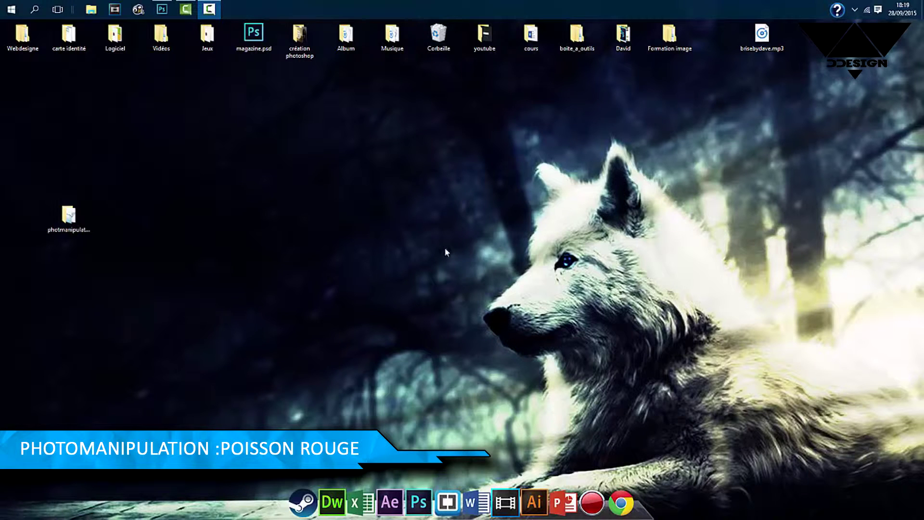
# - Open the photmanipulation folder on the desktop and examine the source images eau.png, orange.png, poissonrouge.png and splash.png
pyautogui.moveTo(72, 216); pyautogui.dragTo(182, 207)
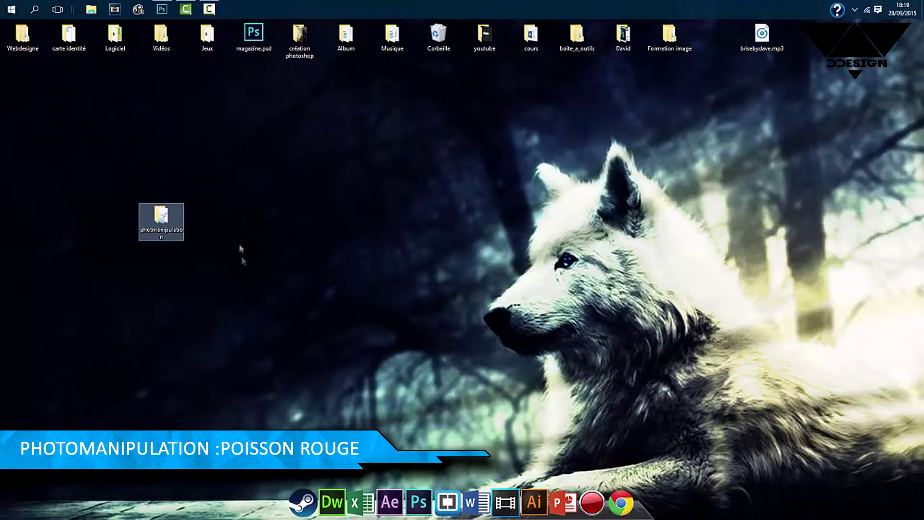
pyautogui.doubleClick(163, 233)
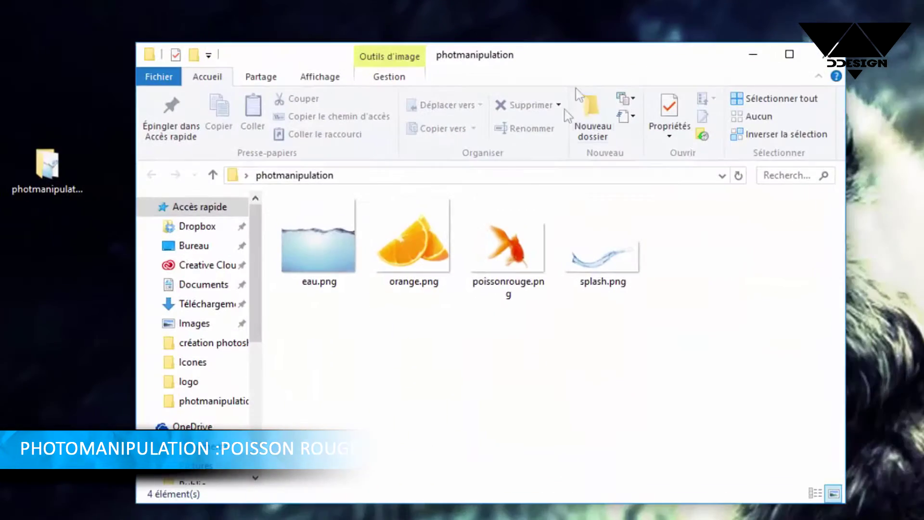
pyautogui.click(600, 267)
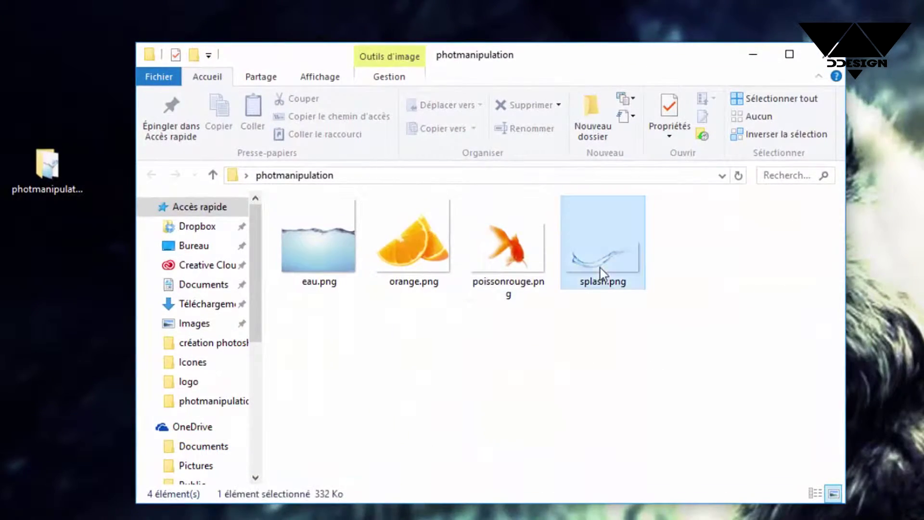
pyautogui.click(599, 315)
pyautogui.click(487, 292)
pyautogui.click(461, 351)
pyautogui.click(420, 243)
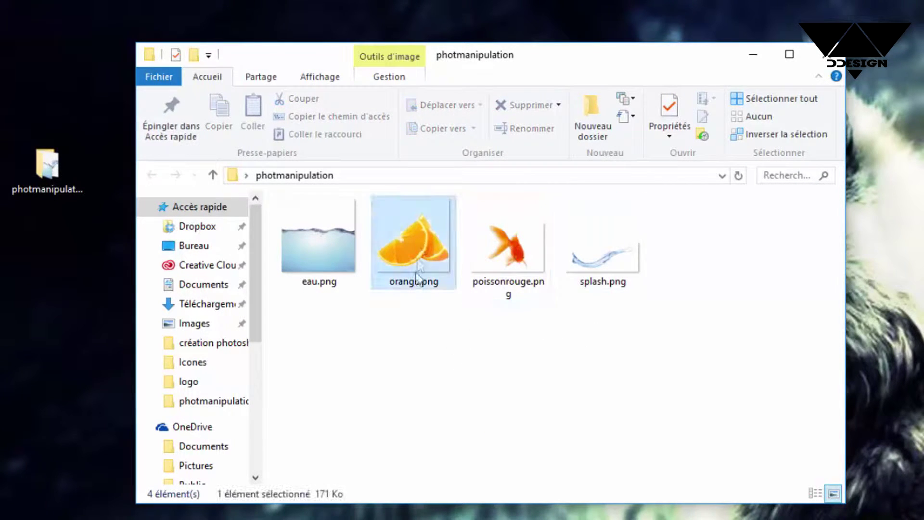
pyautogui.click(330, 254)
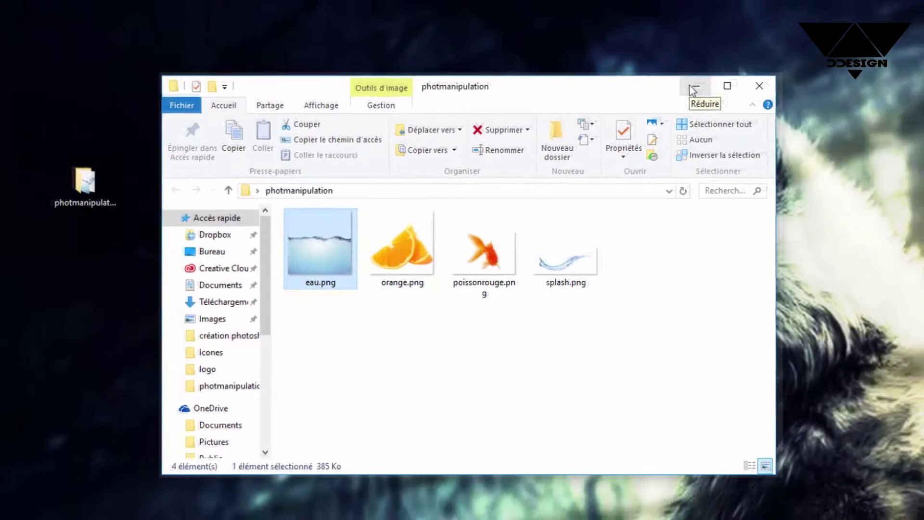
pyautogui.click(747, 55)
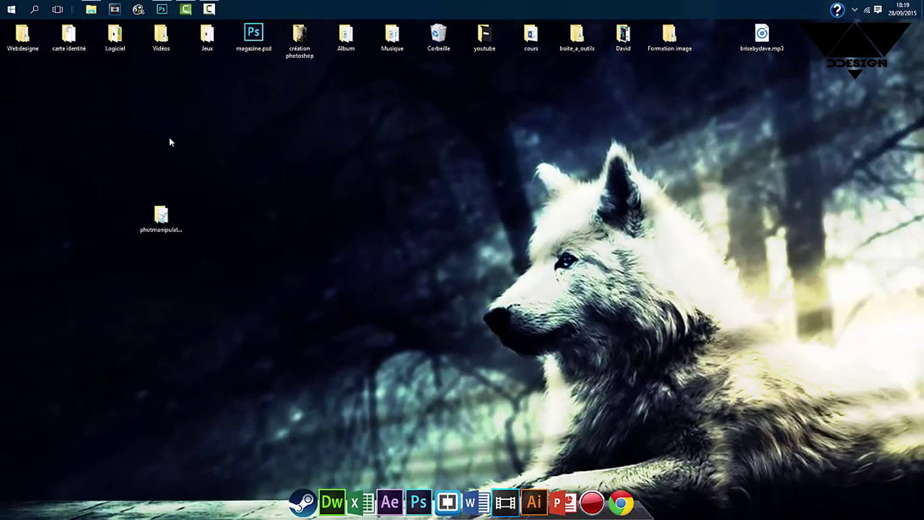
pyautogui.moveTo(170, 138); pyautogui.dragTo(289, 184)
# - Switch to Photoshop and set up a new 1920 × 1080 pixel RGB document with a resolution of 300 pixels per inch
pyautogui.moveTo(164, 9)
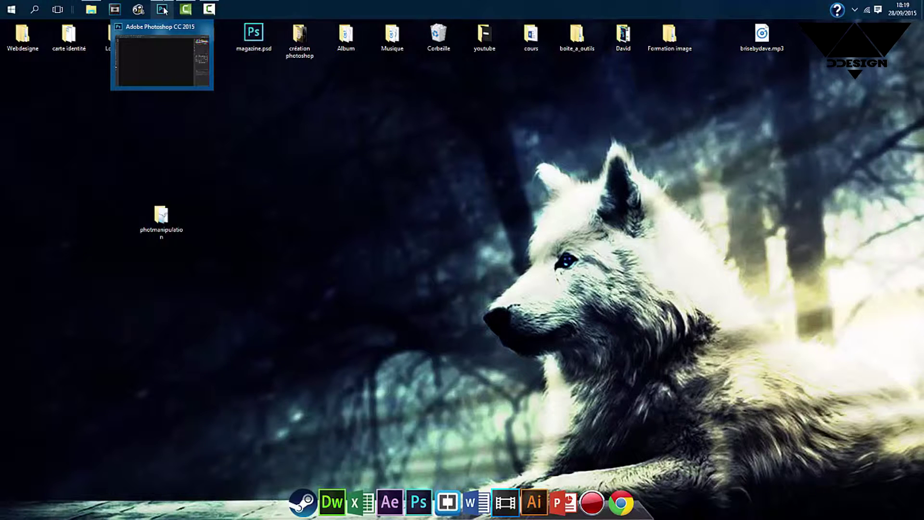
pyautogui.click(163, 9)
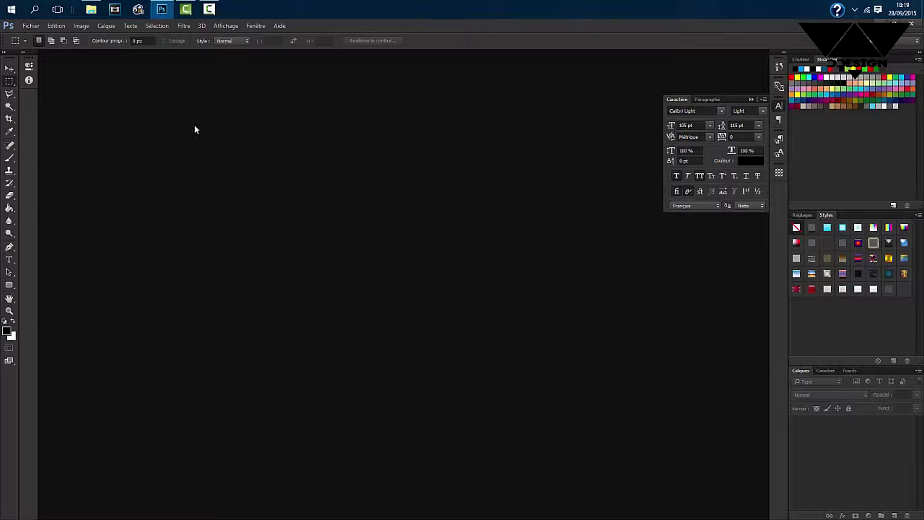
pyautogui.click(30, 26)
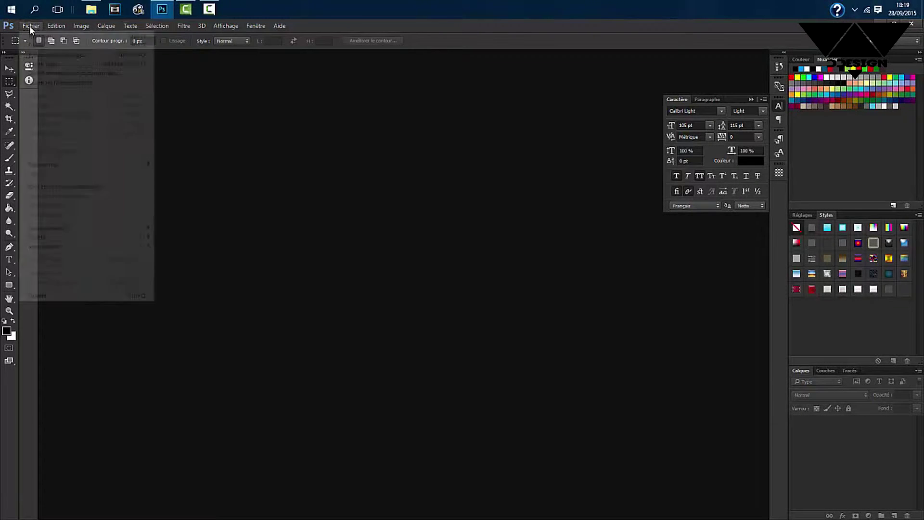
pyautogui.click(51, 37)
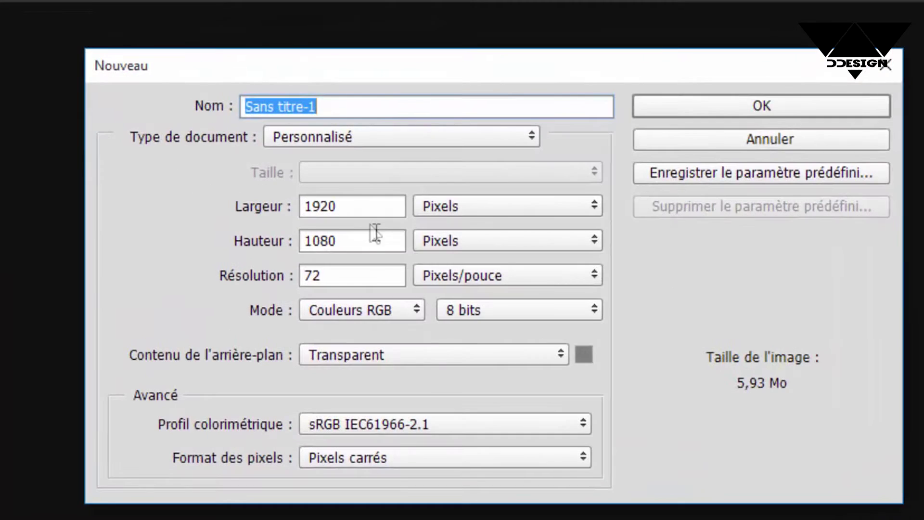
pyautogui.click(340, 152)
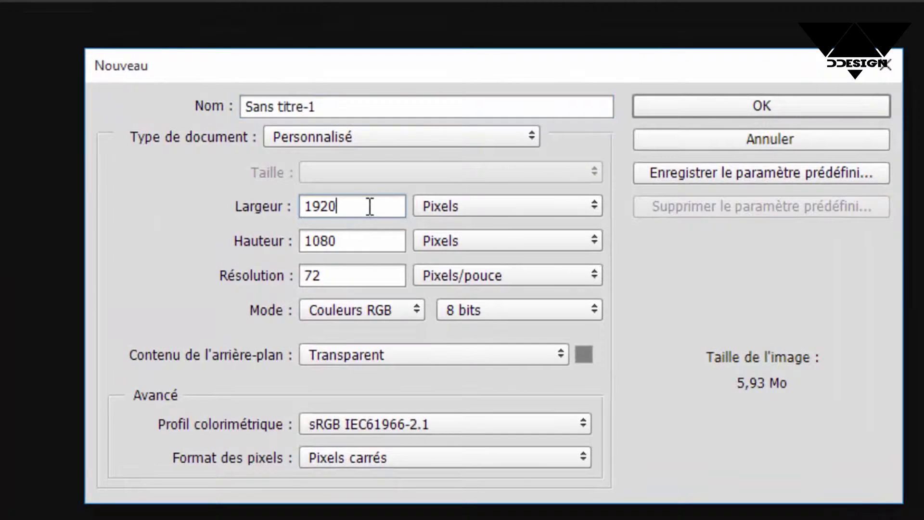
pyautogui.moveTo(370, 207); pyautogui.dragTo(215, 201)
pyautogui.click(368, 245)
pyautogui.moveTo(308, 251); pyautogui.dragTo(199, 257)
pyautogui.moveTo(337, 272); pyautogui.dragTo(164, 308)
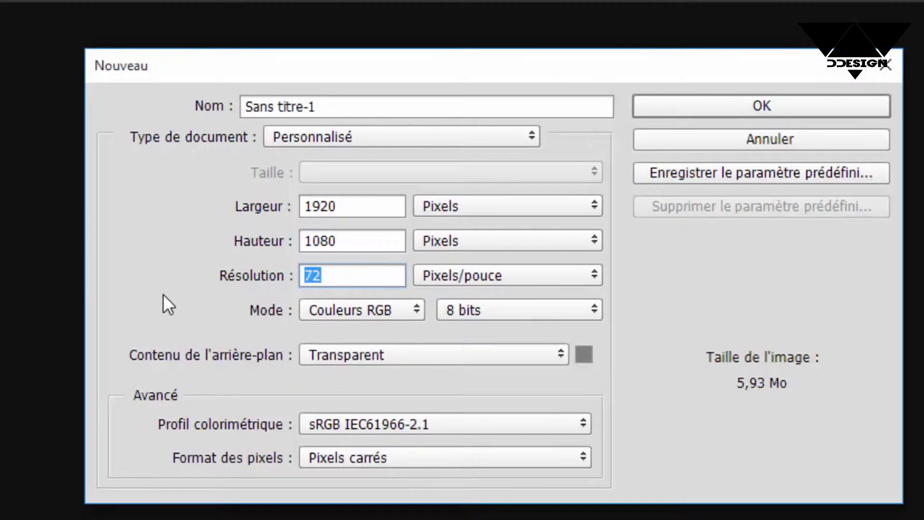
pyautogui.write('300')
pyautogui.click(387, 301)
pyautogui.click(386, 303)
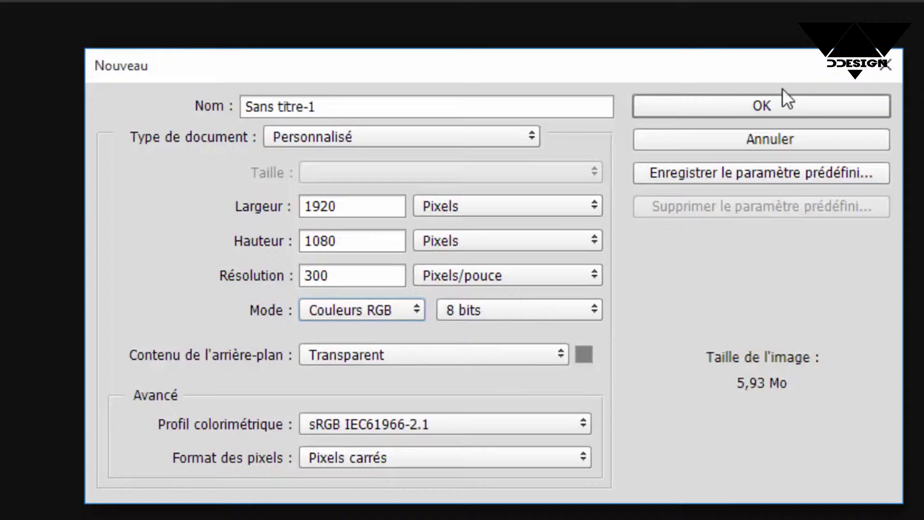
# - Choose Blanc as the background contents and create the document
pyautogui.click(426, 357)
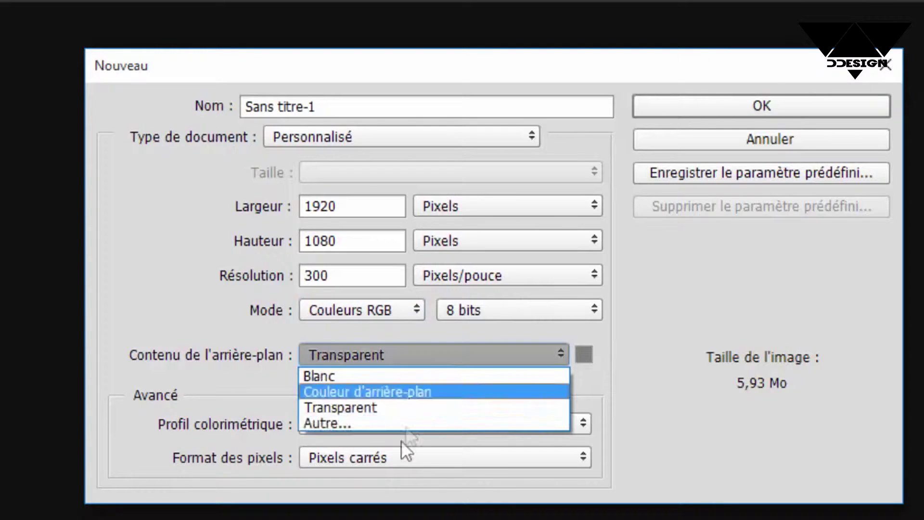
pyautogui.click(388, 376)
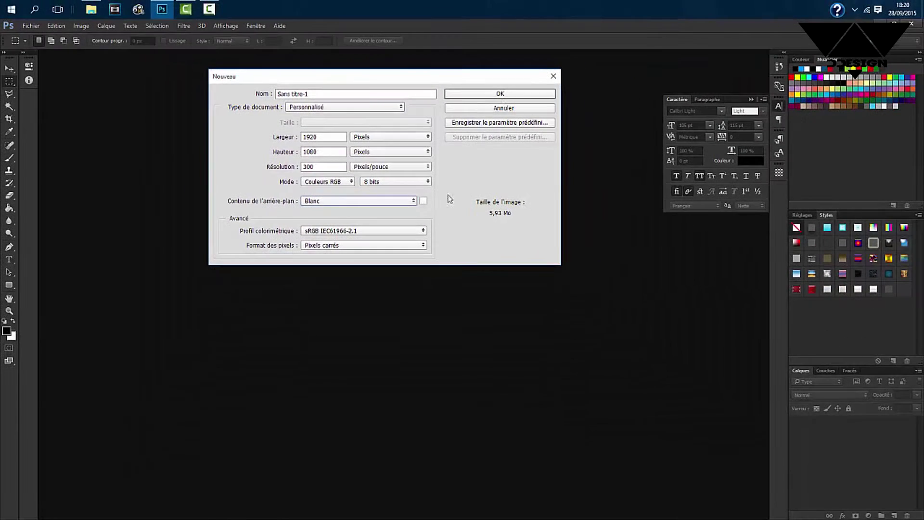
pyautogui.click(468, 94)
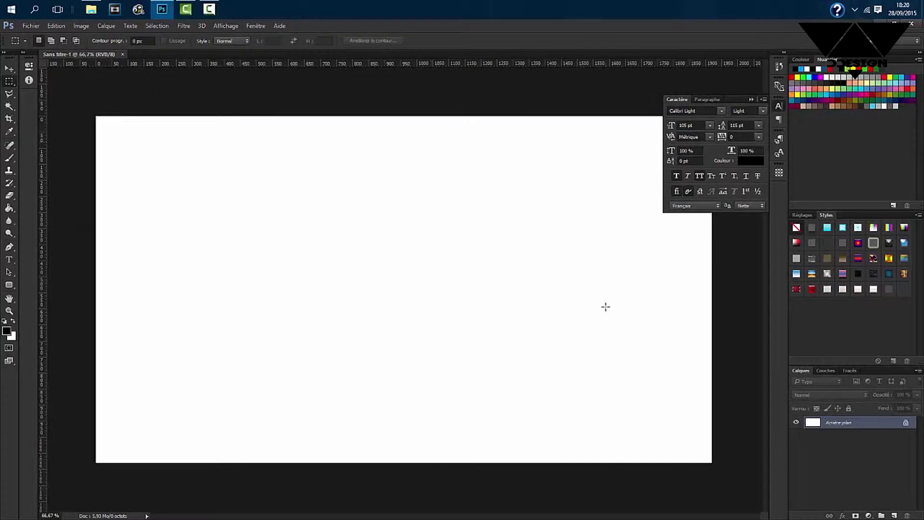
# - Convert the locked background into a regular layer named "fond"
pyautogui.doubleClick(840, 422)
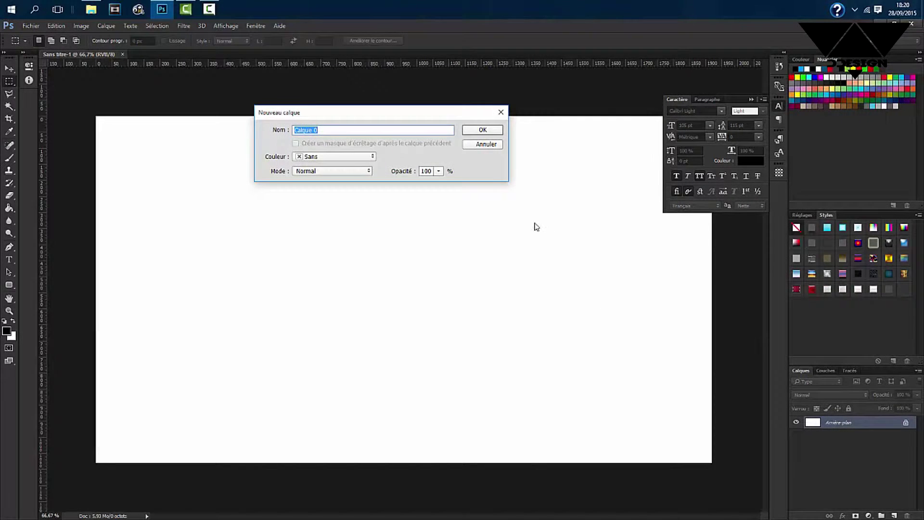
pyautogui.write('fond')
pyautogui.press('Return')
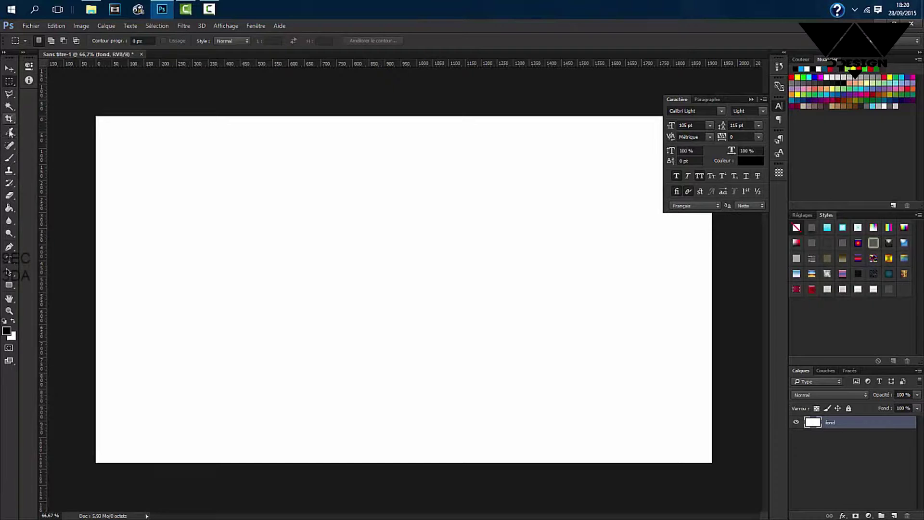
# - With the Gradient tool, edit the gradient, set its starting color stop to 9ec3da and copy that color code
pyautogui.click(12, 161)
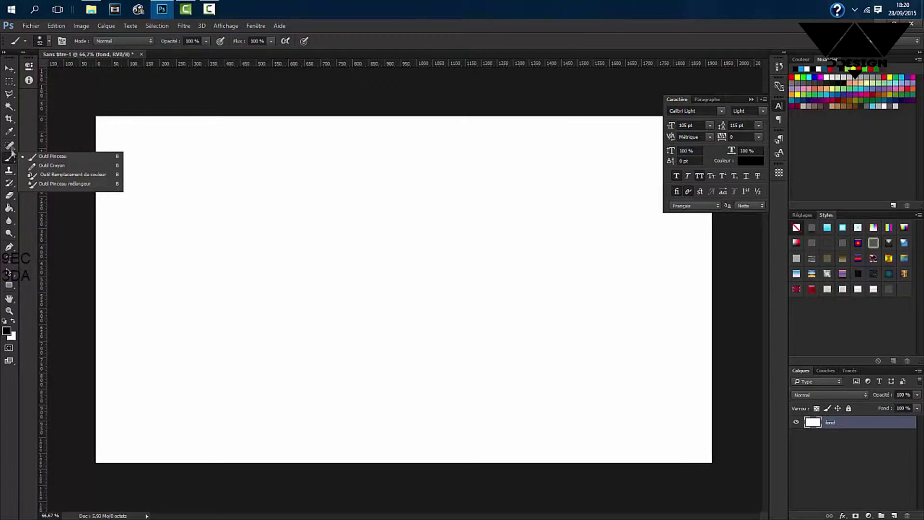
pyautogui.click(10, 209)
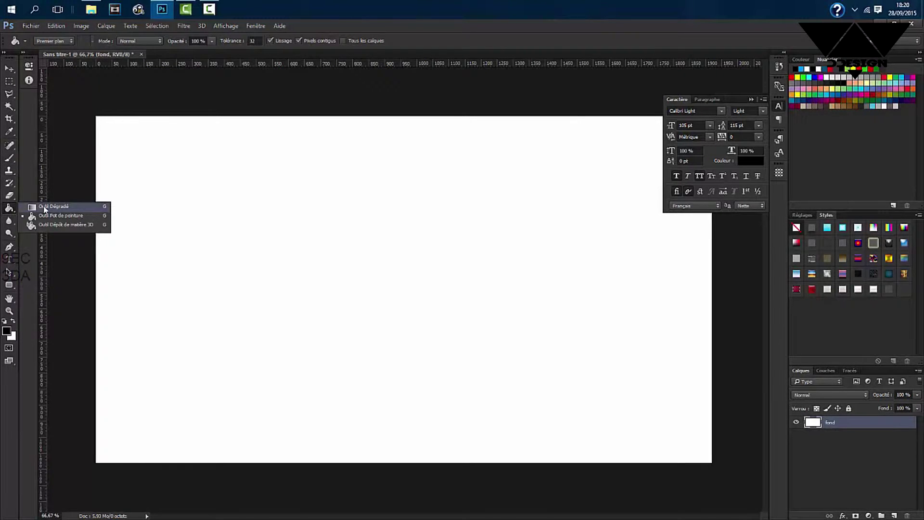
pyautogui.click(66, 207)
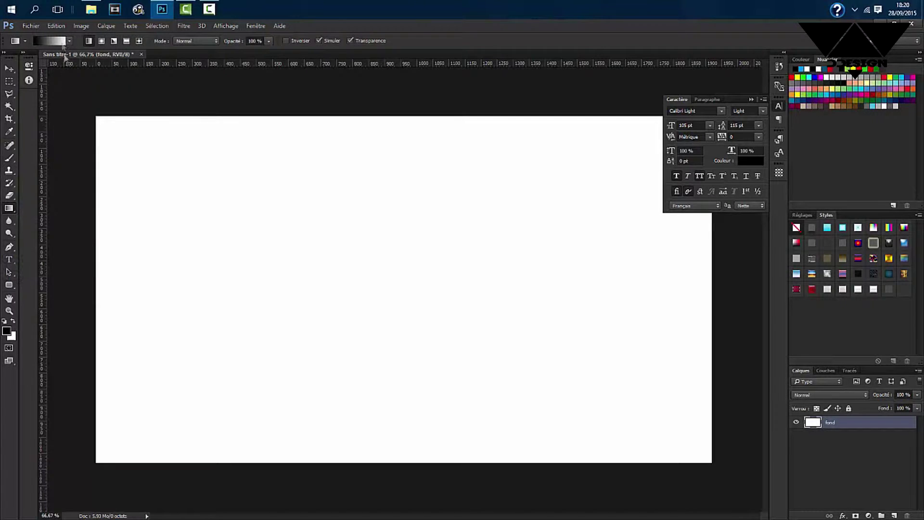
pyautogui.click(61, 41)
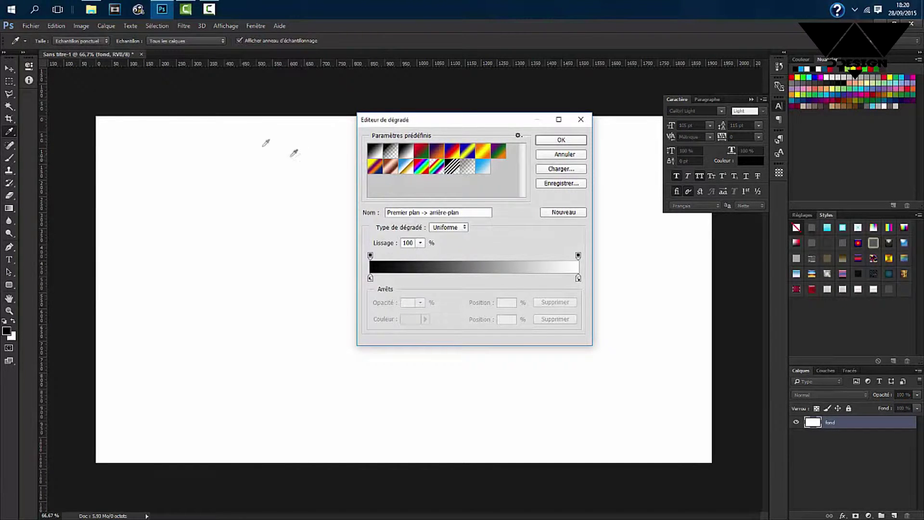
pyautogui.click(370, 278)
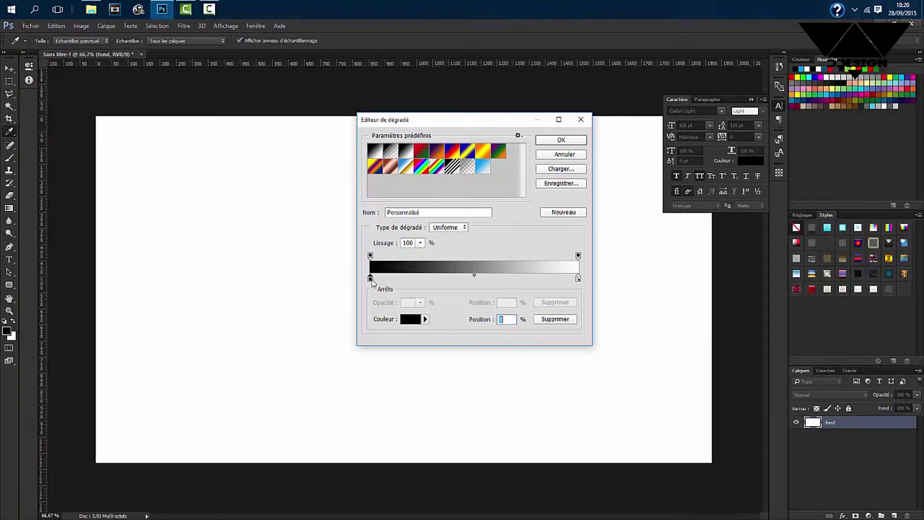
pyautogui.doubleClick(370, 278)
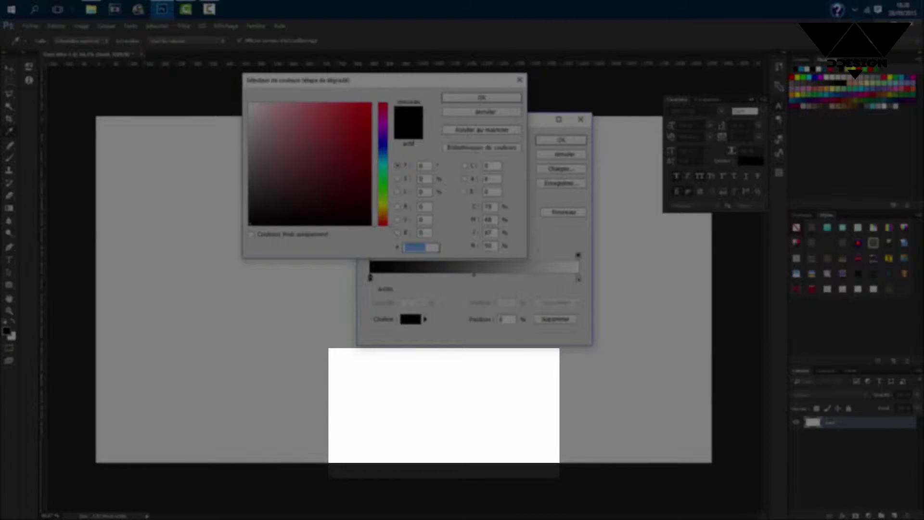
pyautogui.write('d')
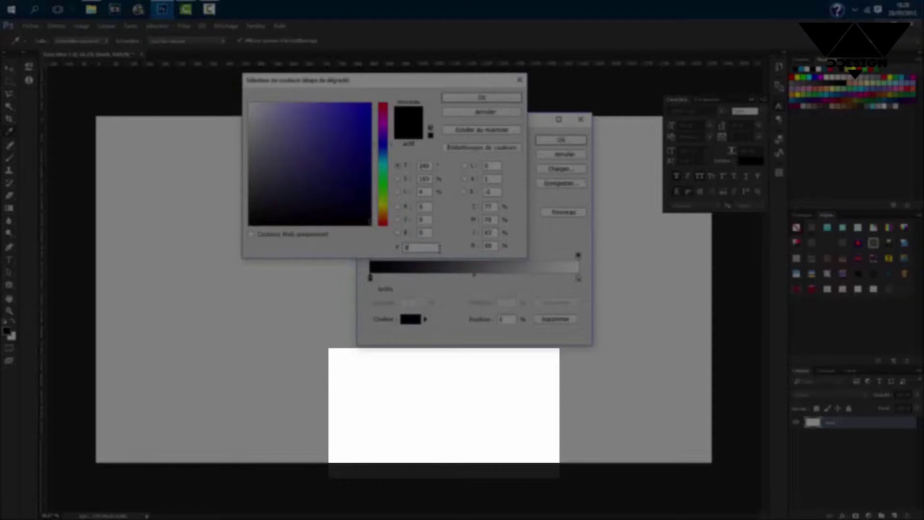
pyautogui.write('ec')
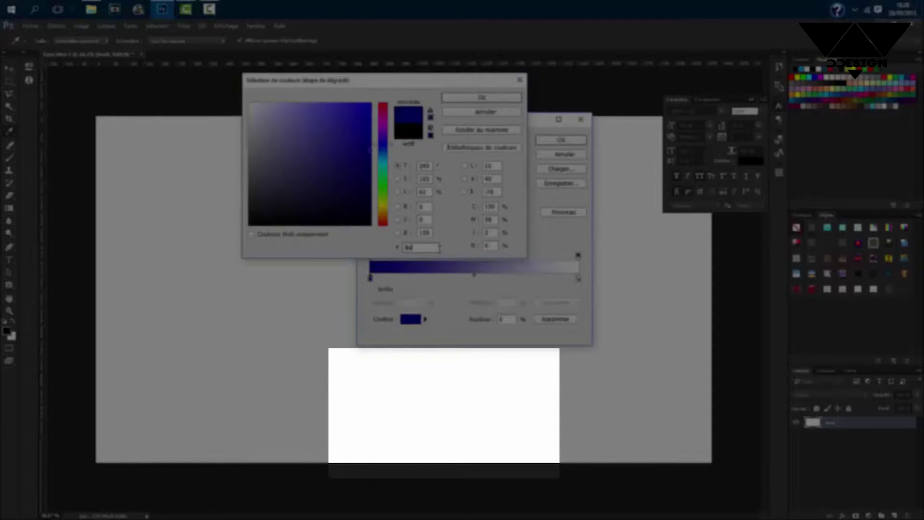
pyautogui.write('3da')
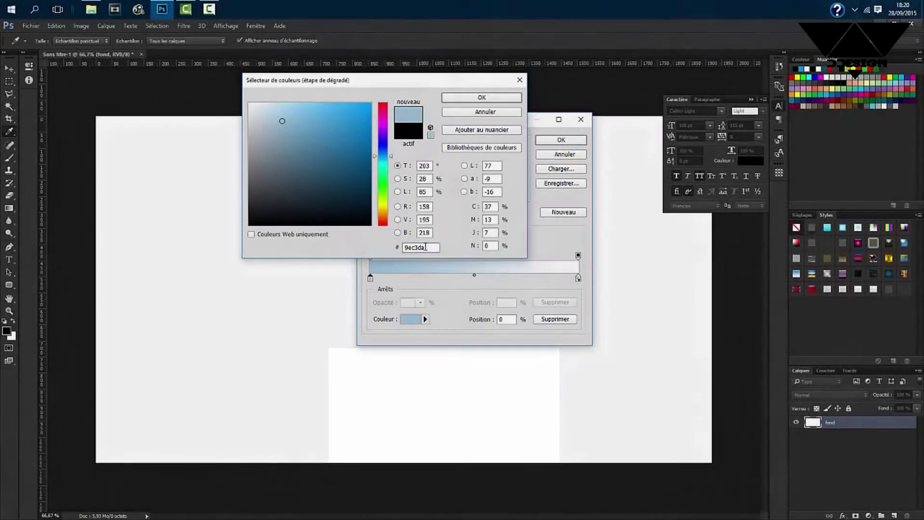
pyautogui.moveTo(428, 247); pyautogui.dragTo(342, 248)
pyautogui.hotkey('ctrl', 'c')
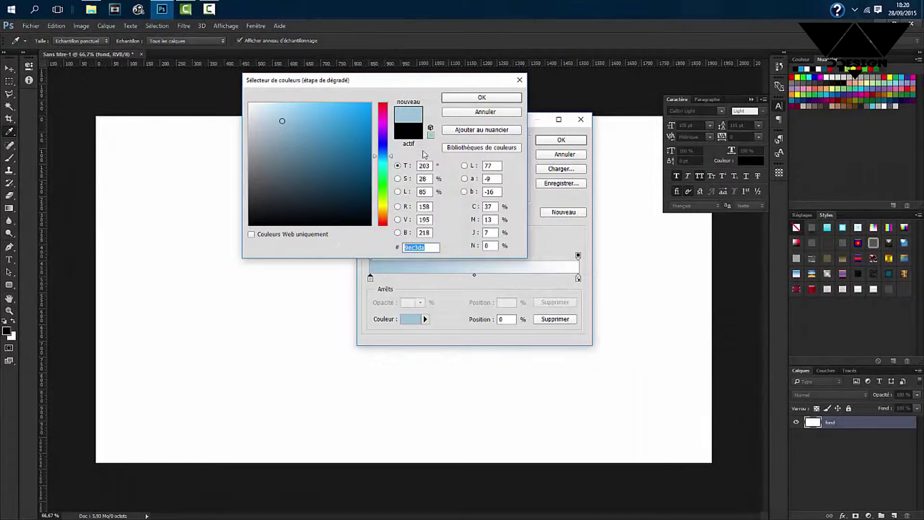
pyautogui.click(482, 98)
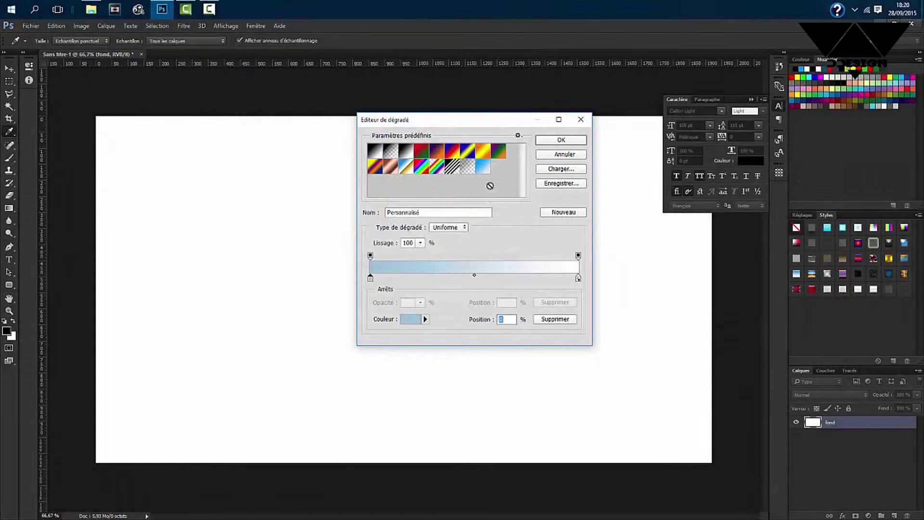
# - Set the gradient's end color stop at 100 % to the copied color 9ec3da
pyautogui.click(578, 278)
pyautogui.doubleClick(578, 279)
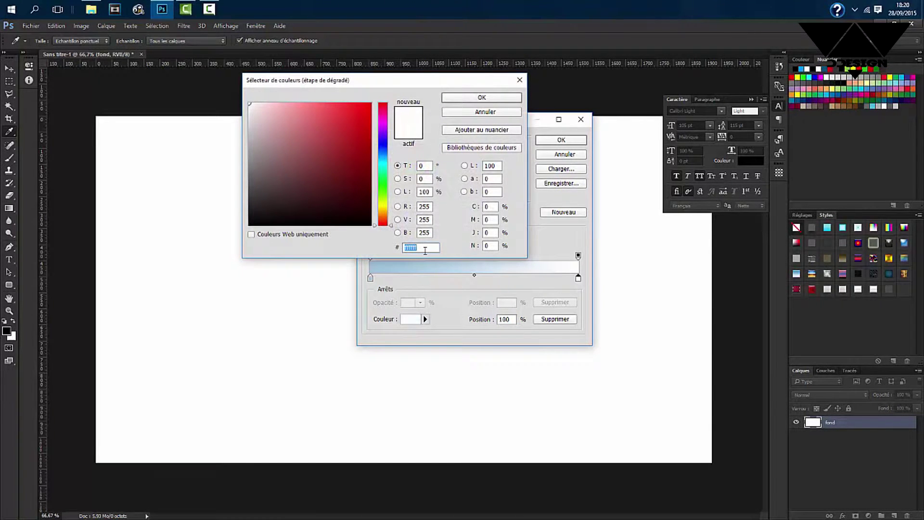
pyautogui.hotkey('ctrl', 'v')
pyautogui.click(480, 96)
# - Add a white color stop at 49 % and apply the linear gradient horizontally across the full width of the fond layer
pyautogui.click(464, 278)
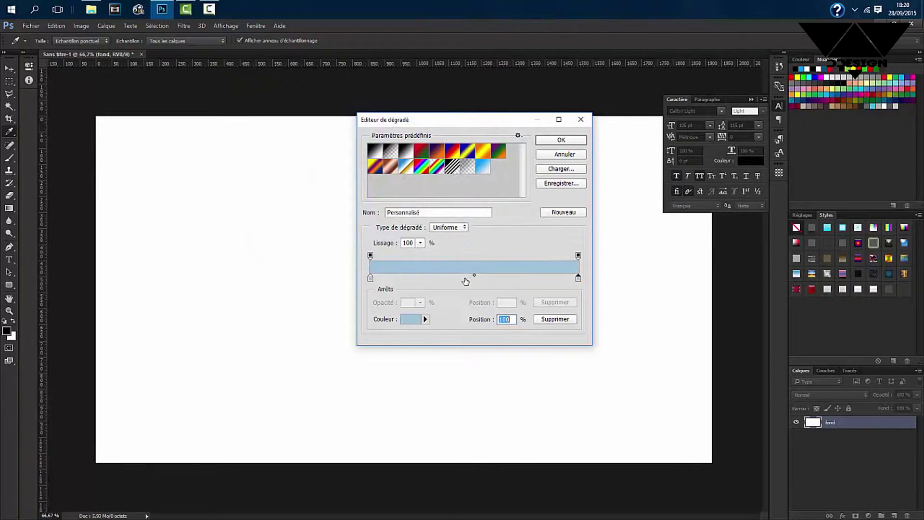
pyautogui.moveTo(465, 279); pyautogui.dragTo(473, 278)
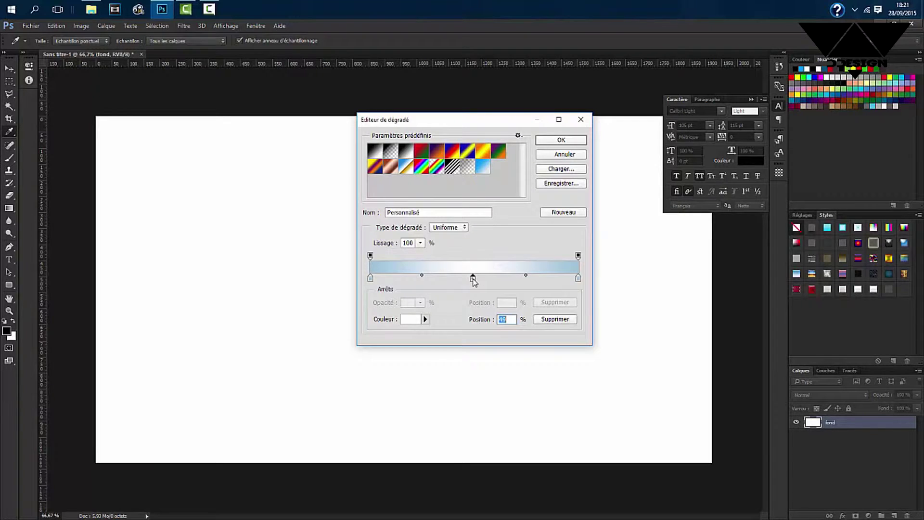
pyautogui.click(557, 142)
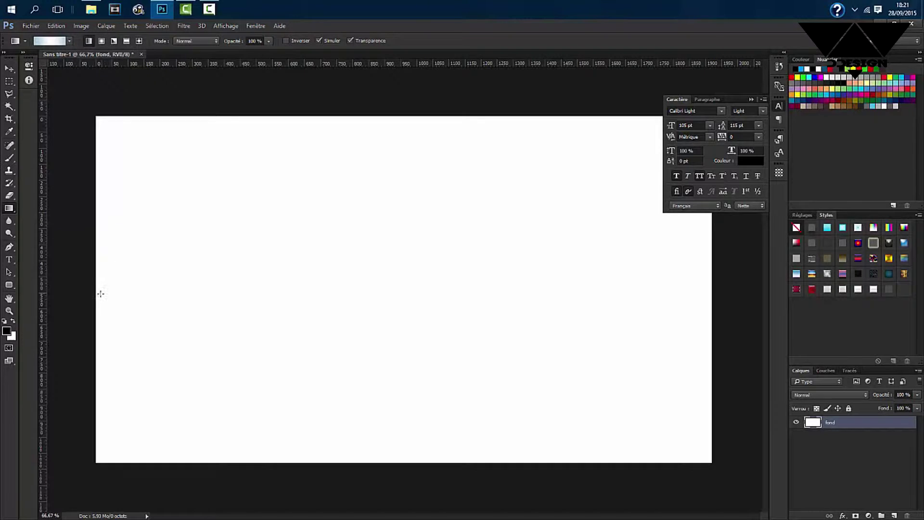
pyautogui.moveTo(98, 298); pyautogui.dragTo(712, 296)
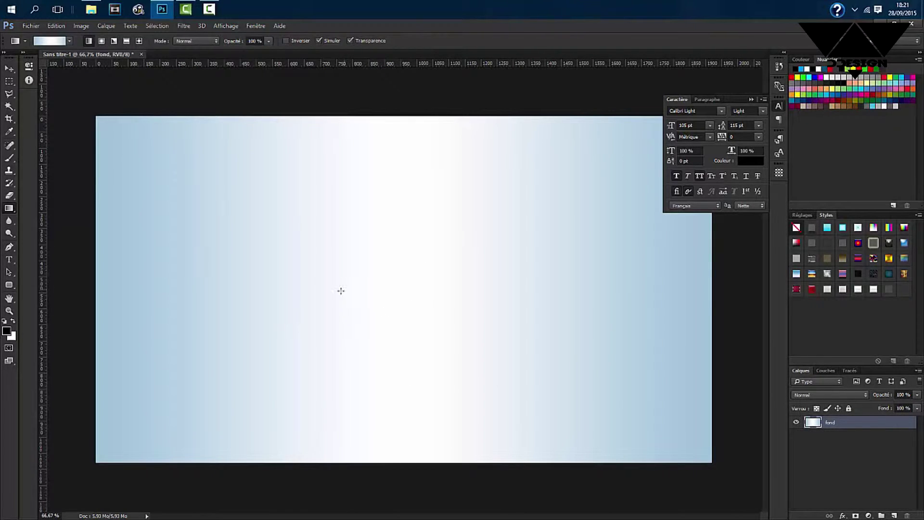
# - Import orange.png from the photmanipulation folder as a linked image above the fond layer
pyautogui.click(32, 27)
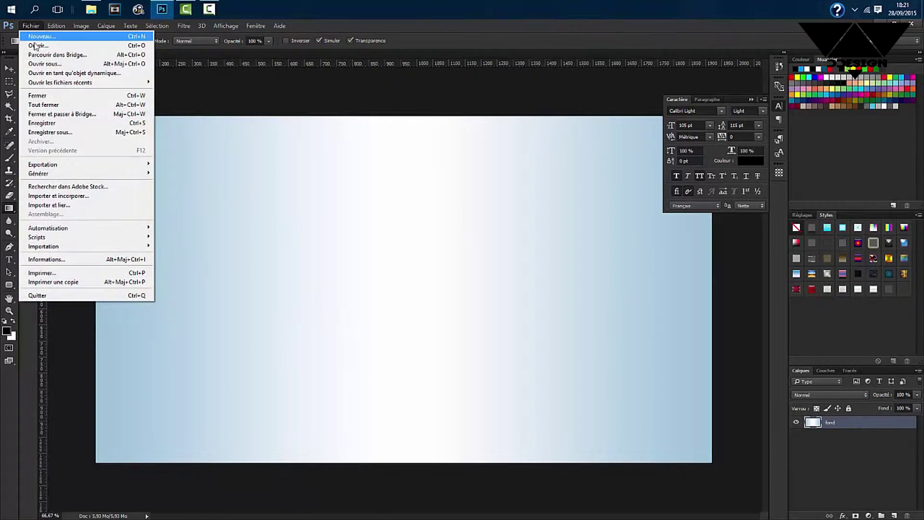
pyautogui.click(69, 206)
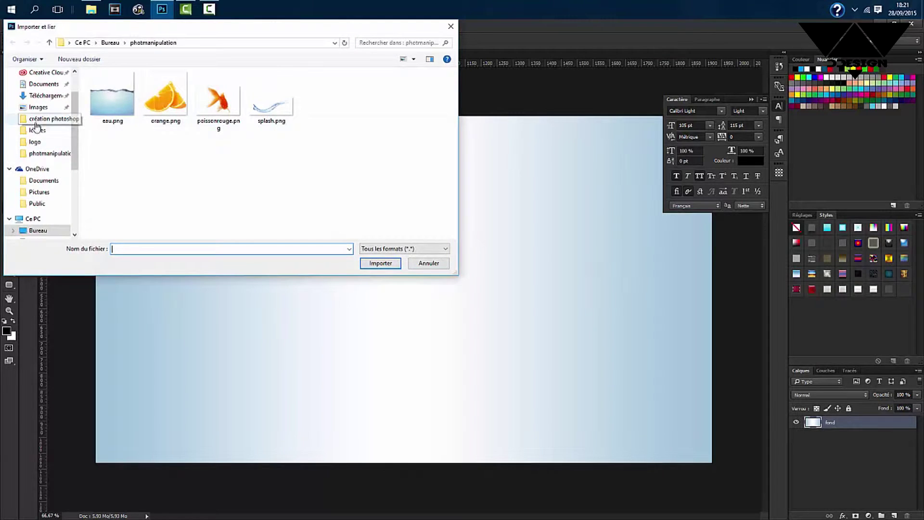
pyautogui.click(166, 120)
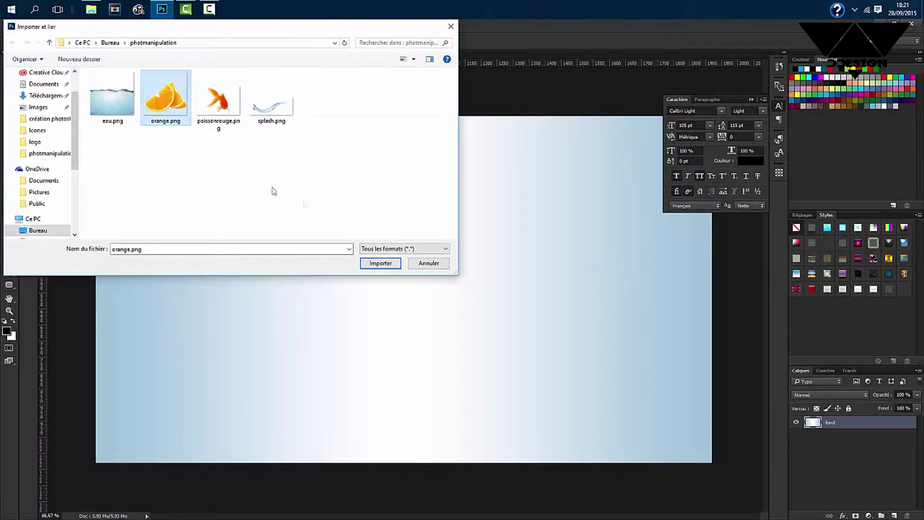
pyautogui.click(379, 265)
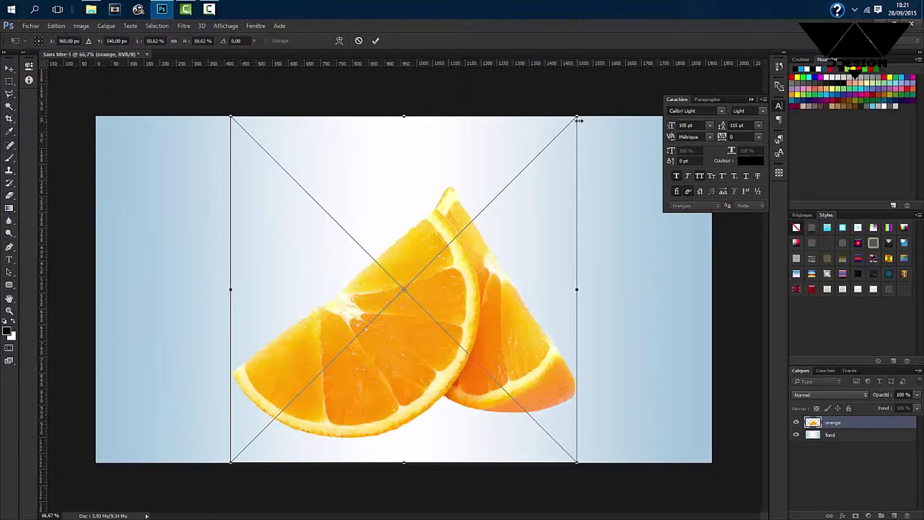
# - Scale the orange slices down proportionally to about 36 % and place them near the centre of the canvas
pyautogui.moveTo(578, 117); pyautogui.dragTo(491, 204)
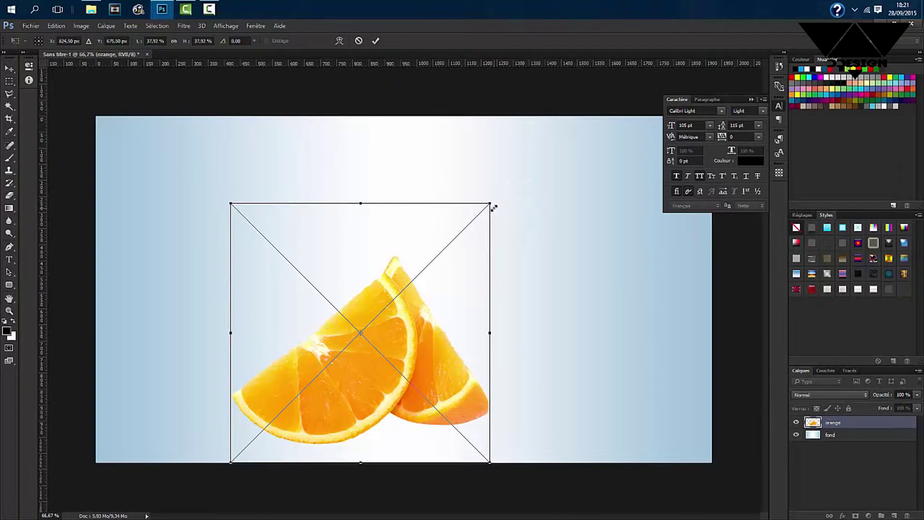
pyautogui.moveTo(418, 320); pyautogui.dragTo(455, 254)
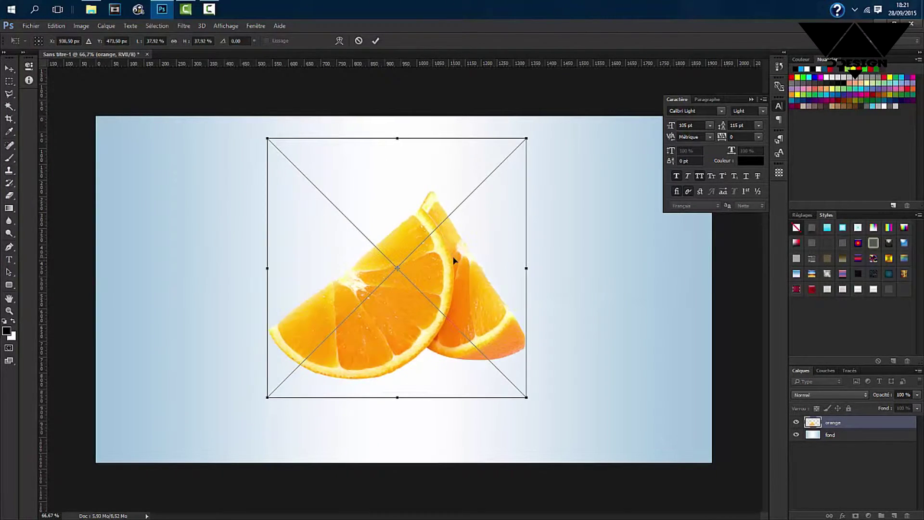
pyautogui.moveTo(521, 140); pyautogui.dragTo(514, 151)
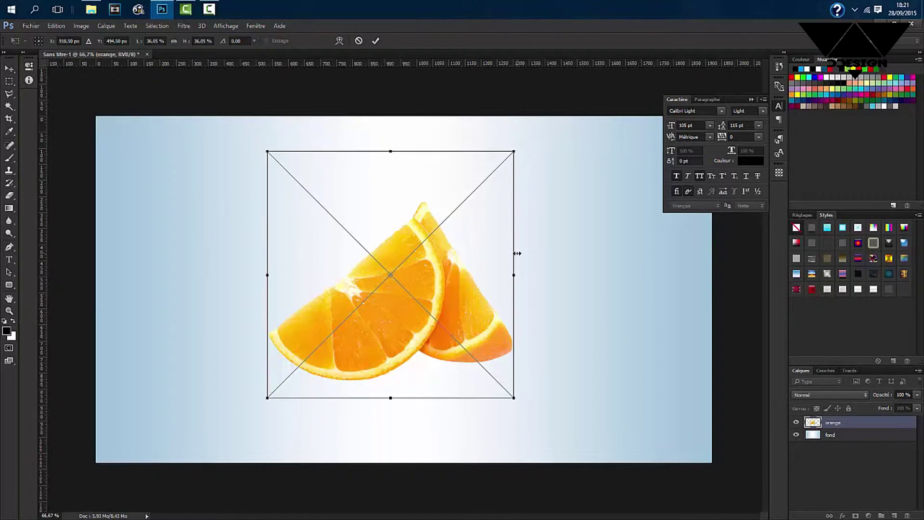
pyautogui.moveTo(469, 233); pyautogui.dragTo(496, 229)
pyautogui.press('Return')
pyautogui.press('g')
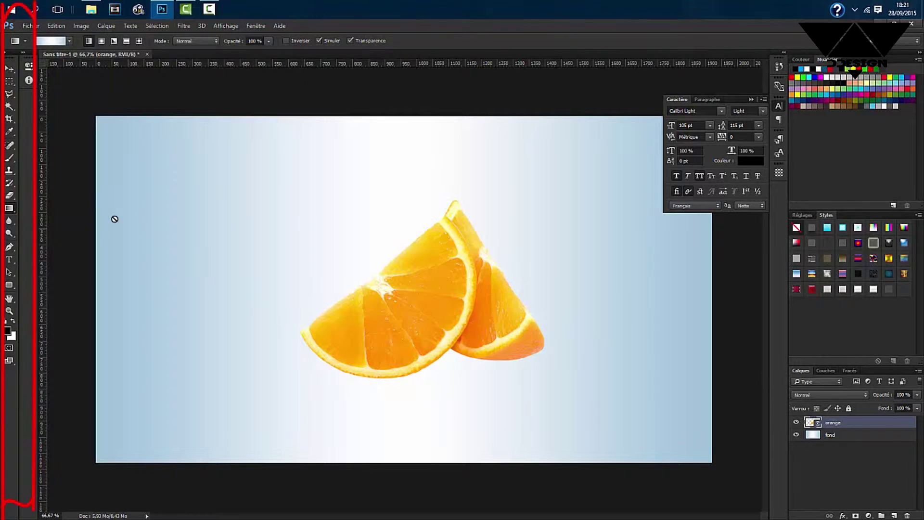
# - Switch to the Brush tool and set its hardness to 40 %
pyautogui.click(9, 160)
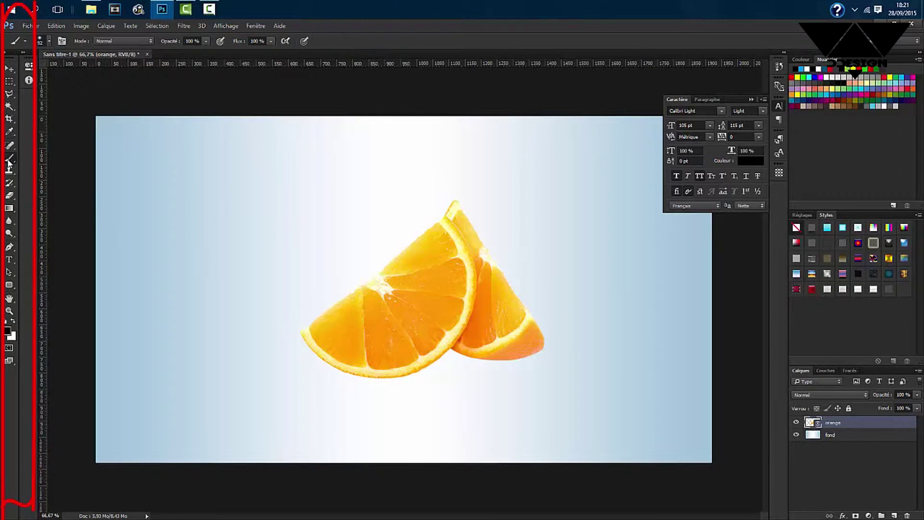
pyautogui.click(49, 40)
pyautogui.moveTo(62, 93)
pyautogui.mouseDown()
pyautogui.moveTo(82, 95)
pyautogui.moveTo(75, 95)
pyautogui.mouseUp()
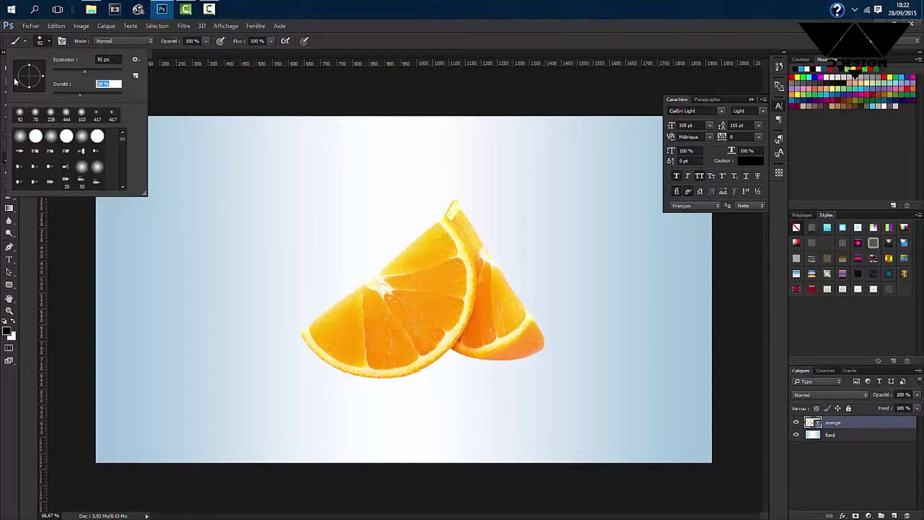
pyautogui.write('40')
pyautogui.press('Return')
pyautogui.click(328, 34)
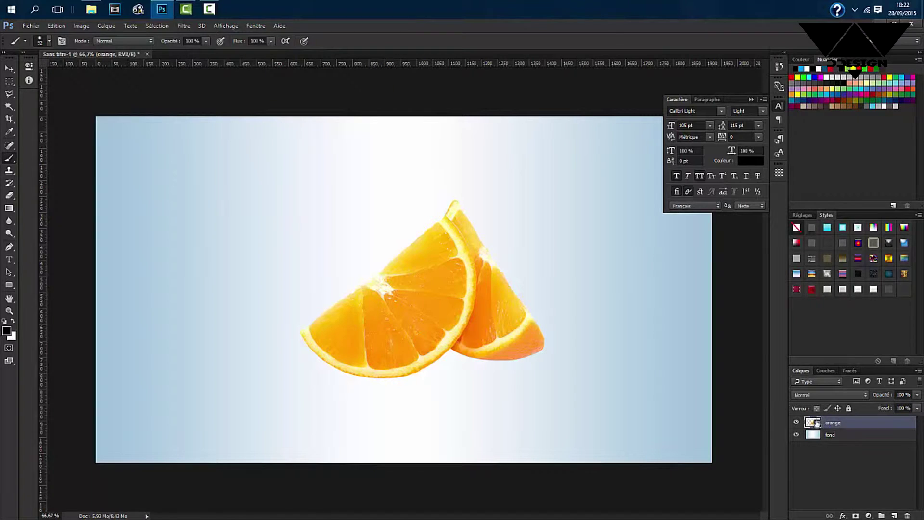
# - Add a new empty layer above the orange layer and set the brush hardness to 30 %
pyautogui.click(894, 516)
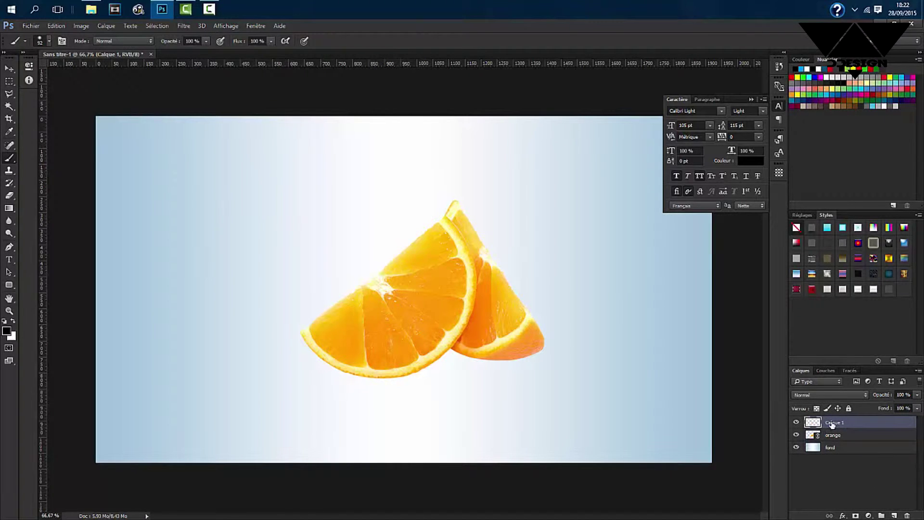
pyautogui.moveTo(454, 403); pyautogui.dragTo(461, 403)
pyautogui.click(50, 41)
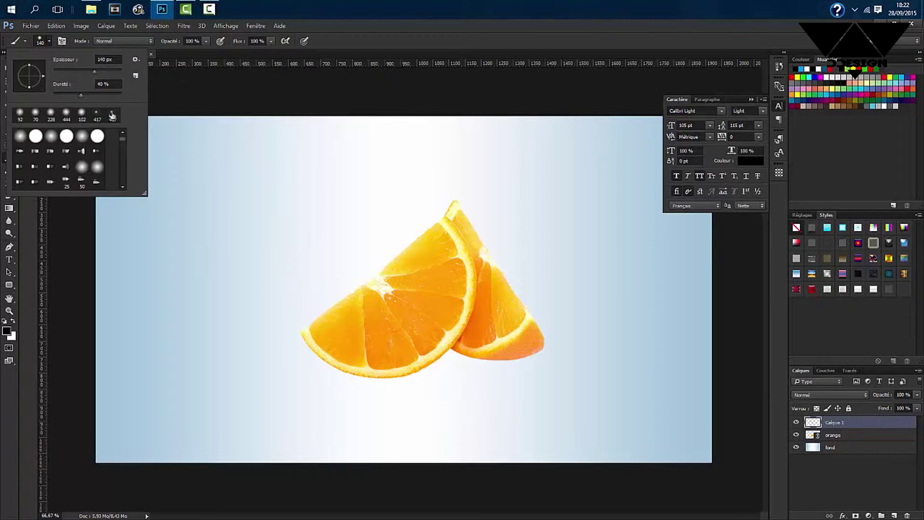
pyautogui.moveTo(116, 84); pyautogui.dragTo(57, 78)
pyautogui.write('30')
pyautogui.click(341, 40)
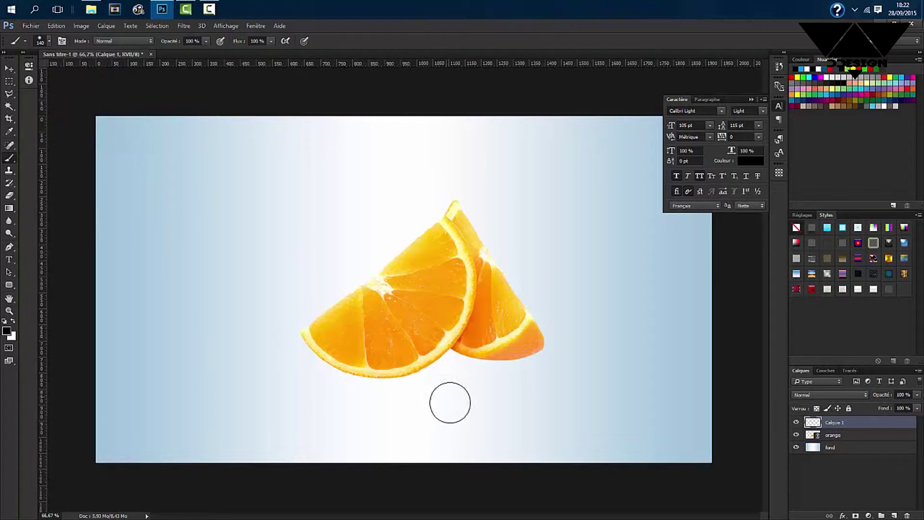
# - Enlarge the brush and set its size to 180 px
pyautogui.moveTo(465, 394)
pyautogui.mouseDown()
pyautogui.moveTo(476, 397)
pyautogui.moveTo(466, 396)
pyautogui.mouseUp()
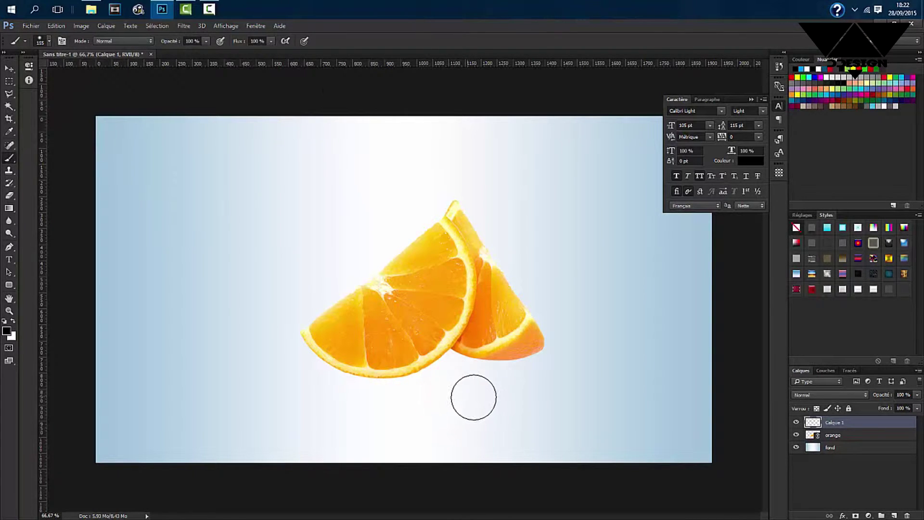
pyautogui.moveTo(470, 398); pyautogui.dragTo(472, 398)
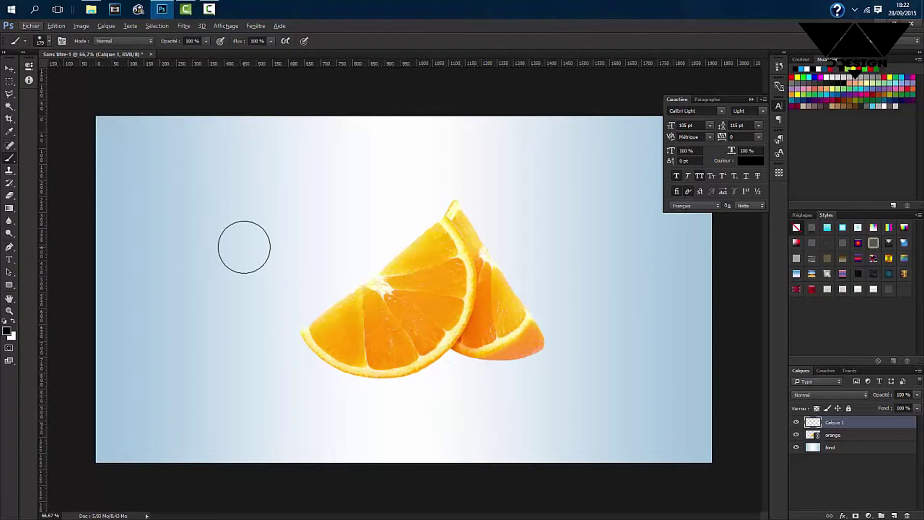
pyautogui.click(39, 41)
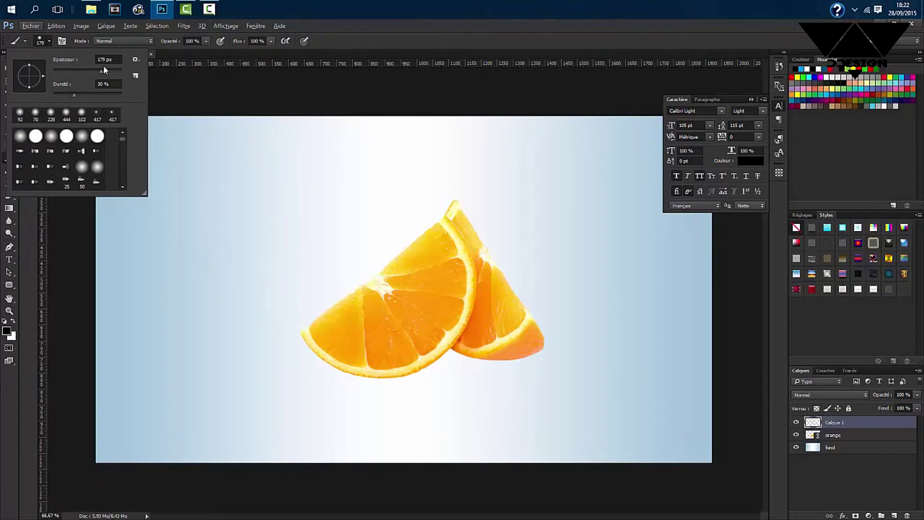
pyautogui.moveTo(114, 61); pyautogui.dragTo(46, 69)
pyautogui.write('180')
pyautogui.press('Return')
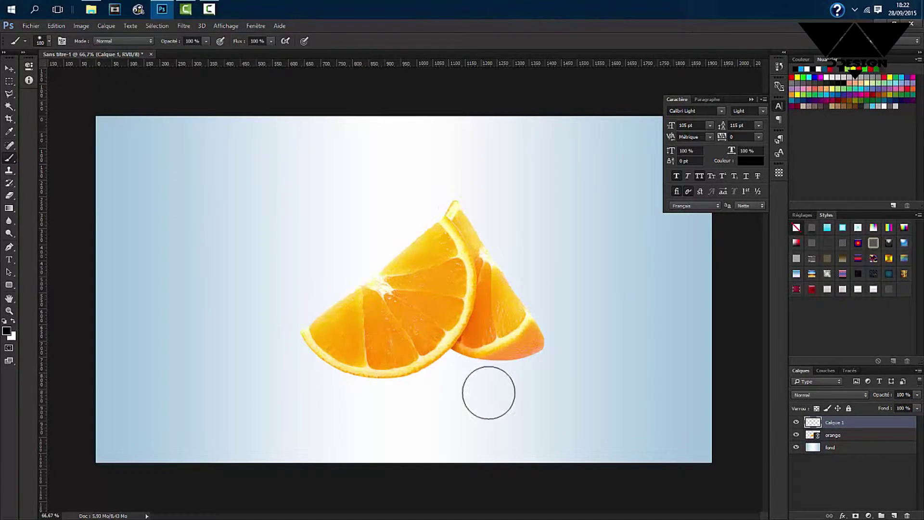
# - Paint a single soft black dot on the new layer, just below the rear orange slice
pyautogui.click(49, 40)
pyautogui.click(49, 40)
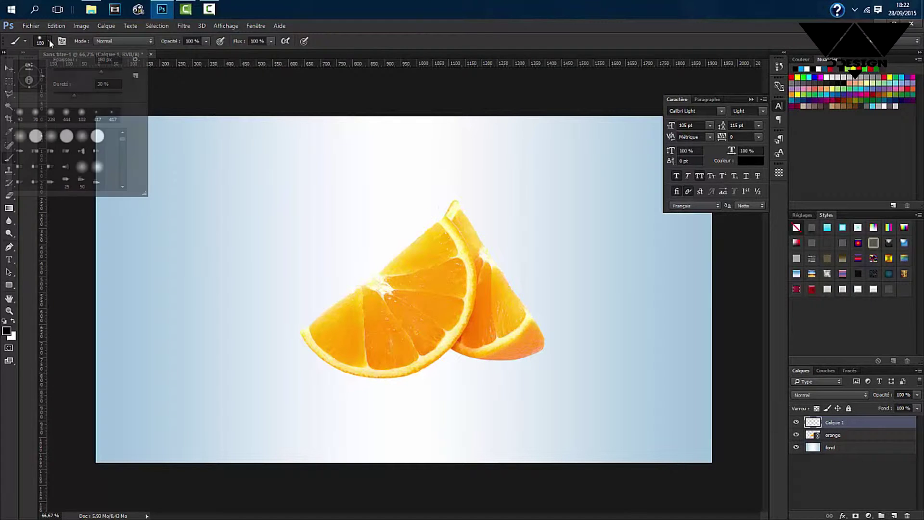
pyautogui.click(486, 395)
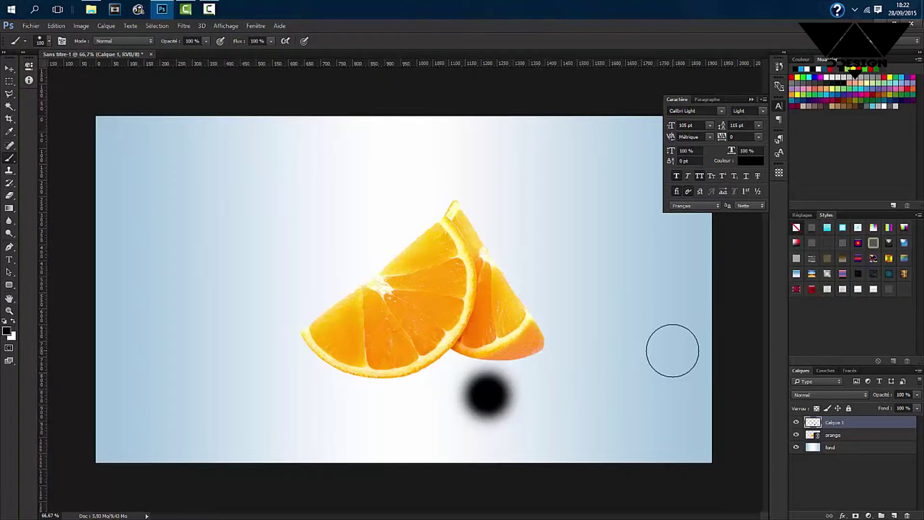
# - Transform the black dot into a wide, flat ellipse about 35 % high and place it under the rear orange slice
pyautogui.hotkey('ctrl', 't')
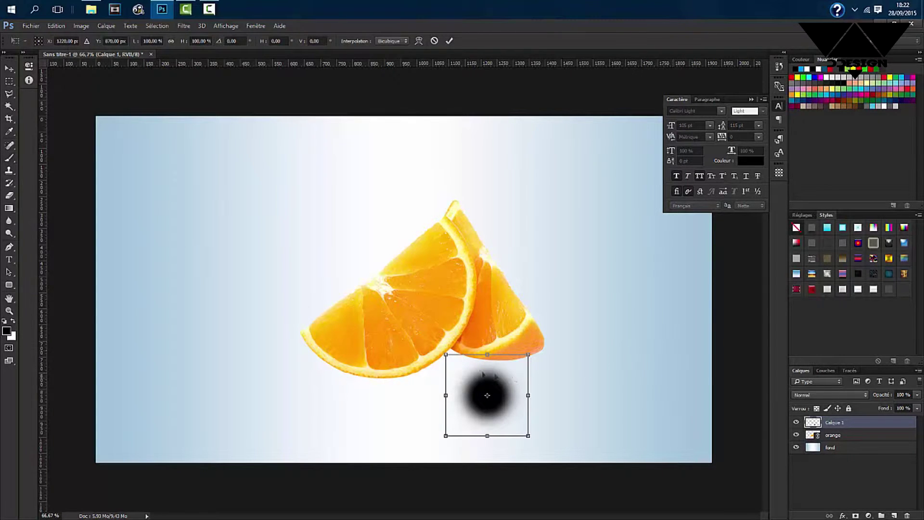
pyautogui.moveTo(487, 351); pyautogui.dragTo(650, 422)
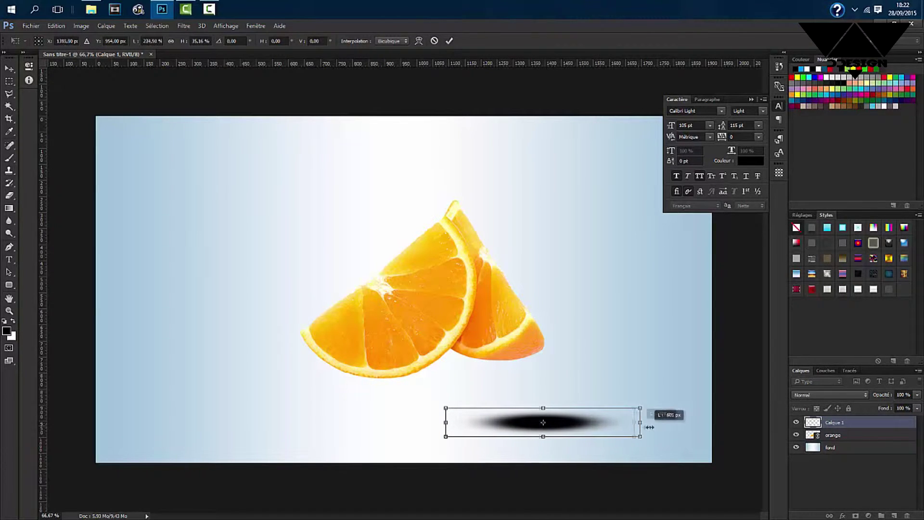
pyautogui.moveTo(564, 401); pyautogui.dragTo(506, 335)
pyautogui.press('Return')
pyautogui.press('b')
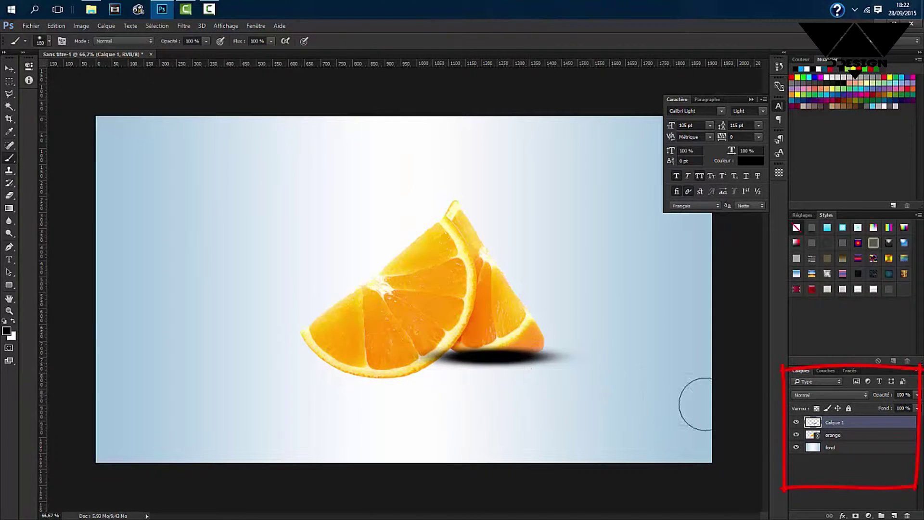
# - Move the shadow layer beneath the orange layer, narrow the shadow to about 71 % width and flatten it slightly under the rear slice
pyautogui.moveTo(837, 425); pyautogui.dragTo(840, 441)
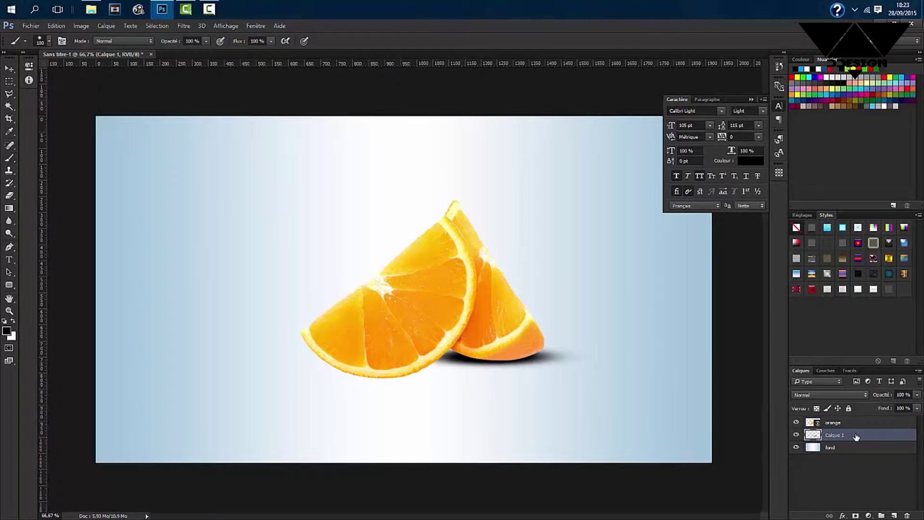
pyautogui.hotkey('ctrl', 't')
pyautogui.moveTo(595, 357); pyautogui.dragTo(553, 357)
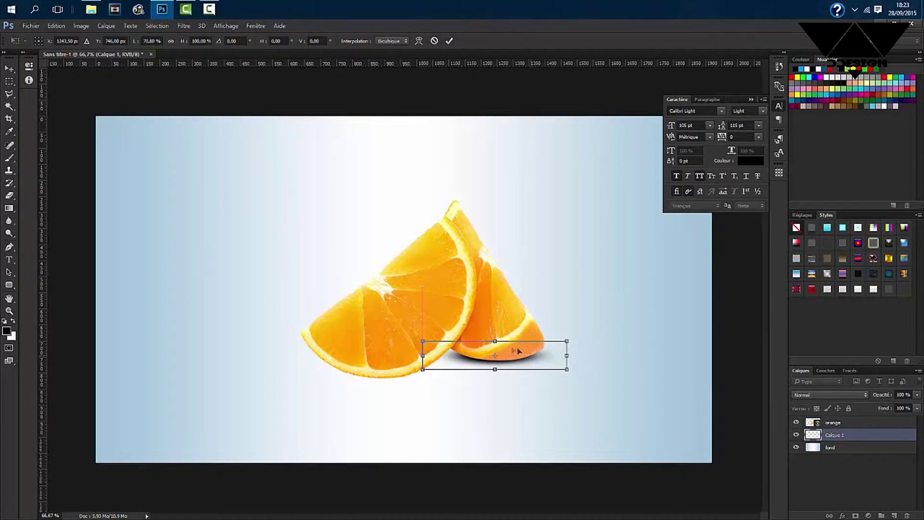
pyautogui.moveTo(495, 342); pyautogui.dragTo(495, 346)
pyautogui.press('Return')
pyautogui.press('b')
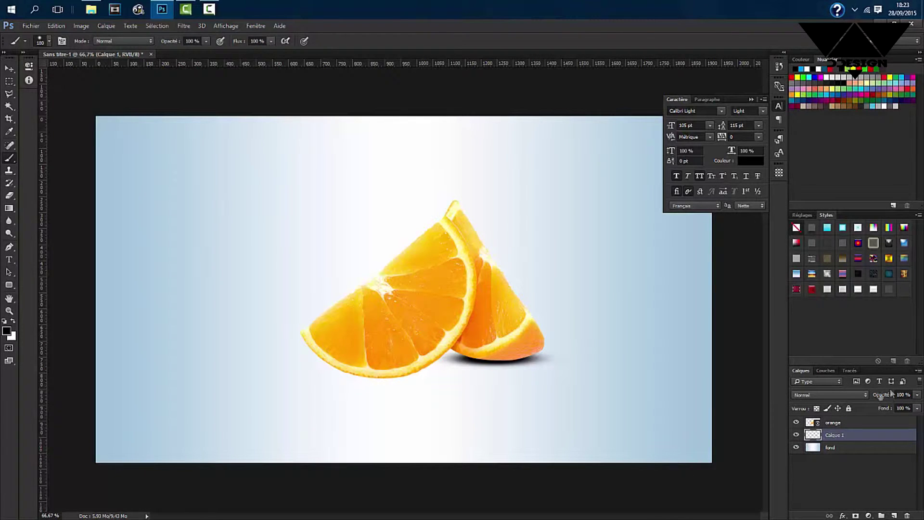
# - Lower the shadow layer's opacity to 80 % and rename the layer "ombre"
pyautogui.click(917, 395)
pyautogui.moveTo(917, 406); pyautogui.dragTo(905, 409)
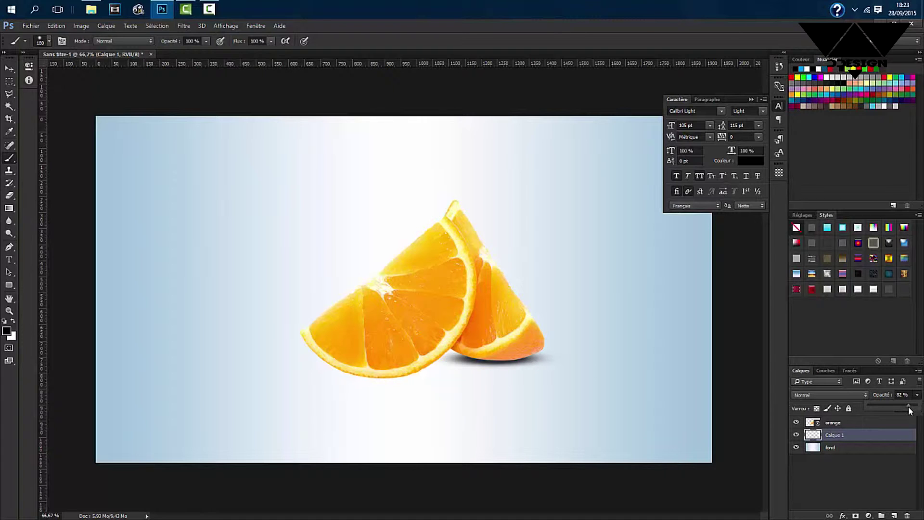
pyautogui.click(912, 398)
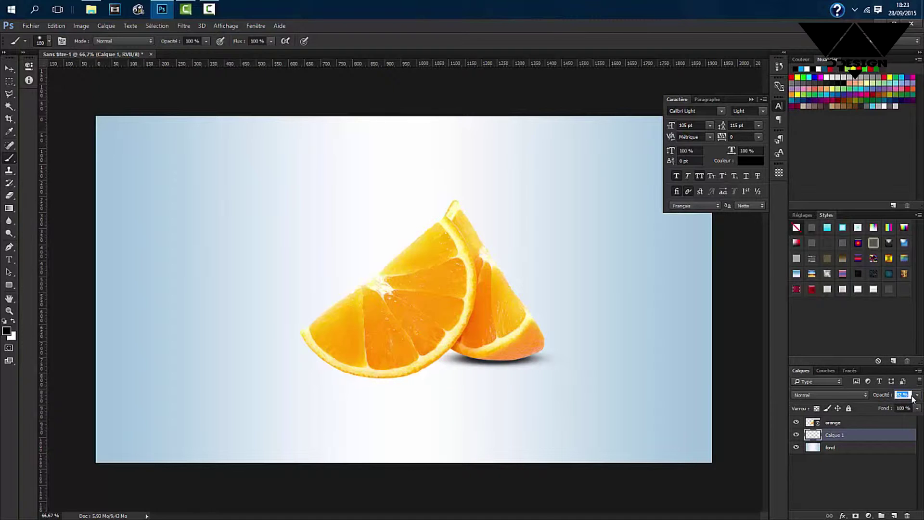
pyautogui.doubleClick(842, 436)
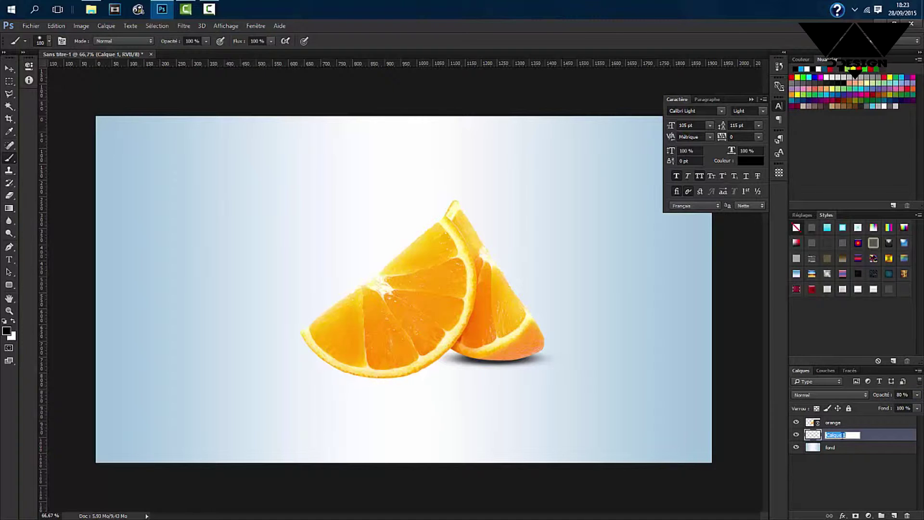
pyautogui.write('om')
pyautogui.press('Return')
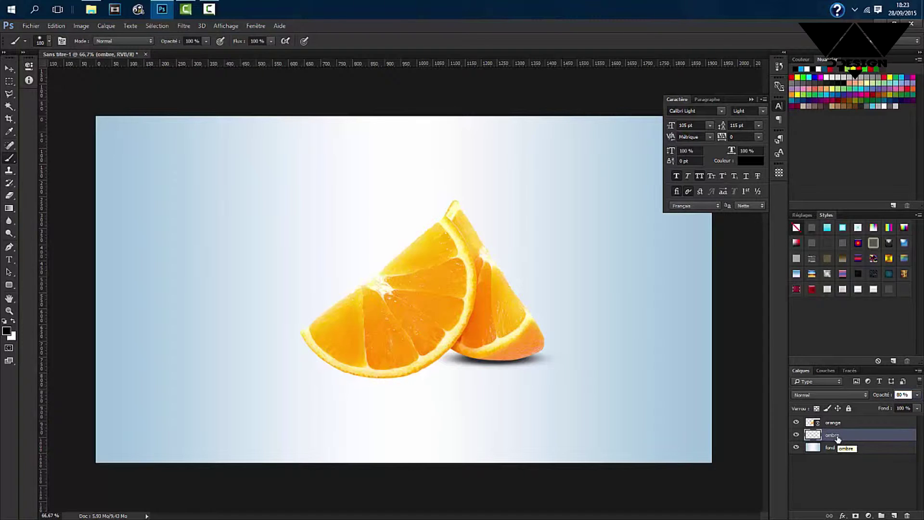
# - Duplicate the ombre layer and move the copied shadow beneath the front orange slice
pyautogui.hotkey('ctrl', 'j')
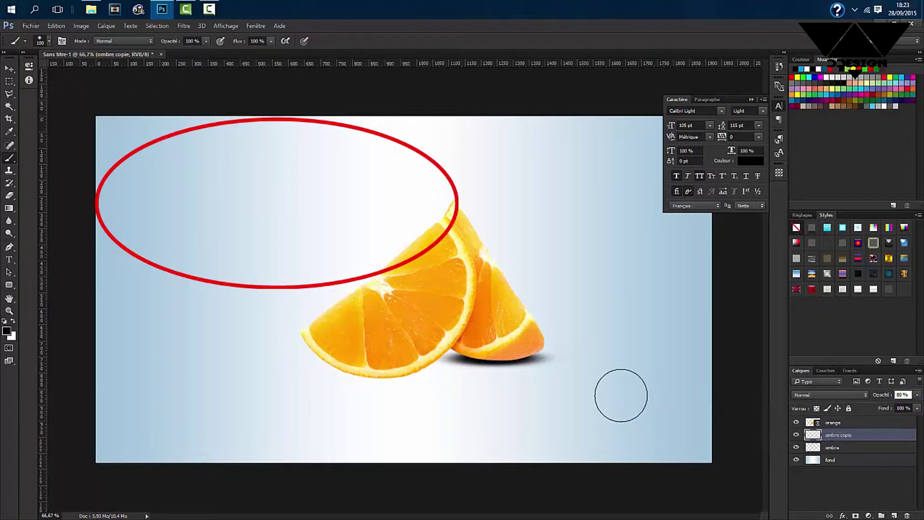
pyautogui.click(751, 99)
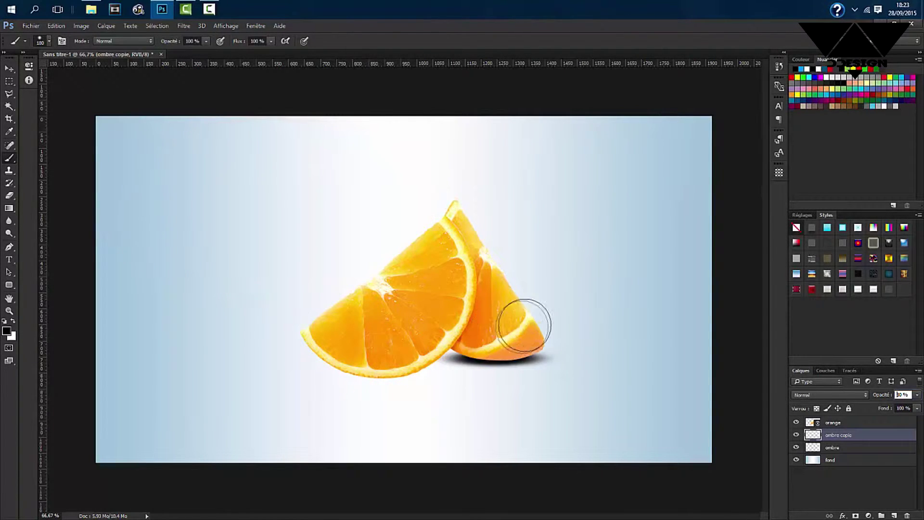
pyautogui.click(9, 69)
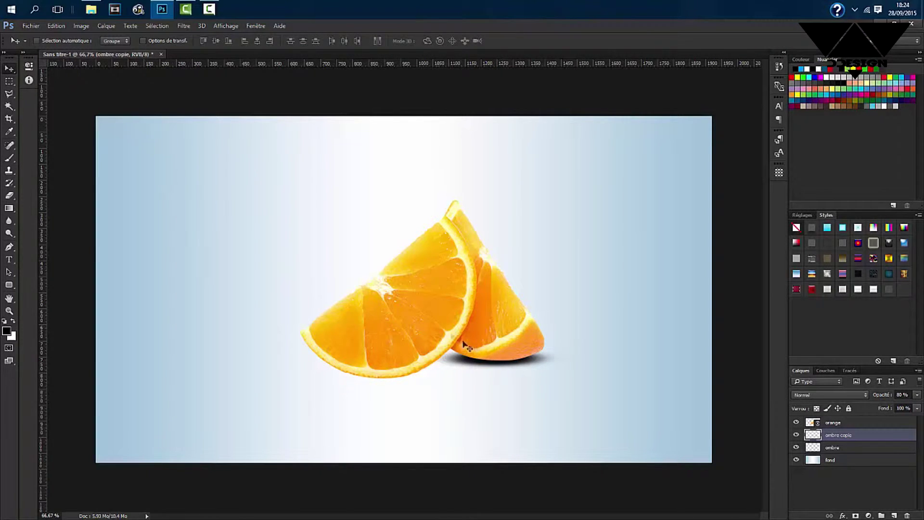
pyautogui.moveTo(448, 367); pyautogui.dragTo(371, 385)
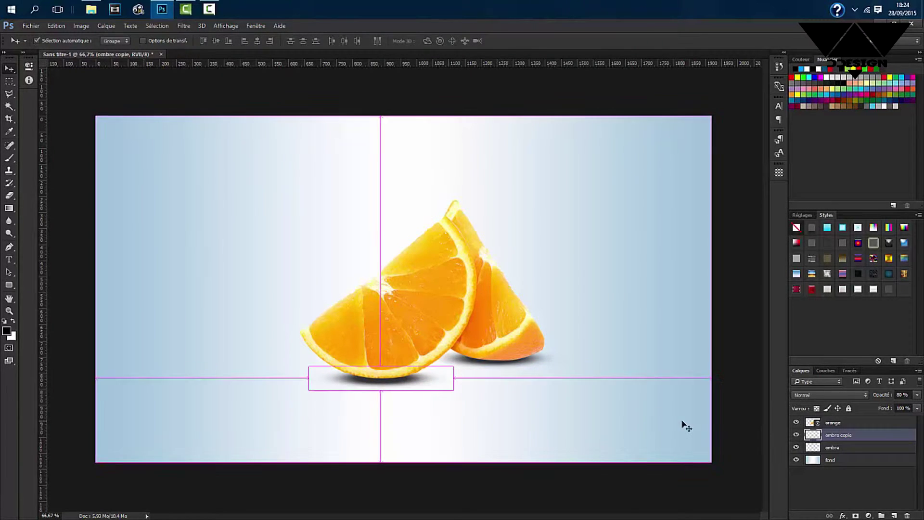
# - Widen the copied shadow to about 149 % and shift it into position beneath the front orange slice
pyautogui.hotkey('ctrl', 't')
pyautogui.moveTo(454, 381); pyautogui.dragTo(511, 380)
pyautogui.moveTo(423, 380); pyautogui.dragTo(390, 380)
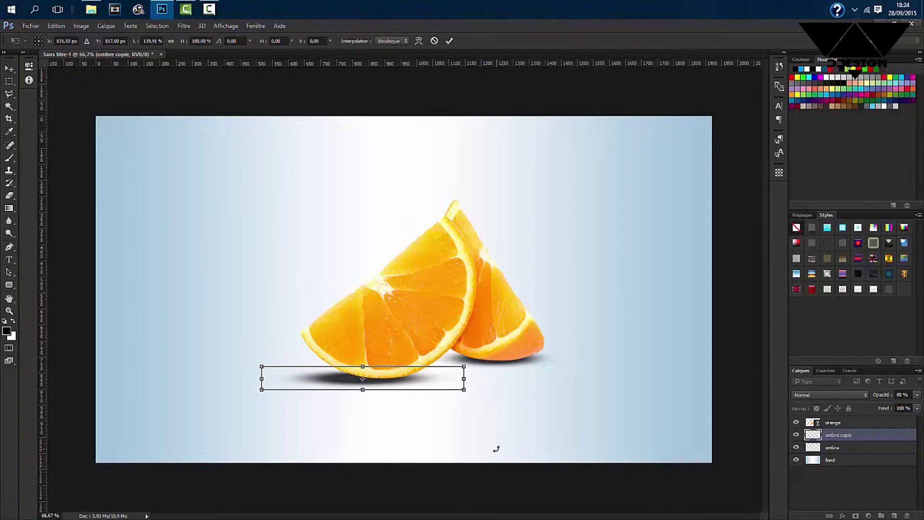
pyautogui.press('Right')
pyautogui.press('Right')
pyautogui.press('Right')
pyautogui.press('Right')
pyautogui.press('Right')
pyautogui.press('Right')
pyautogui.press('Right')
pyautogui.press('Right')
pyautogui.press('Right')
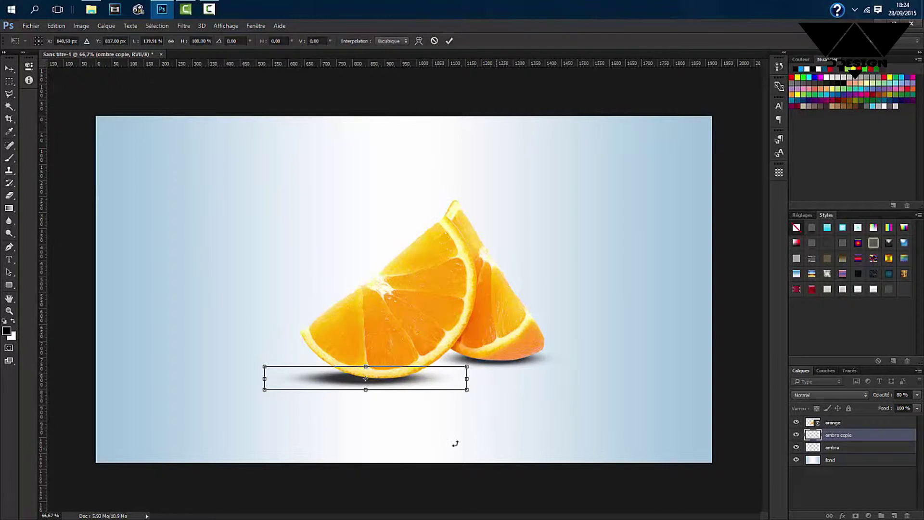
pyautogui.moveTo(467, 378); pyautogui.dragTo(480, 379)
pyautogui.press('Left')
pyautogui.press('Left')
pyautogui.press('Left')
pyautogui.press('Left')
pyautogui.press('Left')
pyautogui.press('Left')
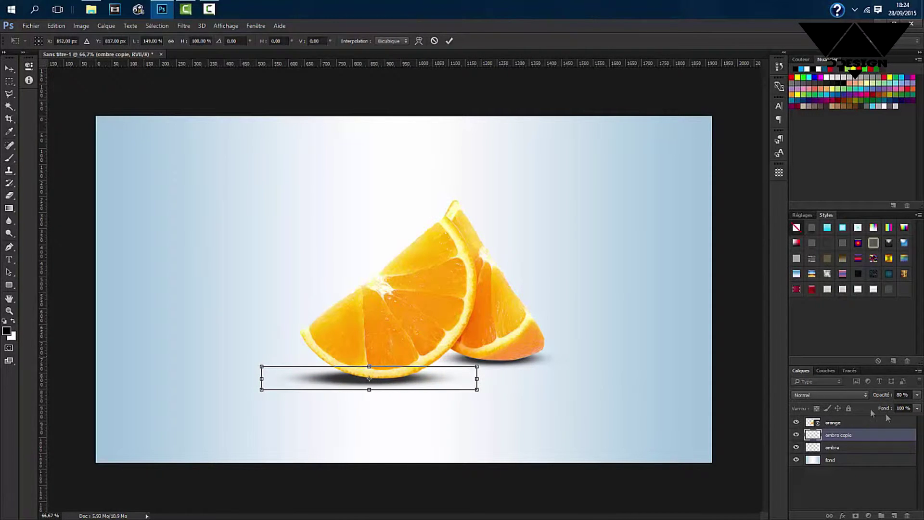
# - Set the copied shadow layer's opacity to 85 % and apply its transformation
pyautogui.click(912, 395)
pyautogui.moveTo(912, 408); pyautogui.dragTo(915, 408)
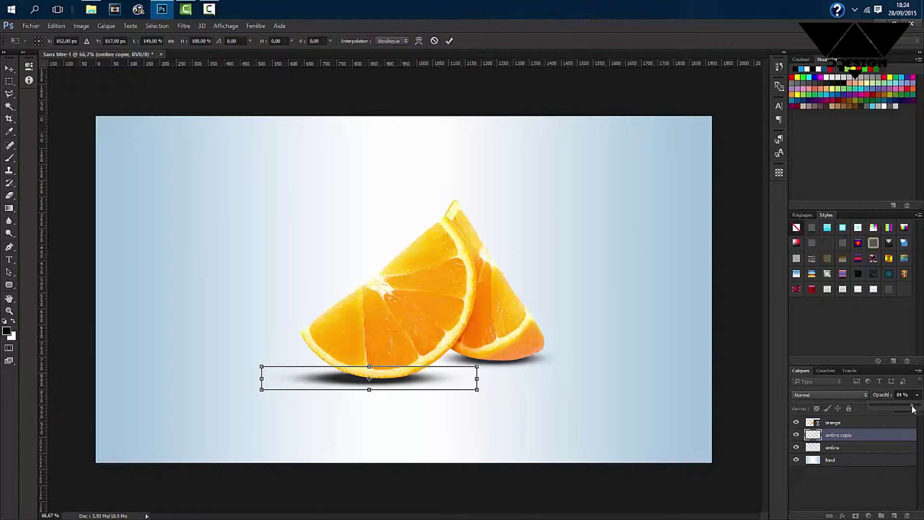
pyautogui.click(917, 395)
pyautogui.write('85')
pyautogui.press('Return')
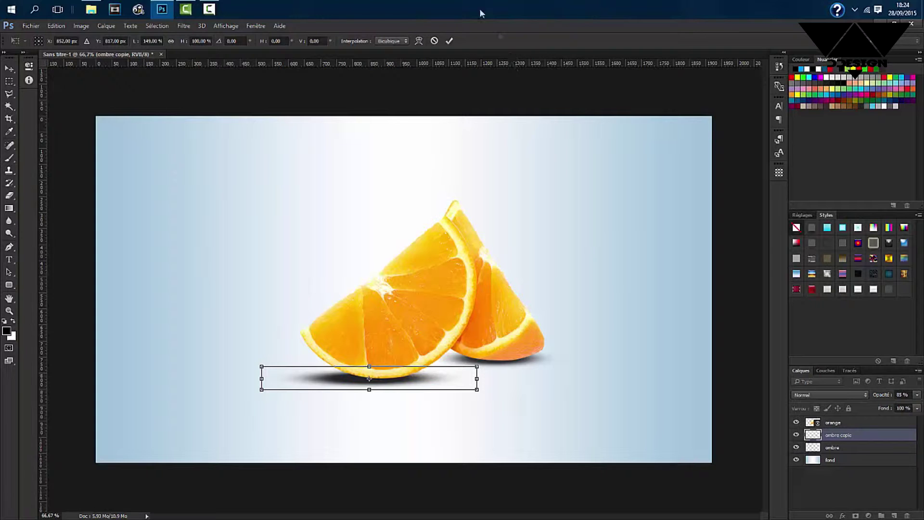
pyautogui.click(449, 41)
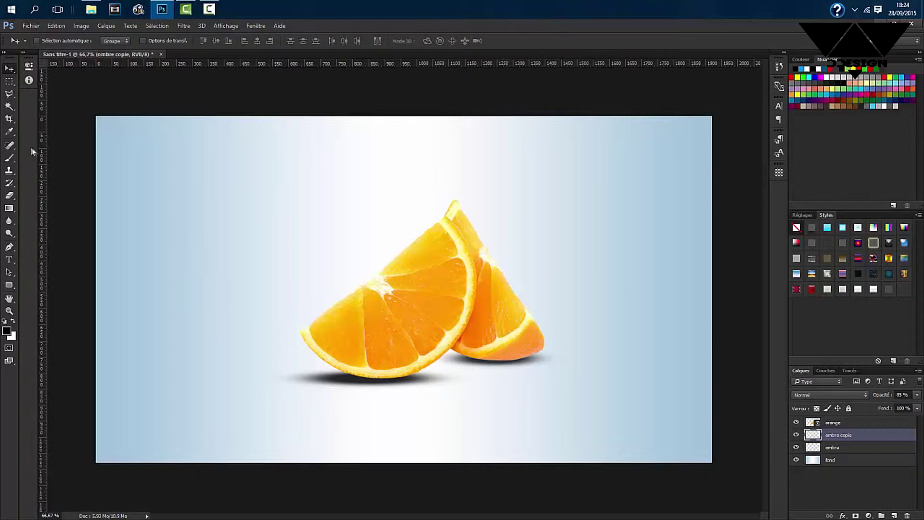
pyautogui.moveTo(10, 94); pyautogui.dragTo(62, 101)
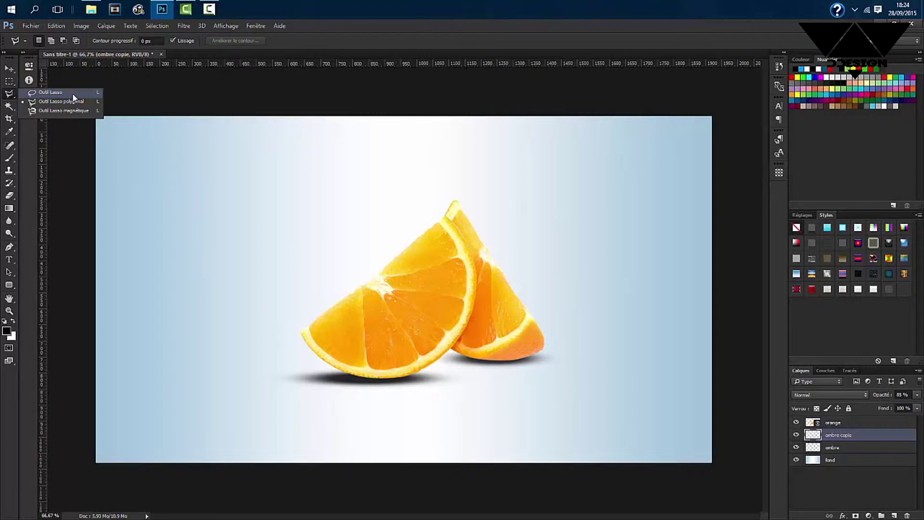
pyautogui.moveTo(72, 94); pyautogui.dragTo(72, 93)
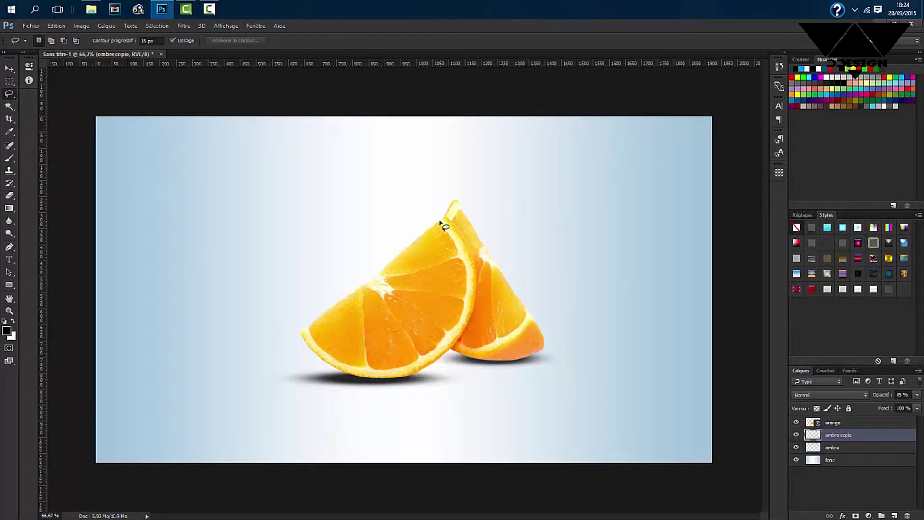
pyautogui.moveTo(439, 220)
pyautogui.mouseDown()
pyautogui.moveTo(466, 258)
pyautogui.moveTo(465, 320)
pyautogui.mouseUp()
pyautogui.moveTo(430, 351); pyautogui.dragTo(431, 354)
pyautogui.hotkey('ctrl', 'd')
pyautogui.moveTo(439, 220); pyautogui.dragTo(467, 289)
pyautogui.click(464, 218)
# - Outline the front slice's flesh with the Polygonal Lasso, following the inner edge of the peel and closing around the cut side
pyautogui.rightClick(11, 97)
pyautogui.click(48, 101)
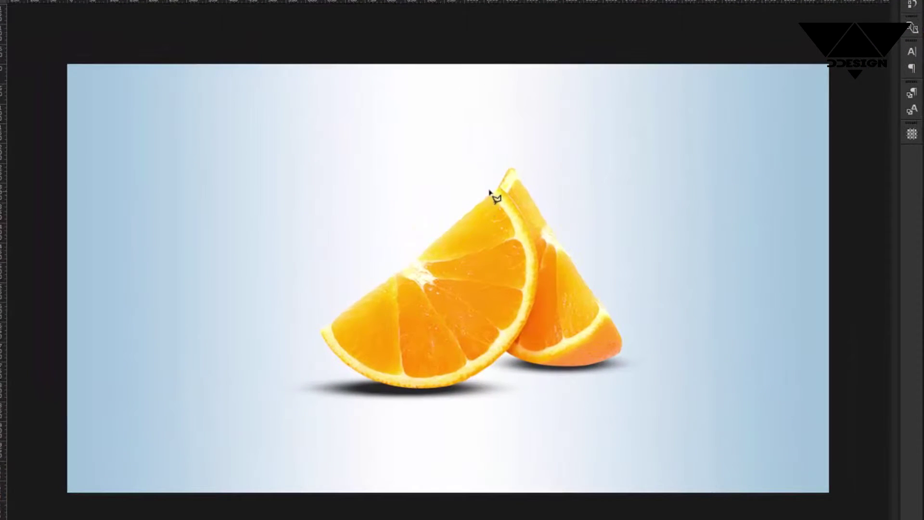
pyautogui.click(491, 192)
pyautogui.click(510, 215)
pyautogui.click(517, 229)
pyautogui.click(526, 252)
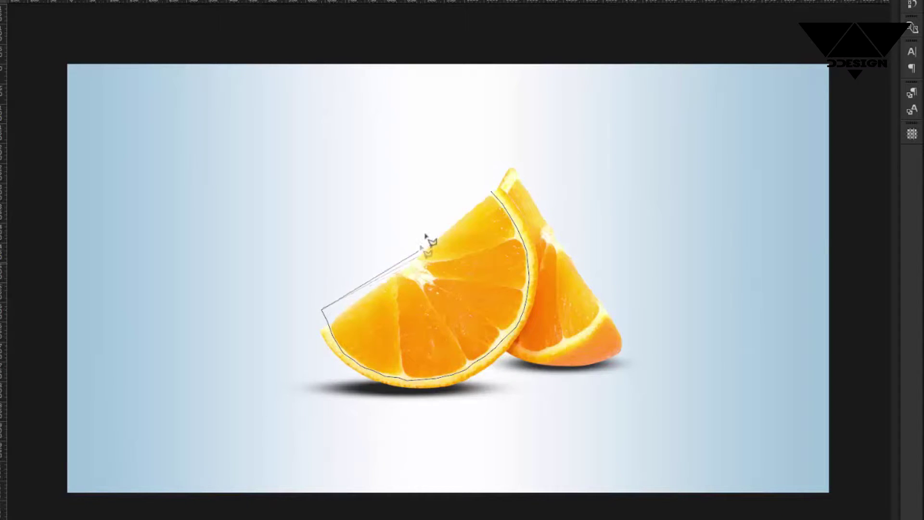
pyautogui.click(491, 191)
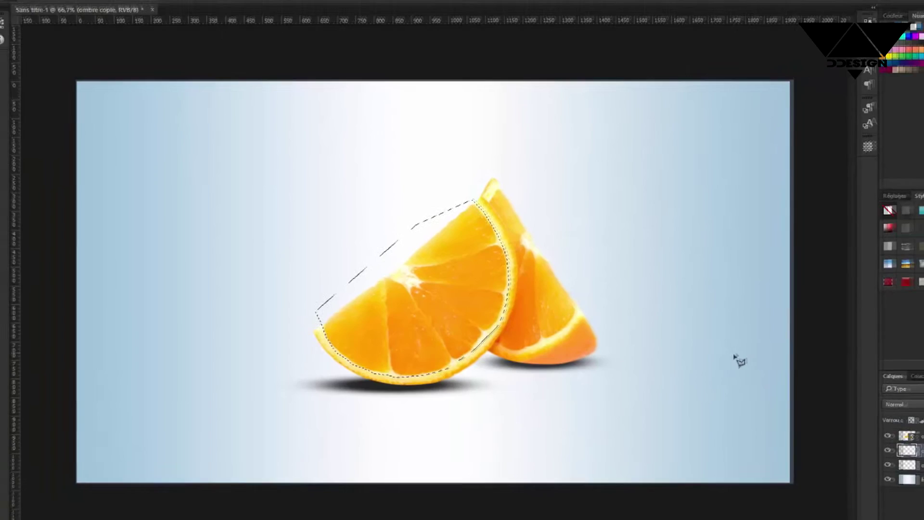
# - Rasterize the orange layer, delete the outlined flesh of the front slice and clear the selection
pyautogui.click(854, 421)
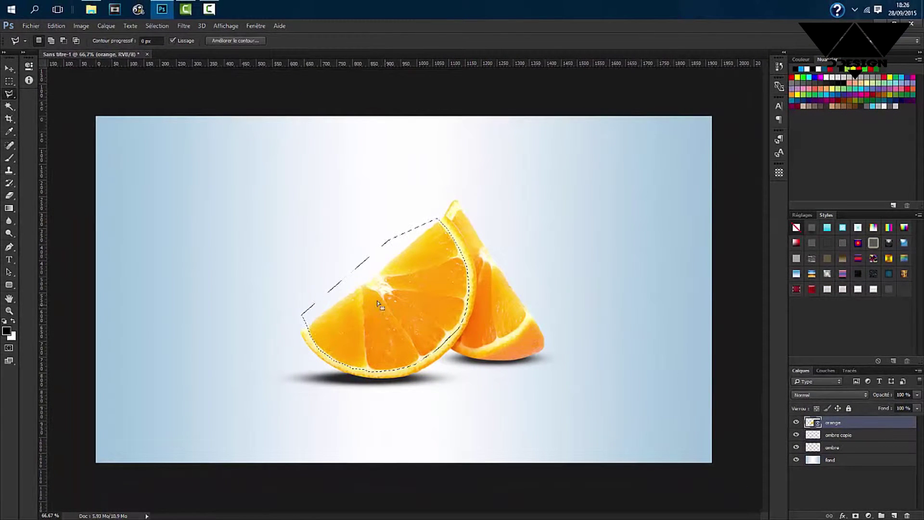
pyautogui.press('Delete')
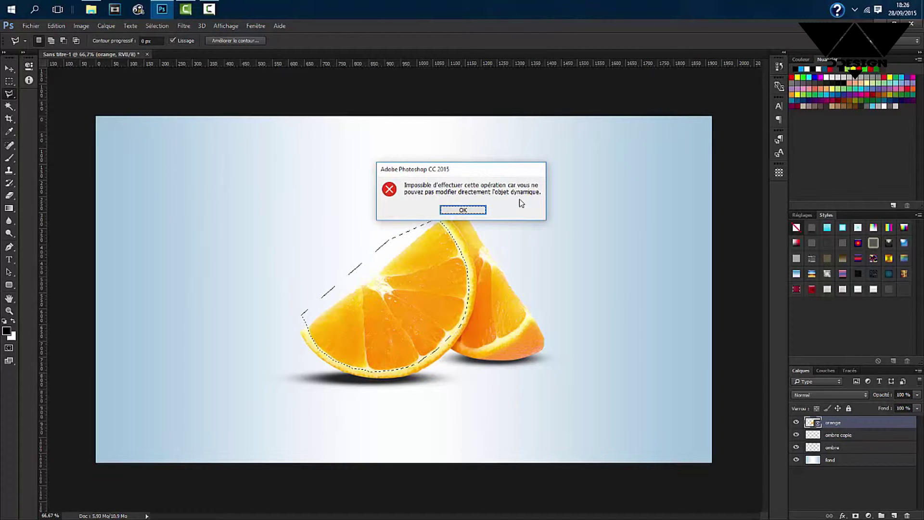
pyautogui.click(474, 210)
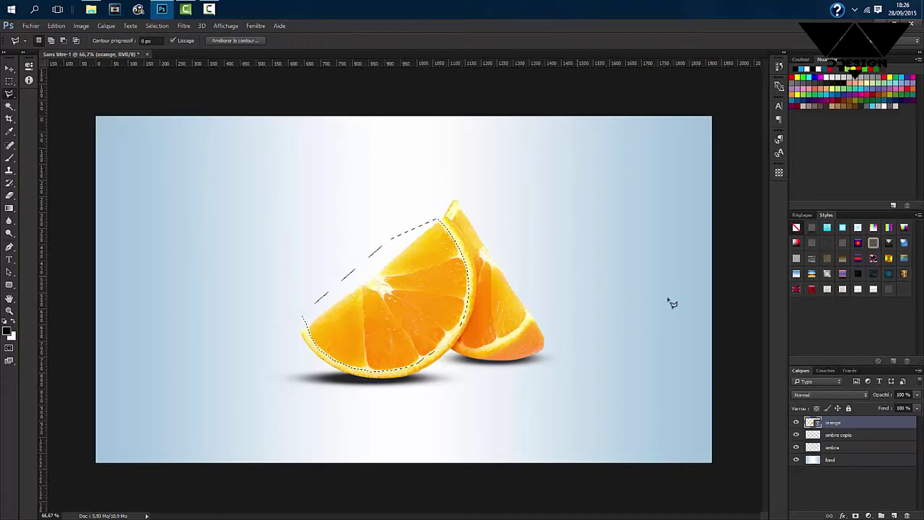
pyautogui.rightClick(809, 424)
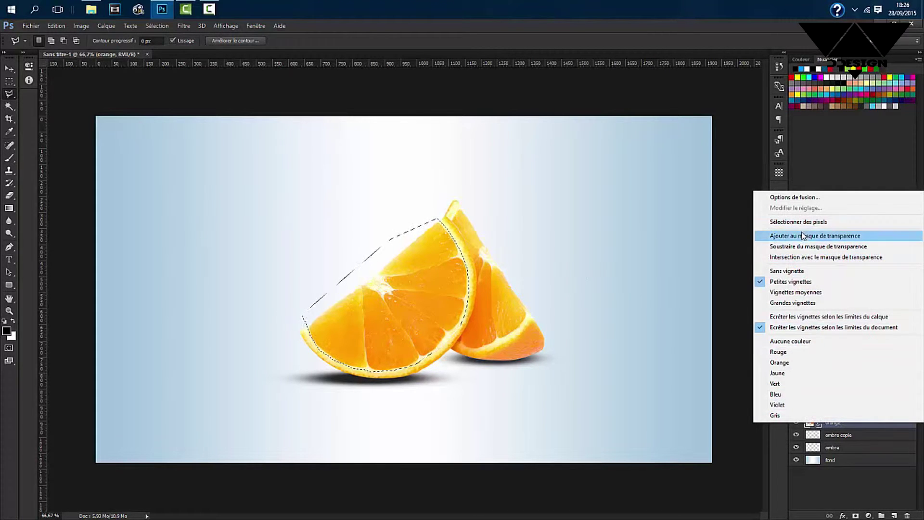
pyautogui.rightClick(832, 427)
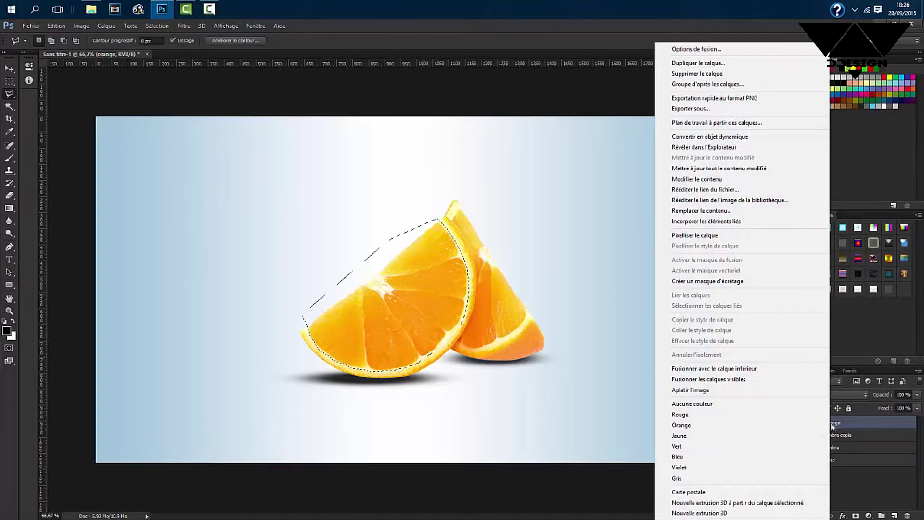
pyautogui.rightClick(837, 424)
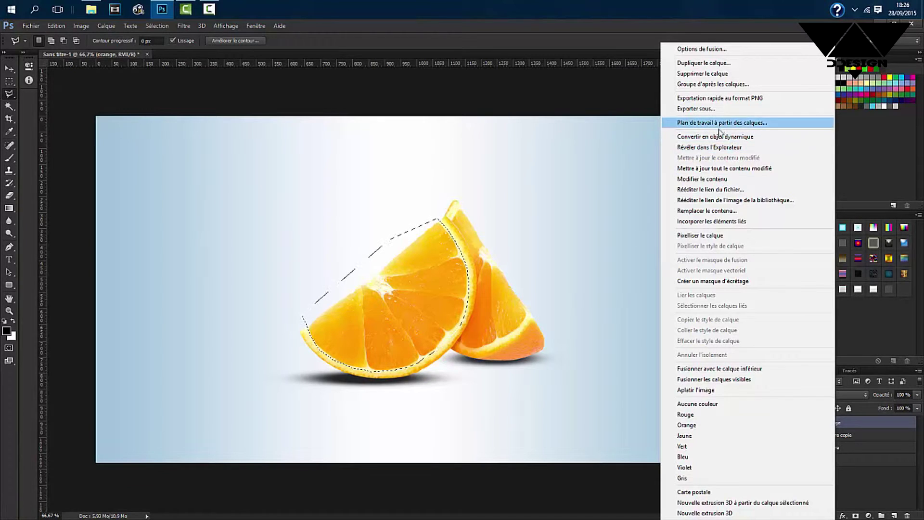
pyautogui.click(720, 236)
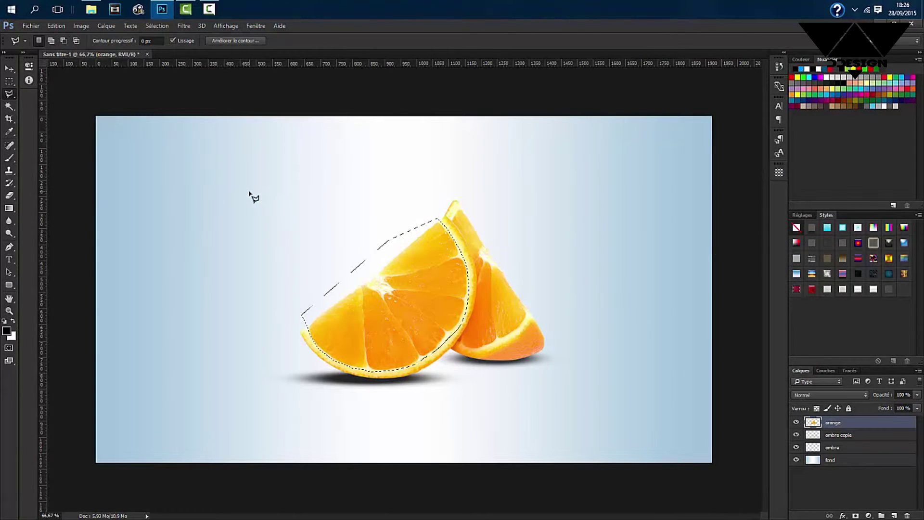
pyautogui.press('Delete')
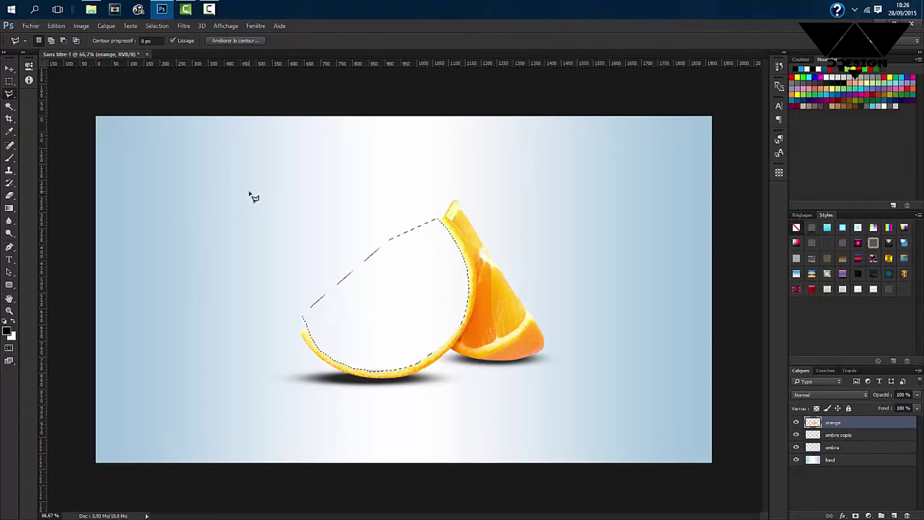
pyautogui.hotkey('ctrl', 'd')
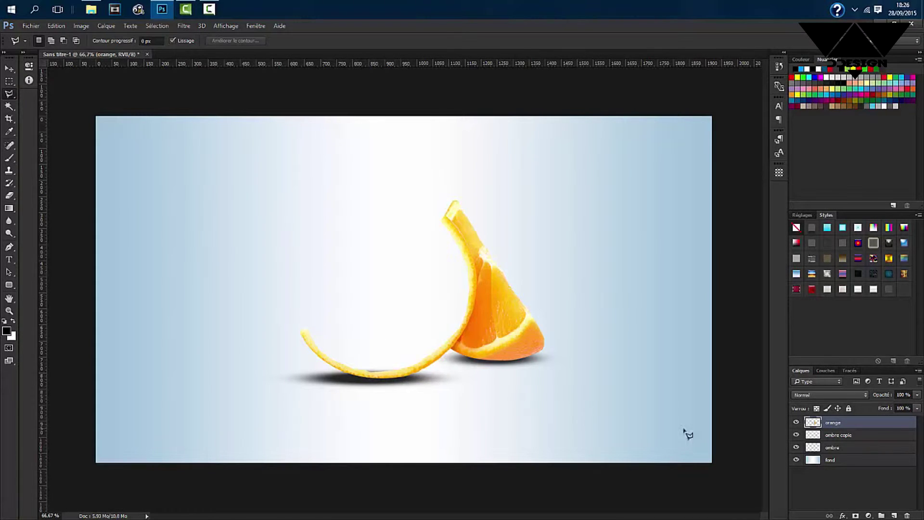
# - On the ombre copie layer, outline the shadow area inside the empty peel, delete it and deselect
pyautogui.click(842, 436)
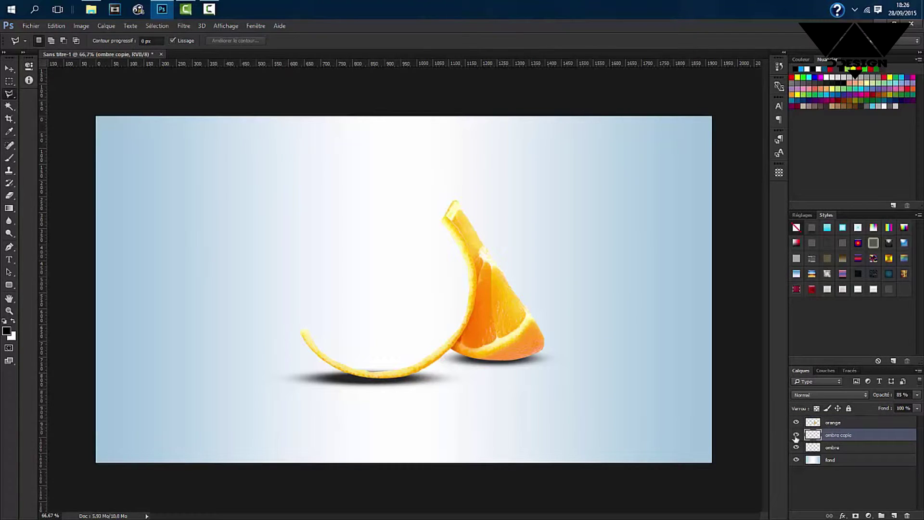
pyautogui.click(379, 377)
pyautogui.click(395, 376)
pyautogui.click(408, 371)
pyautogui.click(417, 363)
pyautogui.click(419, 359)
pyautogui.click(381, 356)
pyautogui.click(359, 362)
pyautogui.click(354, 369)
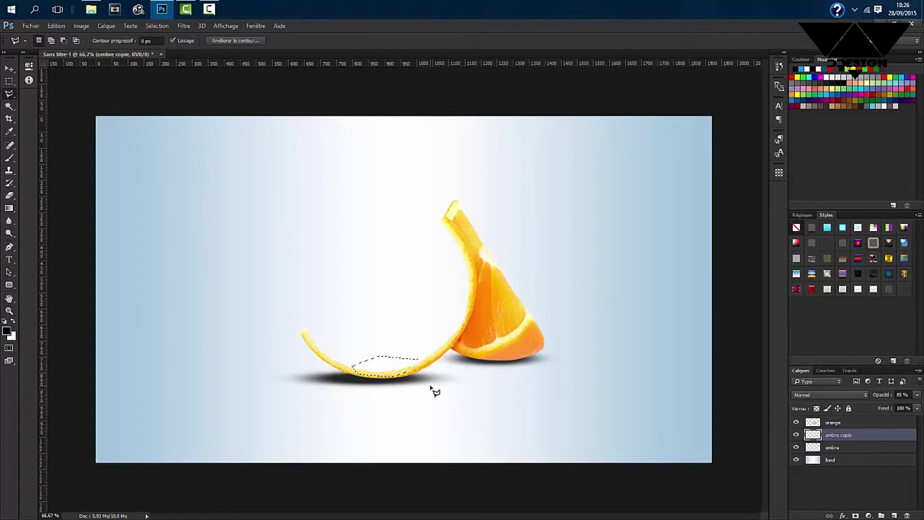
pyautogui.hotkey('ctrl', 'd')
# - Place eau.png from the photmanipulation folder as a linked image above the ombre copie layer
pyautogui.click(29, 25)
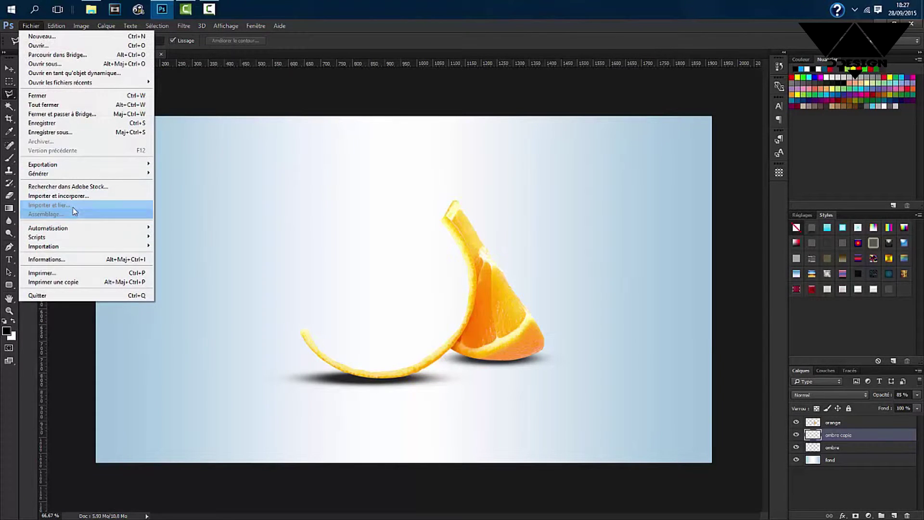
pyautogui.click(49, 205)
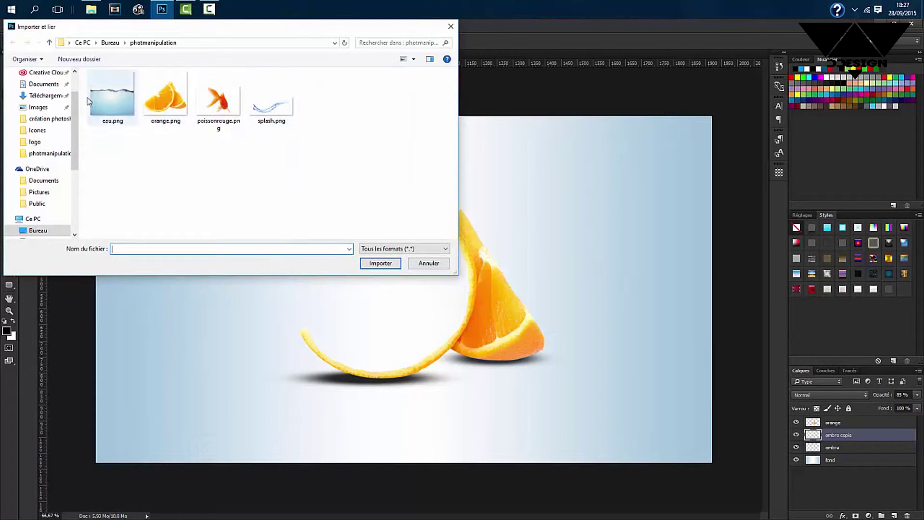
pyautogui.click(112, 103)
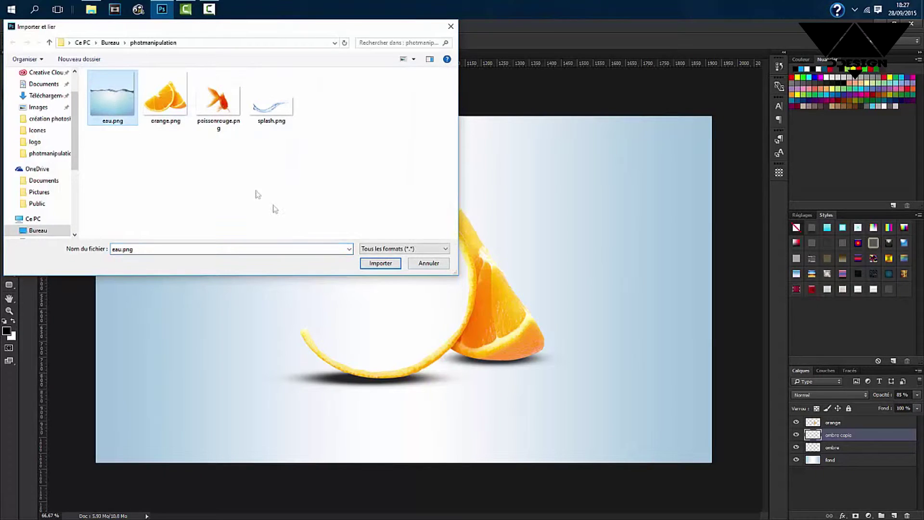
pyautogui.click(378, 262)
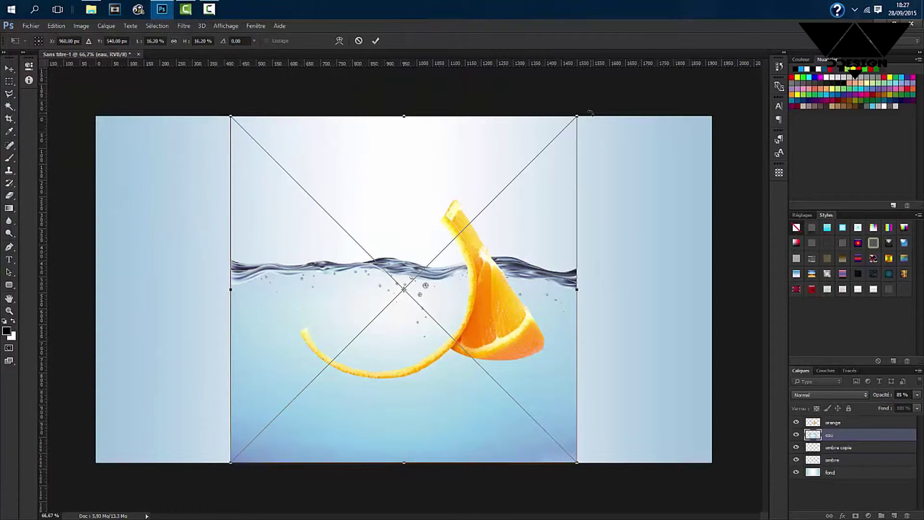
# - Rotate the water image to -45°, scale it to about 11.7 % and move it over the hollow front slice
pyautogui.moveTo(590, 113); pyautogui.dragTo(425, 67)
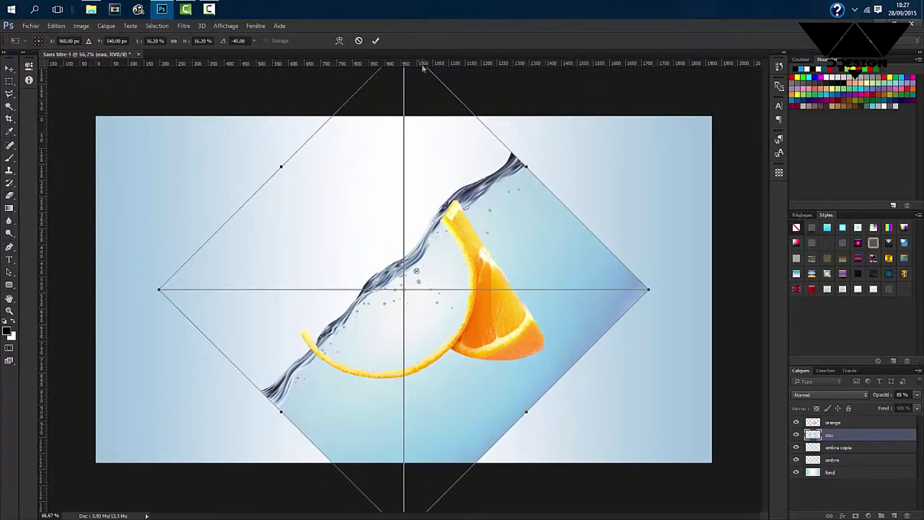
pyautogui.moveTo(159, 291); pyautogui.dragTo(295, 289)
pyautogui.moveTo(417, 248); pyautogui.dragTo(324, 251)
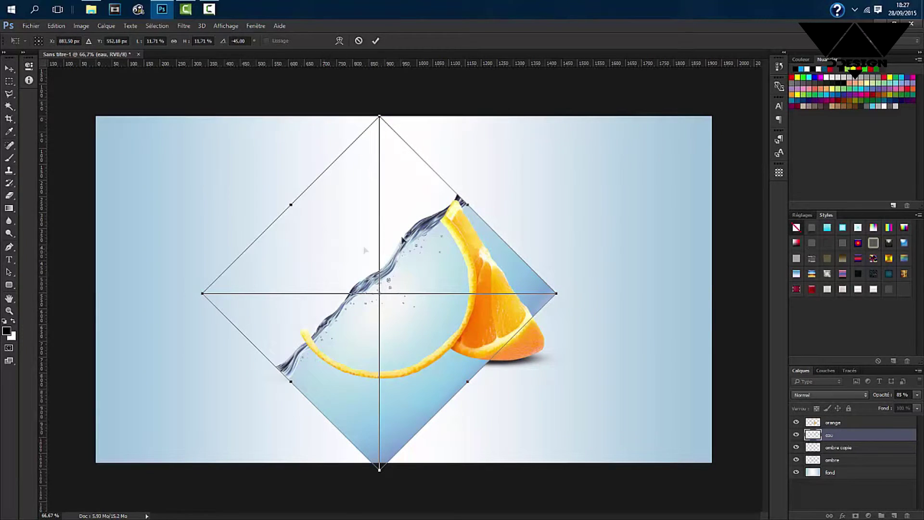
# - Flip the water image with Symétrie axe horizontal, rotate it to about -39.8° and scale it to about 11.5 % to fit the peel
pyautogui.rightClick(400, 264)
pyautogui.click(459, 400)
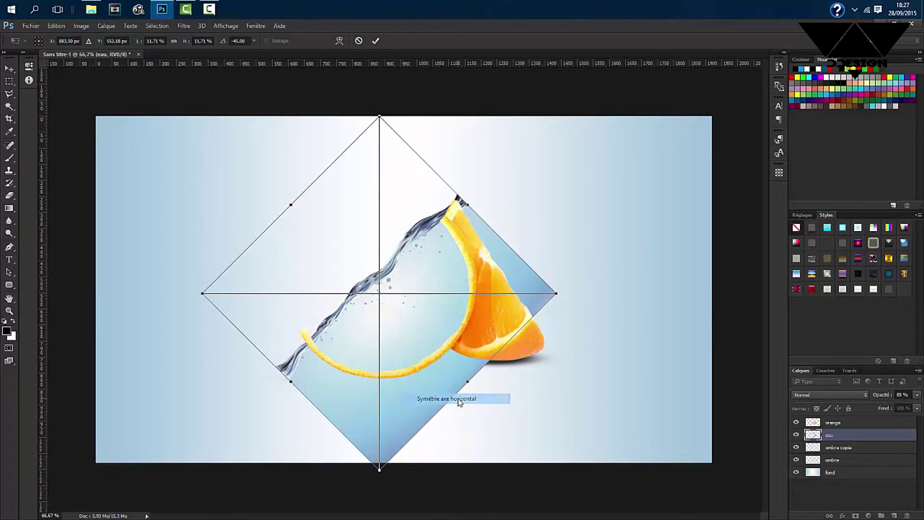
pyautogui.moveTo(583, 307); pyautogui.dragTo(383, 119)
pyautogui.moveTo(414, 242); pyautogui.dragTo(418, 243)
pyautogui.moveTo(581, 305); pyautogui.dragTo(586, 312)
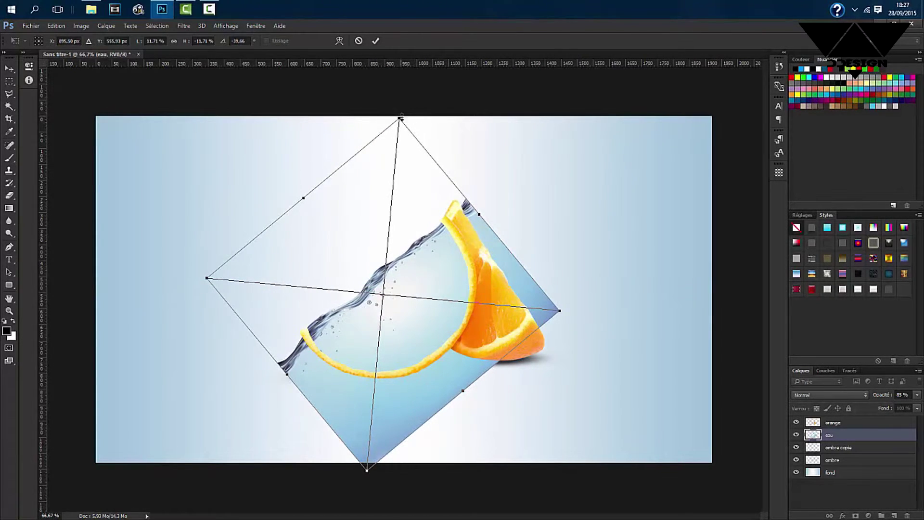
pyautogui.moveTo(400, 117); pyautogui.dragTo(403, 125)
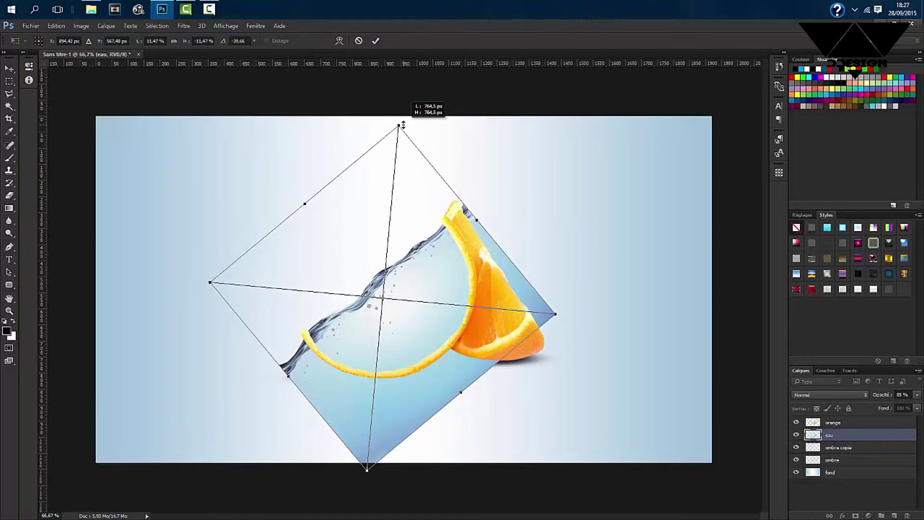
pyautogui.moveTo(578, 313); pyautogui.dragTo(576, 312)
pyautogui.rightClick(438, 261)
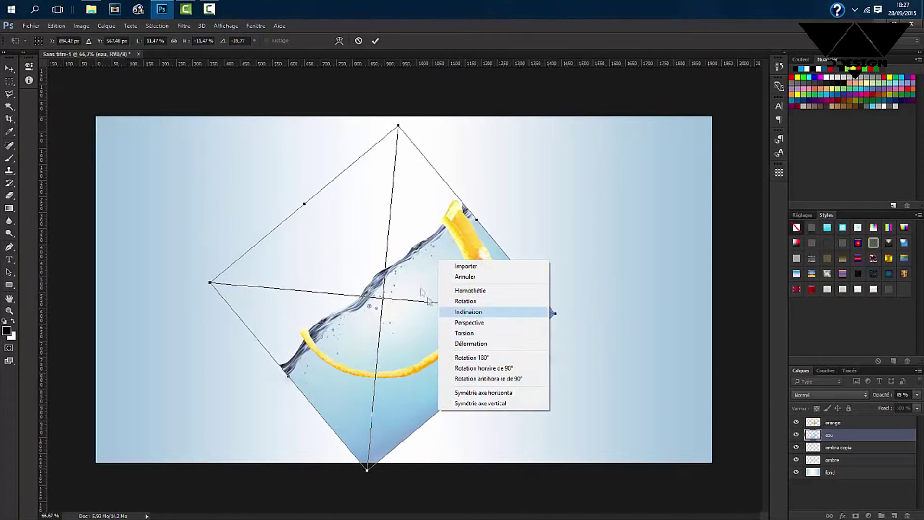
pyautogui.rightClick(420, 243)
pyautogui.click(417, 223)
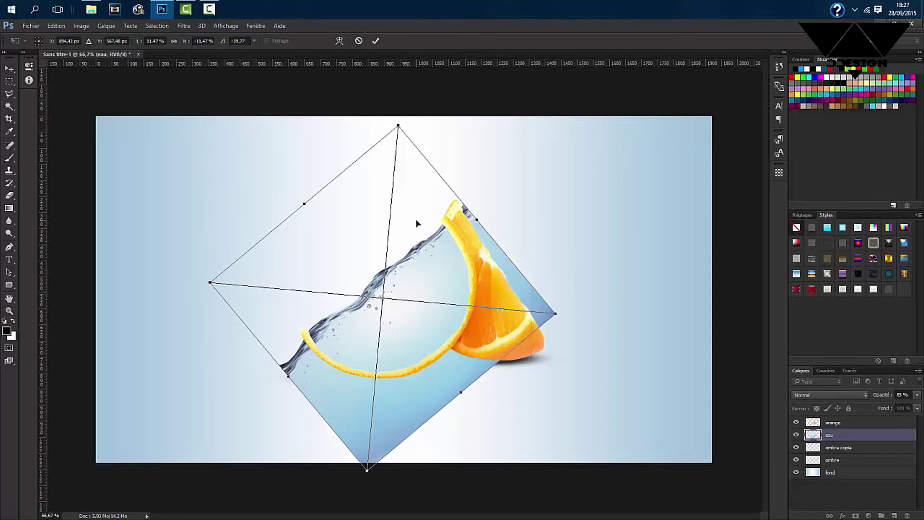
# - Warp the water image with Déformation so its surface curves down between the two tips of the peel, and commit the transform
pyautogui.rightClick(452, 256)
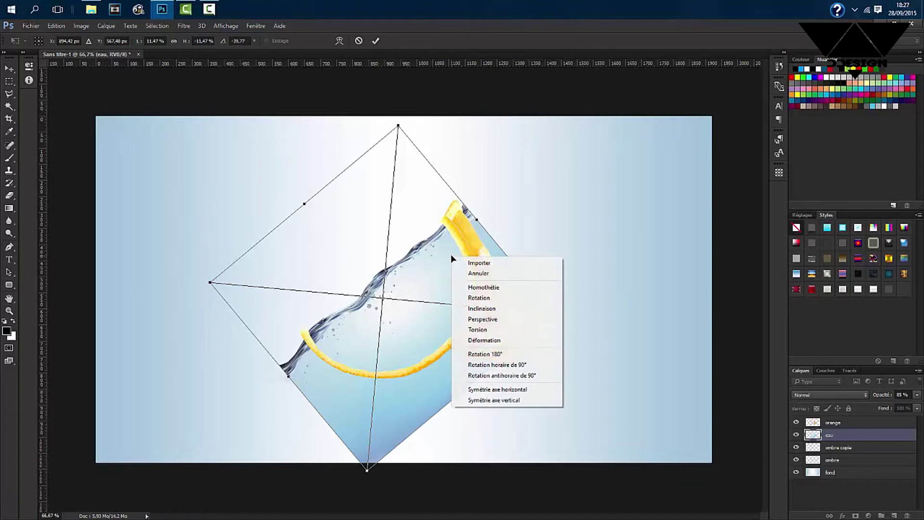
pyautogui.click(497, 340)
pyautogui.moveTo(388, 241); pyautogui.dragTo(357, 321)
pyautogui.moveTo(452, 191); pyautogui.dragTo(437, 230)
pyautogui.moveTo(375, 269); pyautogui.dragTo(400, 271)
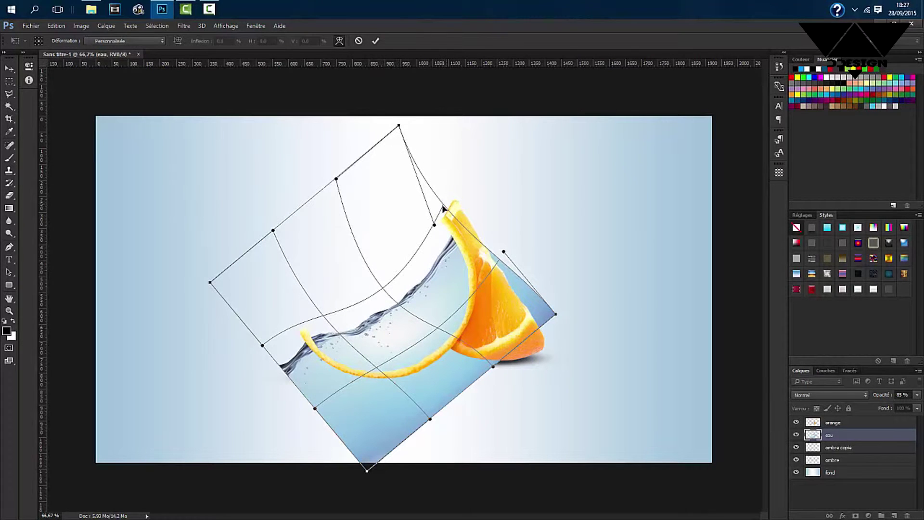
pyautogui.moveTo(444, 209); pyautogui.dragTo(433, 208)
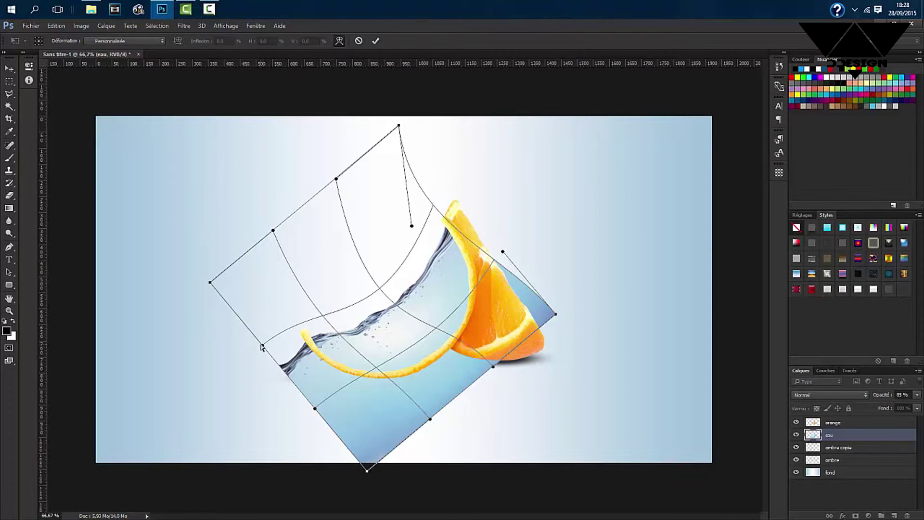
pyautogui.moveTo(261, 345); pyautogui.dragTo(252, 315)
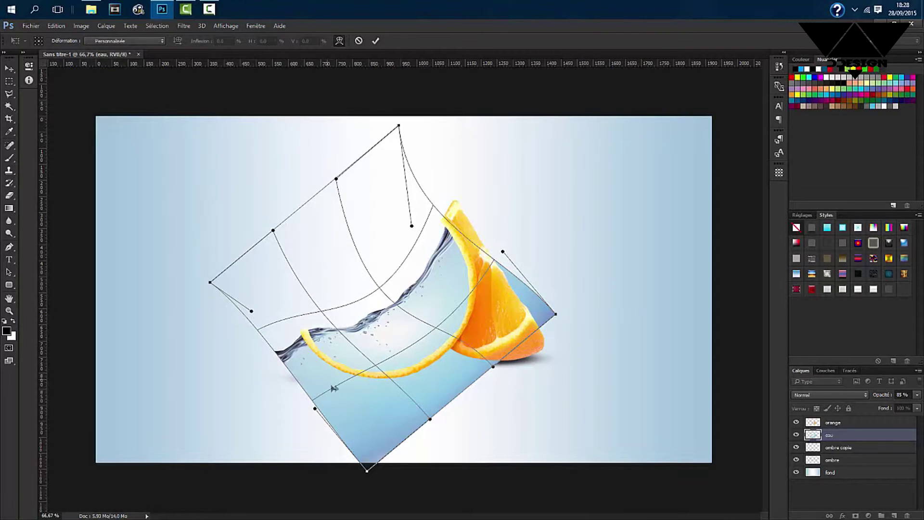
pyautogui.moveTo(375, 366); pyautogui.dragTo(375, 362)
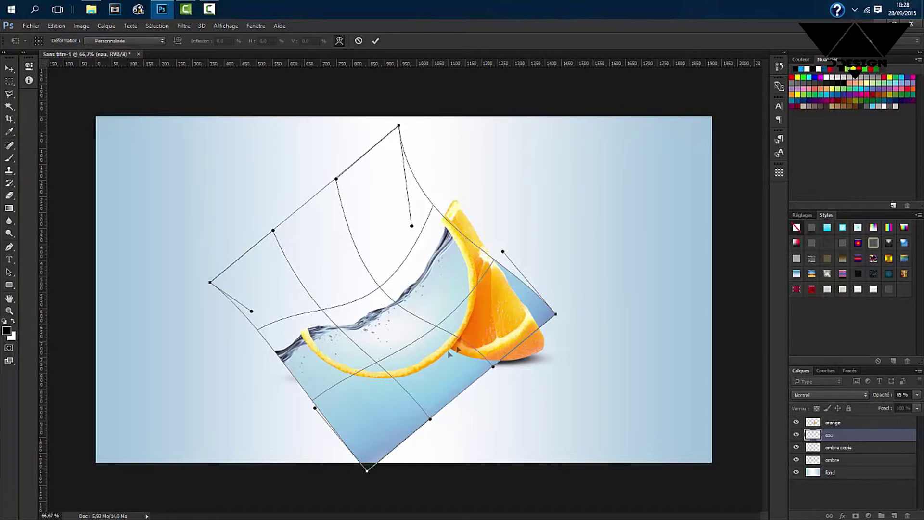
pyautogui.moveTo(437, 330); pyautogui.dragTo(438, 327)
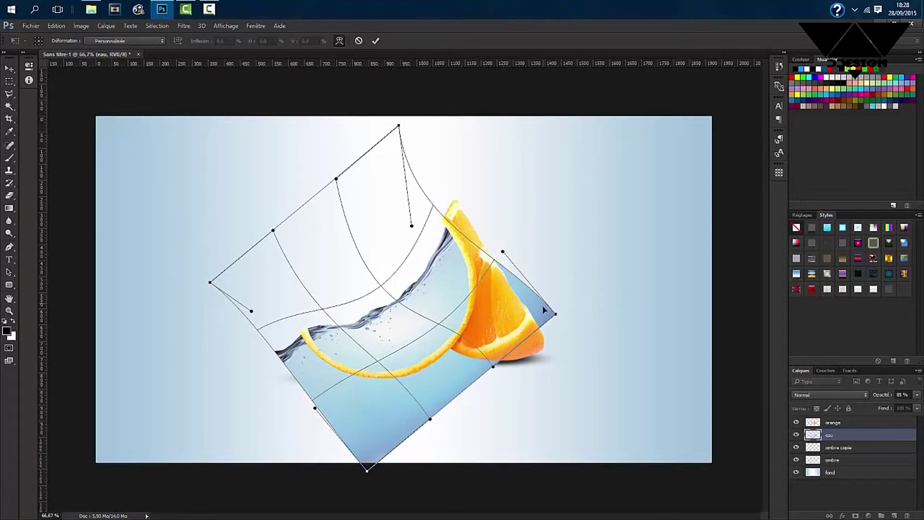
pyautogui.press('Return')
# - Rasterize the eau layer
pyautogui.press('l')
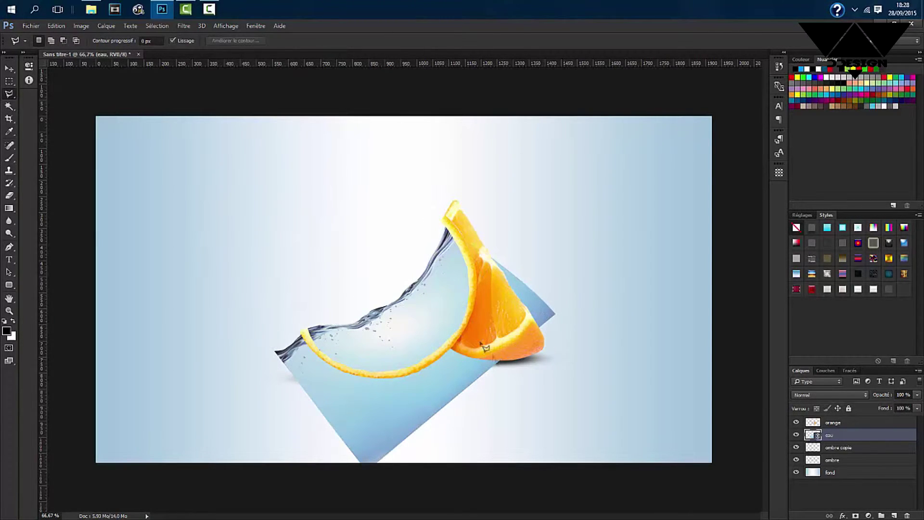
pyautogui.rightClick(830, 436)
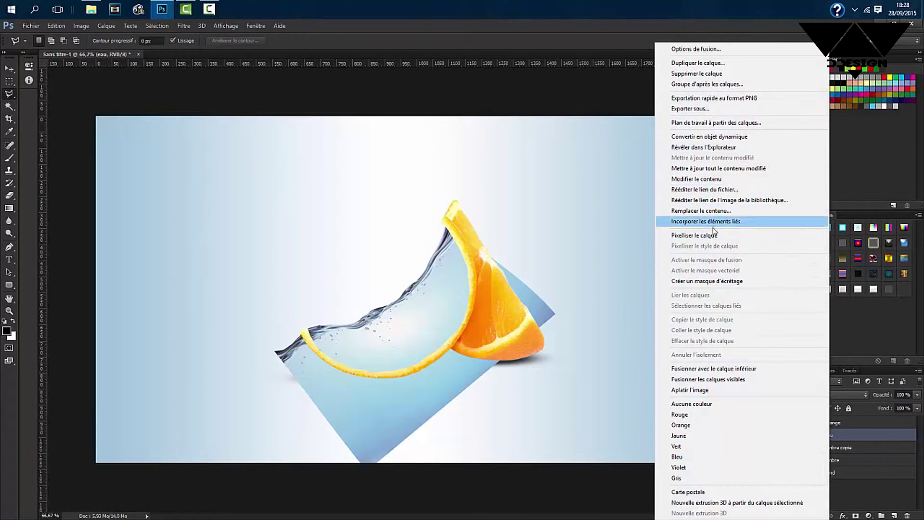
pyautogui.click(695, 235)
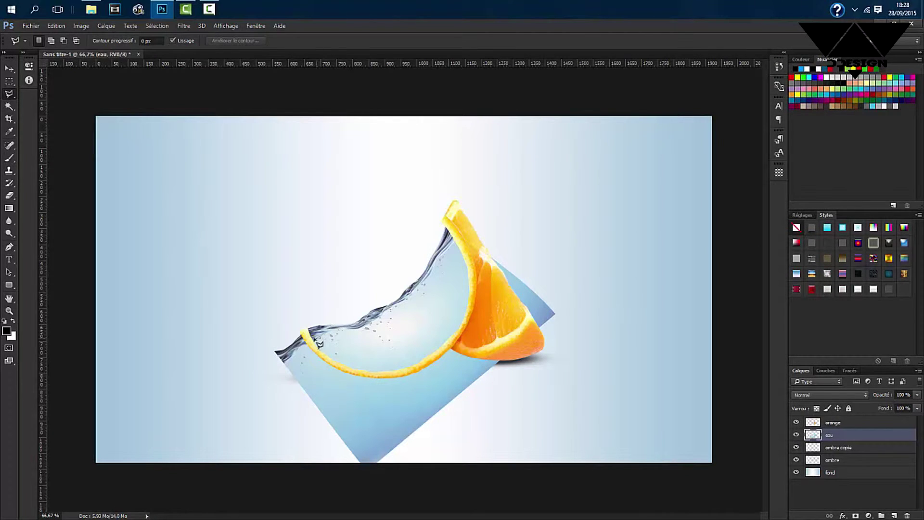
# - Outline the water outside the peel with the polygonal lasso, following the rind's curve, delete it from the eau layer and deselect
pyautogui.click(303, 328)
pyautogui.click(328, 362)
pyautogui.click(338, 367)
pyautogui.click(354, 372)
pyautogui.click(372, 376)
pyautogui.click(389, 377)
pyautogui.click(410, 373)
pyautogui.click(431, 366)
pyautogui.click(446, 358)
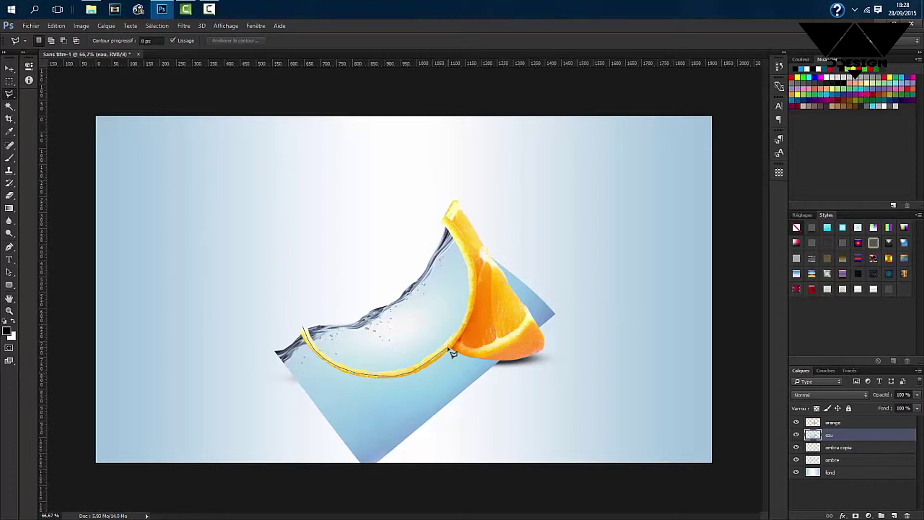
pyautogui.click(466, 321)
pyautogui.click(475, 278)
pyautogui.click(462, 241)
pyautogui.click(450, 222)
pyautogui.click(434, 212)
pyautogui.click(454, 179)
pyautogui.click(580, 226)
pyautogui.click(635, 310)
pyautogui.click(606, 395)
pyautogui.click(539, 477)
pyautogui.click(388, 506)
pyautogui.click(300, 476)
pyautogui.click(245, 407)
pyautogui.click(242, 356)
pyautogui.click(255, 330)
pyautogui.click(291, 313)
pyautogui.click(305, 332)
pyautogui.press('Delete')
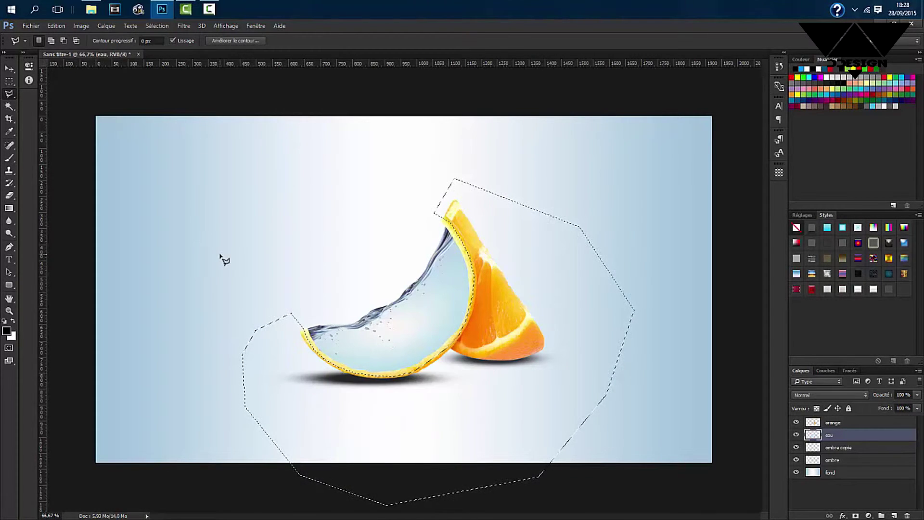
pyautogui.hotkey('ctrl', 'd')
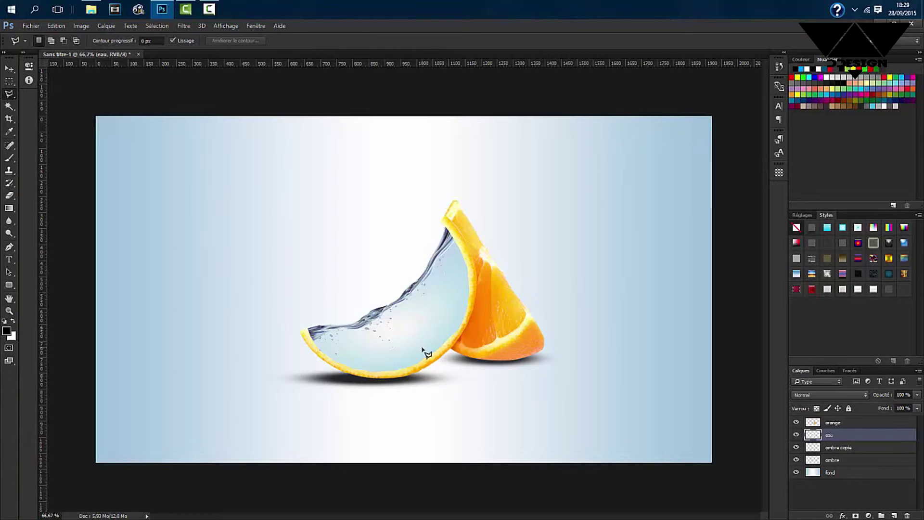
# - Undo the removal of the excess water, delete the same selected area again and deselect
pyautogui.hotkey('ctrl', 'z')
pyautogui.hotkey('ctrl', 'd')
pyautogui.hotkey('ctrl', 'alt', 'z')
pyautogui.hotkey('ctrl', 'alt', 'z')
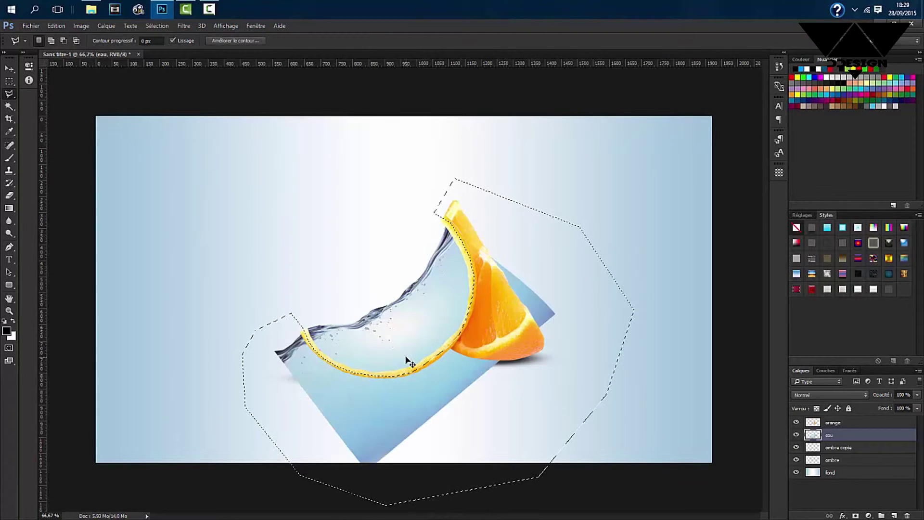
pyautogui.press('Delete')
pyautogui.hotkey('ctrl', 'd')
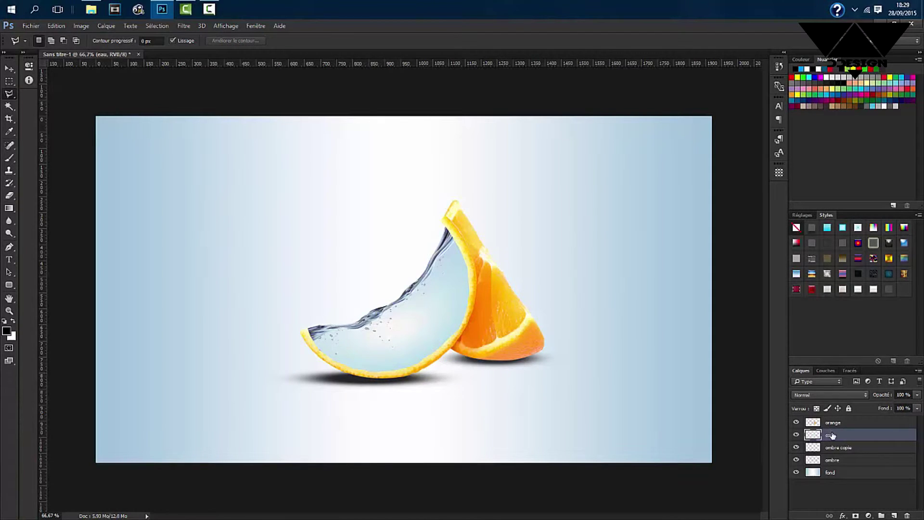
# - Warp the lower end of the water on the eau layer slightly inward so it fits inside the peel's lower tip
pyautogui.hotkey('ctrl', 't')
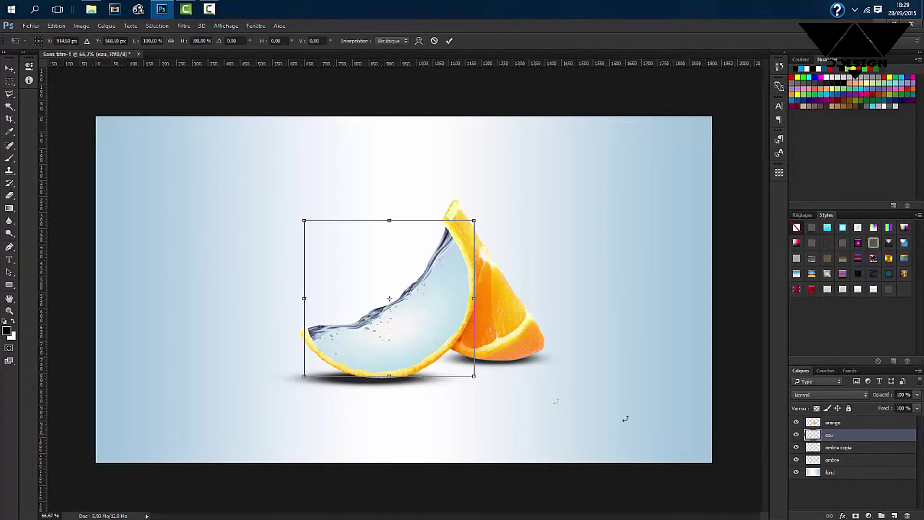
pyautogui.rightClick(375, 353)
pyautogui.click(418, 420)
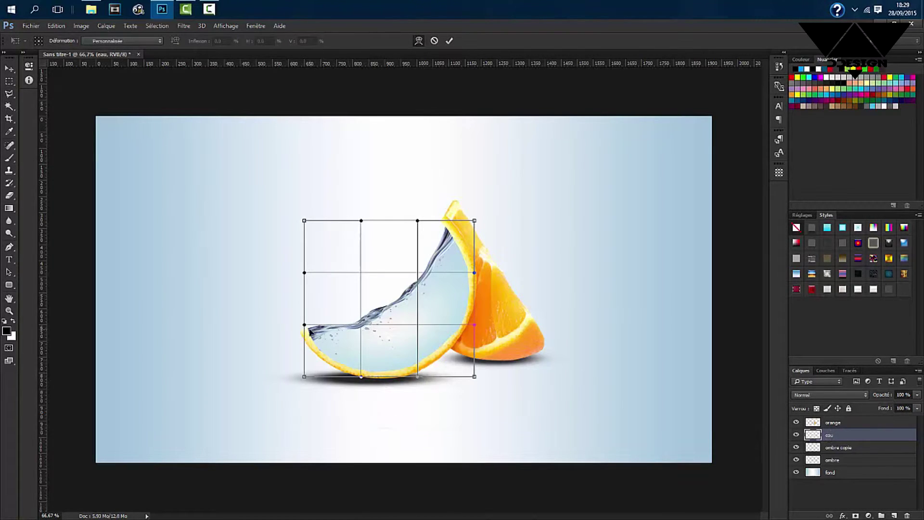
pyautogui.moveTo(306, 325); pyautogui.dragTo(312, 333)
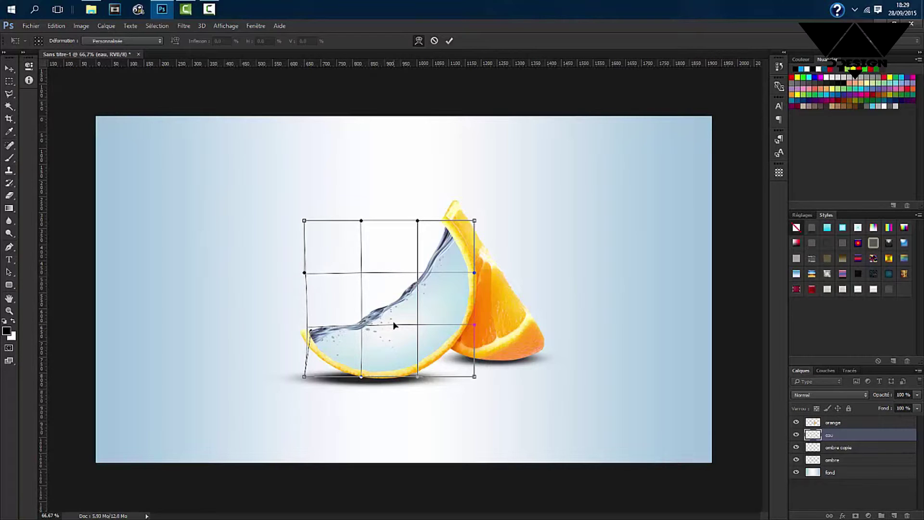
pyautogui.press('Return')
pyautogui.press('l')
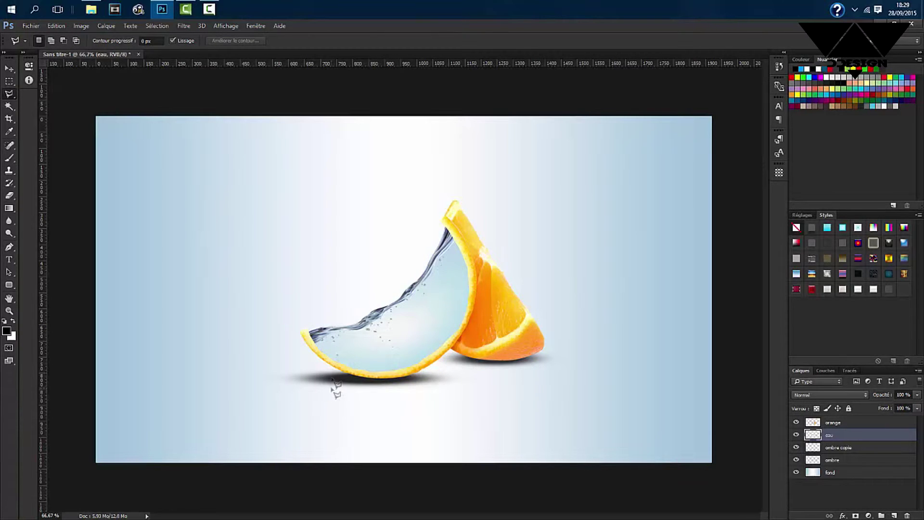
# - Place splash.png from the photmanipulation folder as a linked image above the eau layer
pyautogui.click(834, 423)
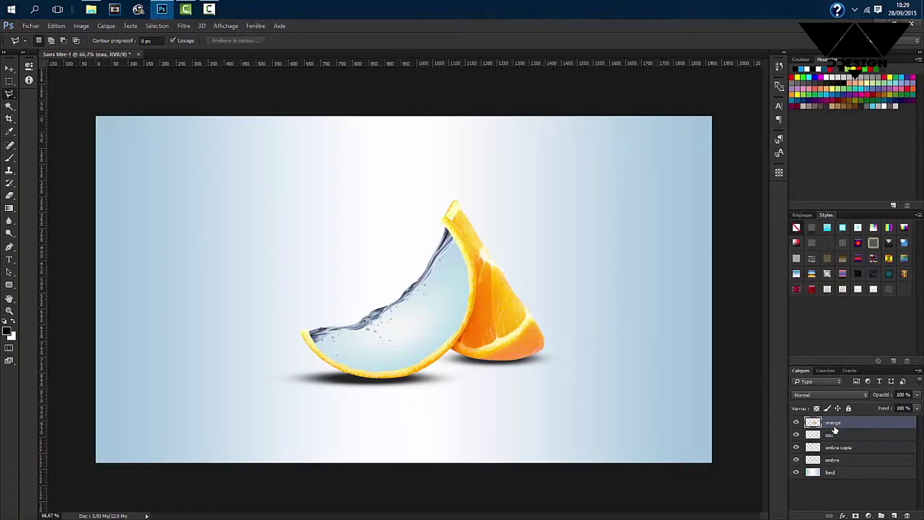
pyautogui.click(830, 435)
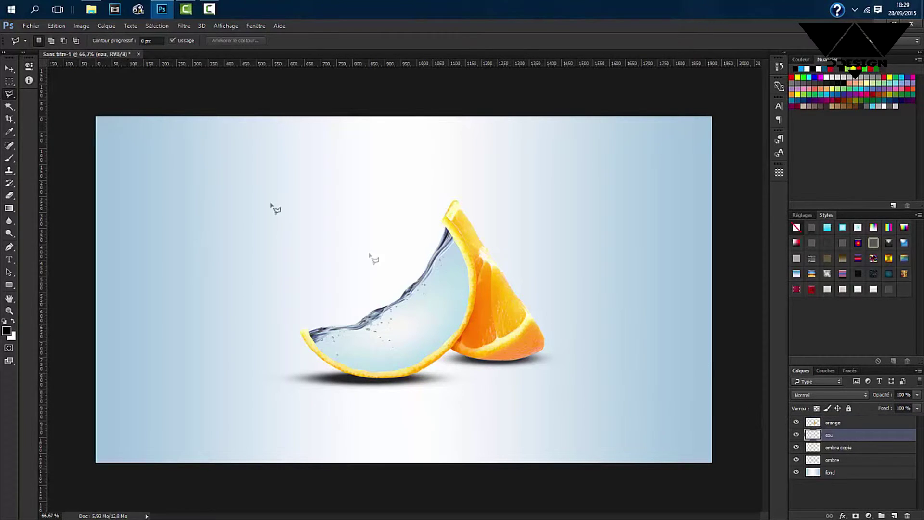
pyautogui.click(30, 26)
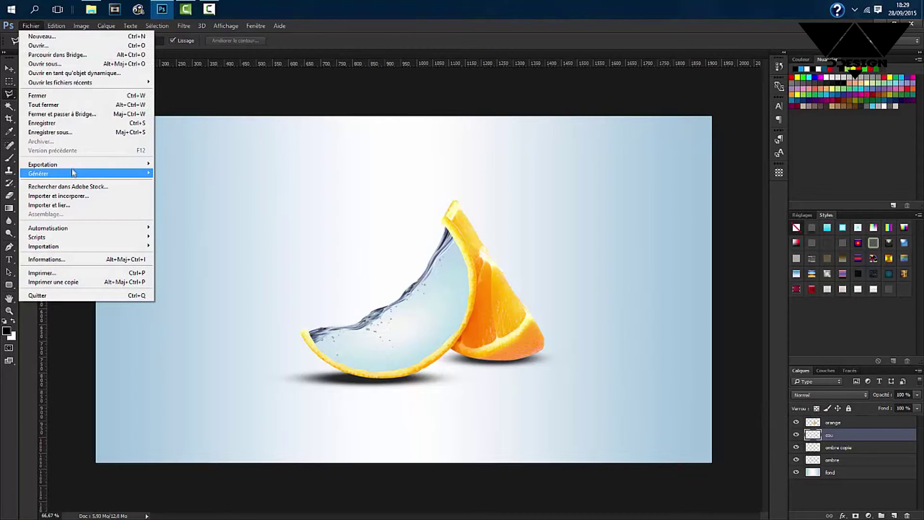
pyautogui.moveTo(68, 247)
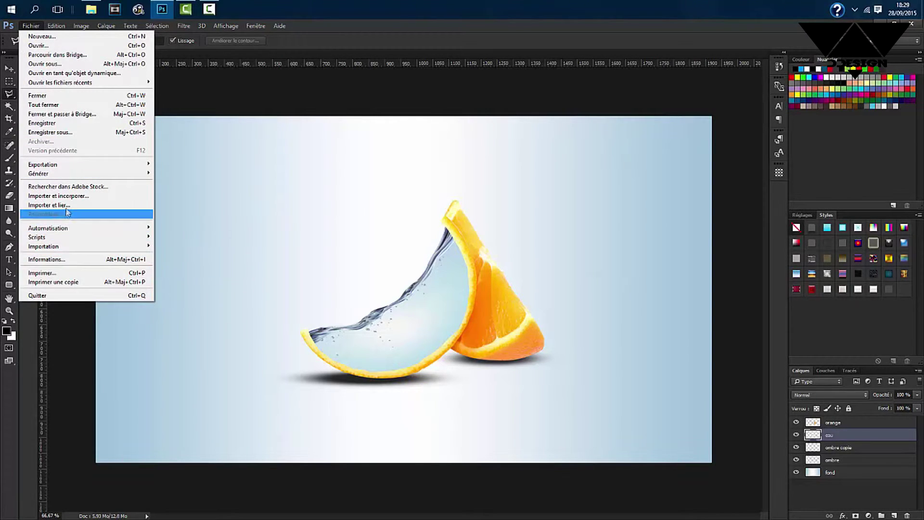
pyautogui.click(114, 206)
pyautogui.click(281, 120)
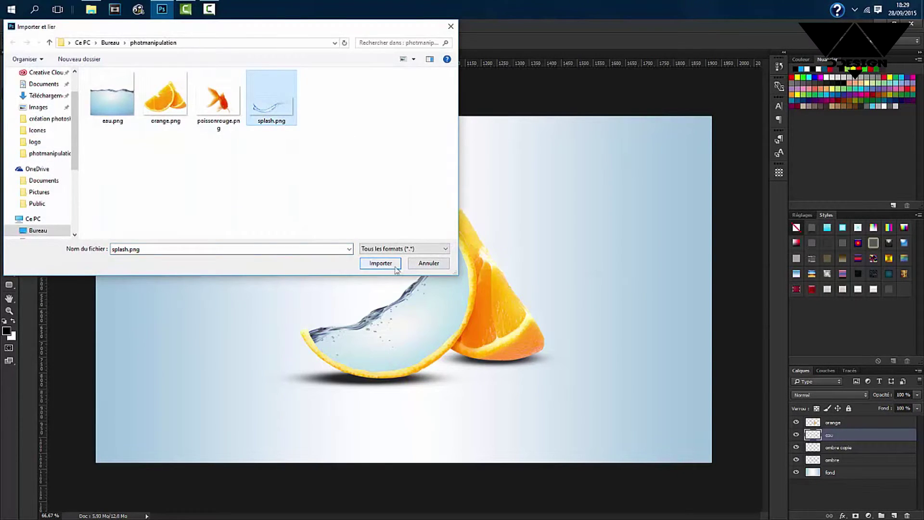
pyautogui.click(380, 263)
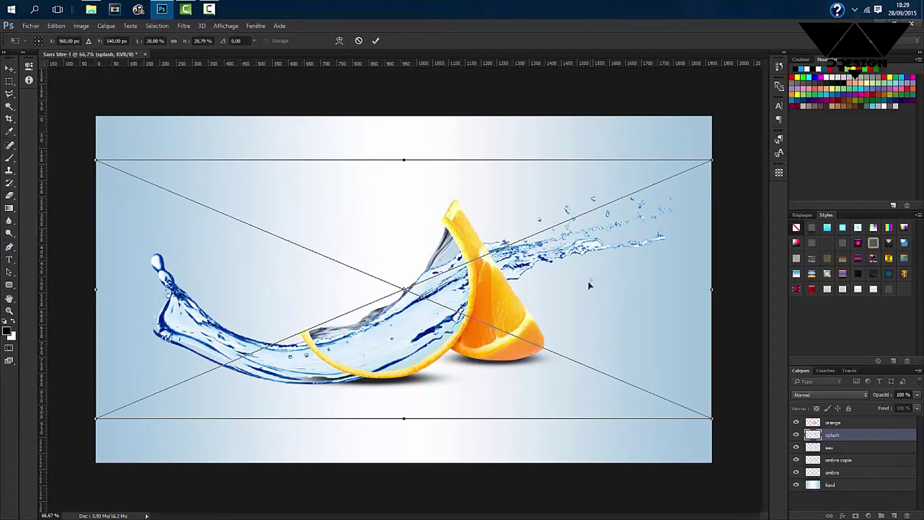
# - Flip the splash with Symétrie axe horizontal, scale it to about 12.4 %, rotate it to about 8.5° and move it over the peel's lower tip
pyautogui.rightClick(562, 303)
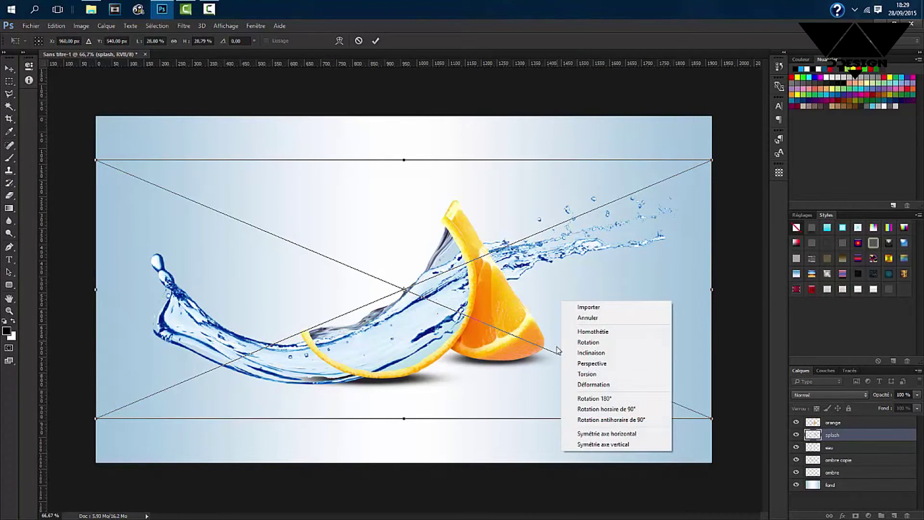
pyautogui.click(600, 434)
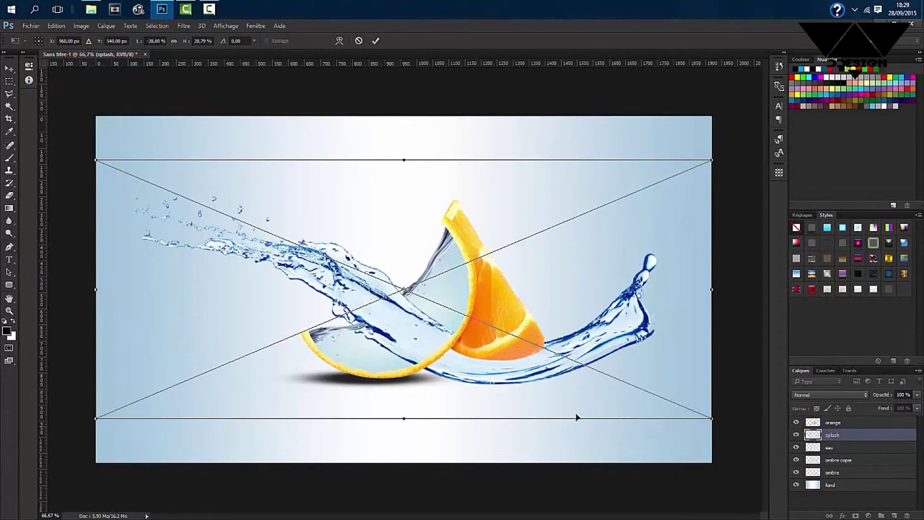
pyautogui.moveTo(713, 162); pyautogui.dragTo(429, 278)
pyautogui.moveTo(382, 353); pyautogui.dragTo(382, 303)
pyautogui.moveTo(421, 234); pyautogui.dragTo(354, 263)
pyautogui.moveTo(331, 302); pyautogui.dragTo(363, 299)
pyautogui.moveTo(411, 250); pyautogui.dragTo(425, 272)
pyautogui.moveTo(348, 341); pyautogui.dragTo(351, 325)
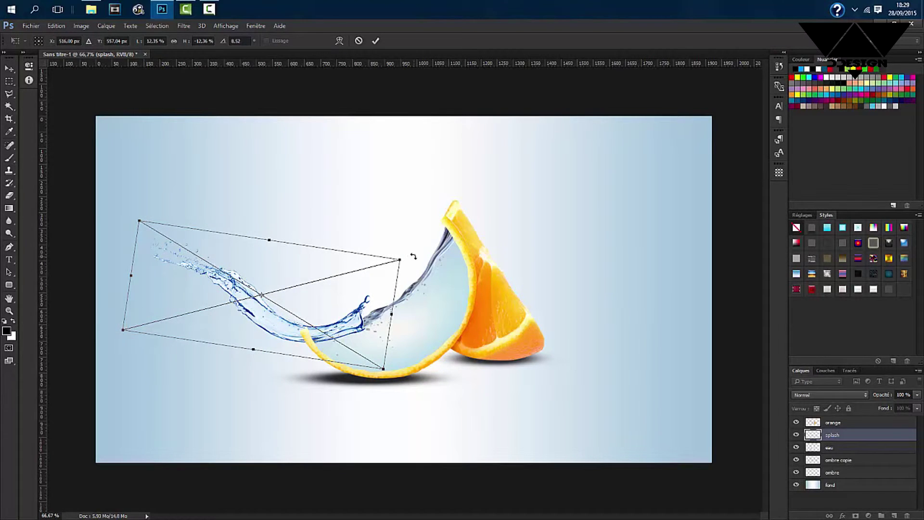
# - Reduce the splash to about 7.7 % width, rotate it to about 15.5°, align it with the water at the peel's lower tip and commit
pyautogui.moveTo(403, 258); pyautogui.dragTo(338, 282)
pyautogui.moveTo(291, 311); pyautogui.dragTo(322, 317)
pyautogui.moveTo(375, 273); pyautogui.dragTo(379, 286)
pyautogui.moveTo(333, 323); pyautogui.dragTo(362, 323)
pyautogui.moveTo(372, 285); pyautogui.dragTo(353, 288)
pyautogui.moveTo(311, 321); pyautogui.dragTo(355, 321)
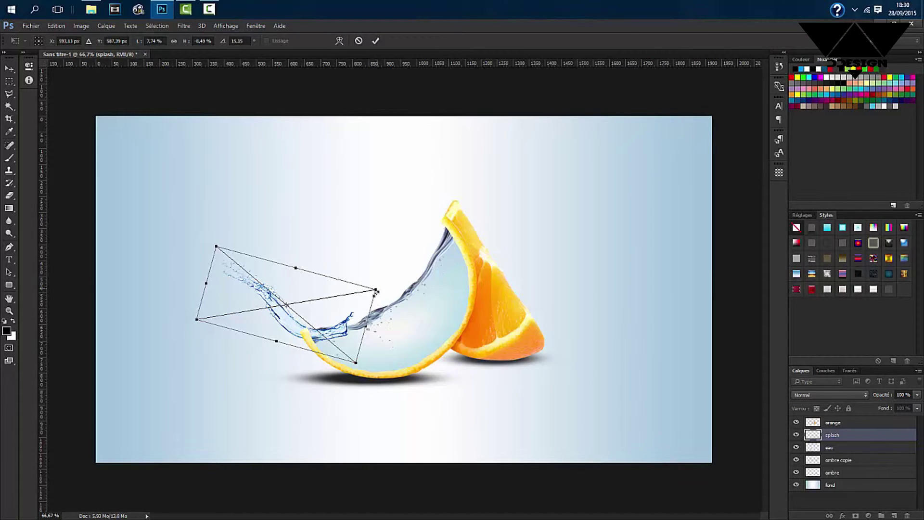
pyautogui.moveTo(387, 285); pyautogui.dragTo(389, 284)
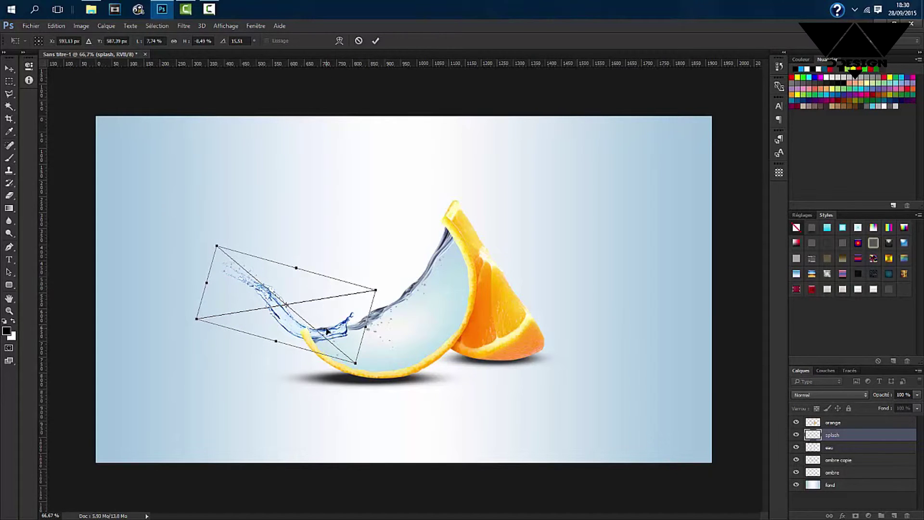
pyautogui.moveTo(327, 331); pyautogui.dragTo(325, 329)
pyautogui.press('l')
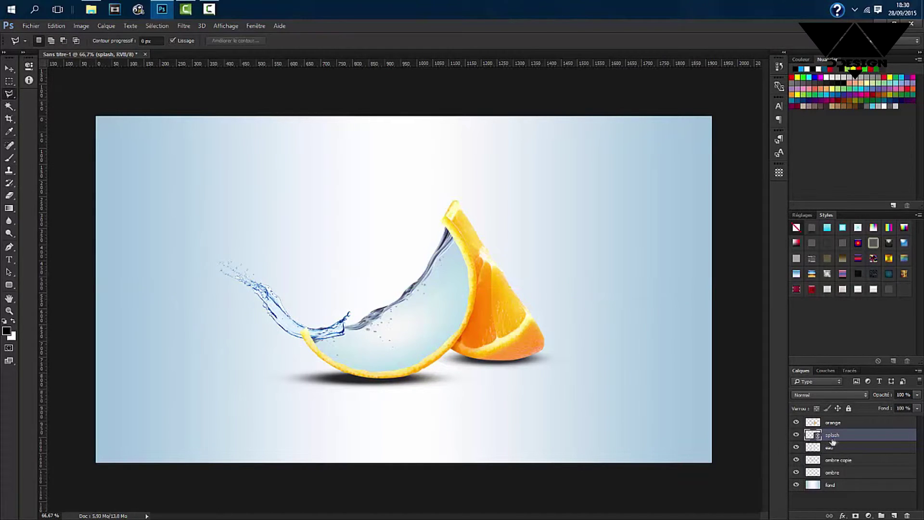
# - Move the splash layer above the orange layer
pyautogui.moveTo(837, 435); pyautogui.dragTo(835, 417)
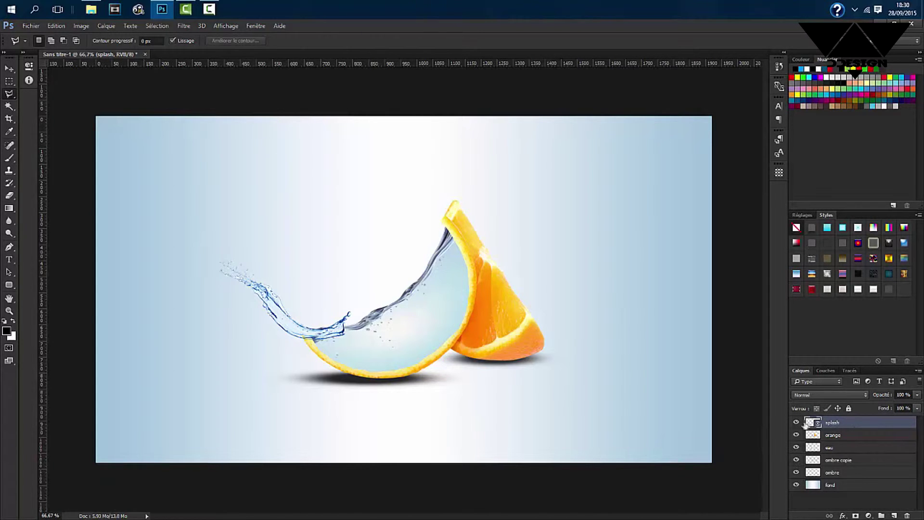
pyautogui.rightClick(844, 425)
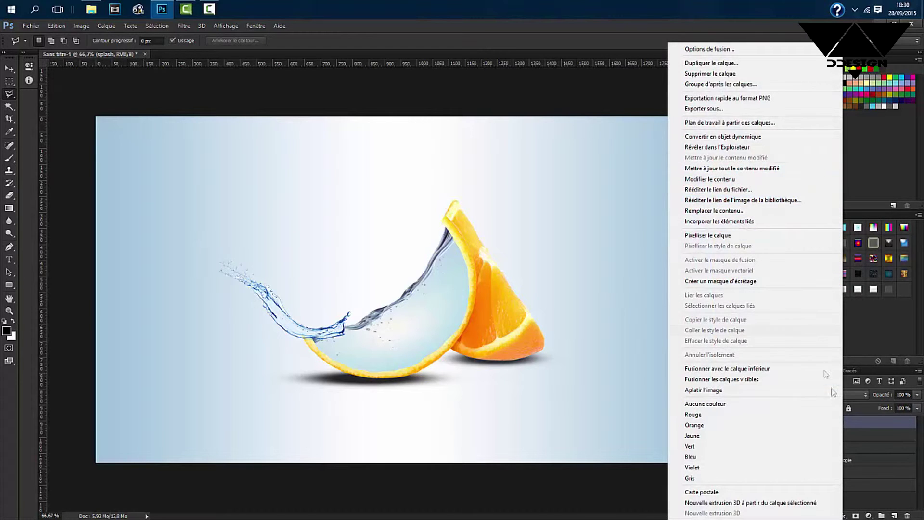
pyautogui.click(865, 414)
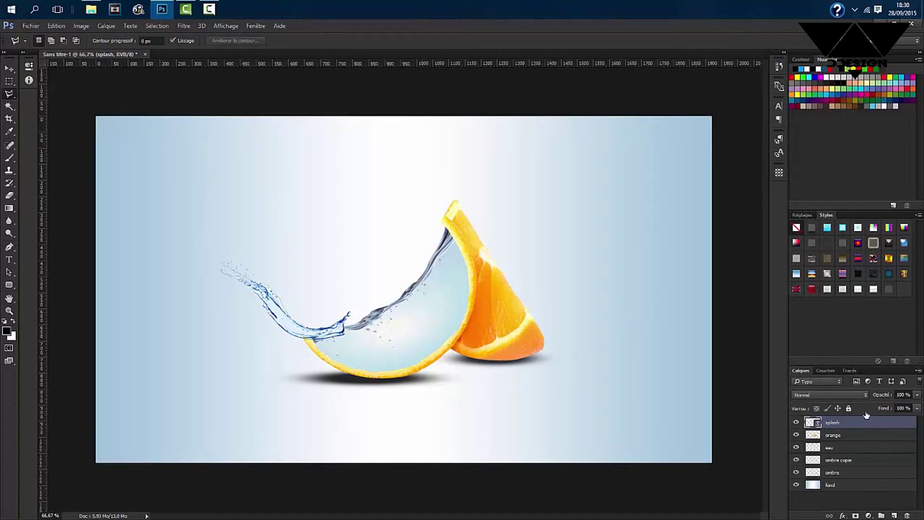
pyautogui.click(842, 516)
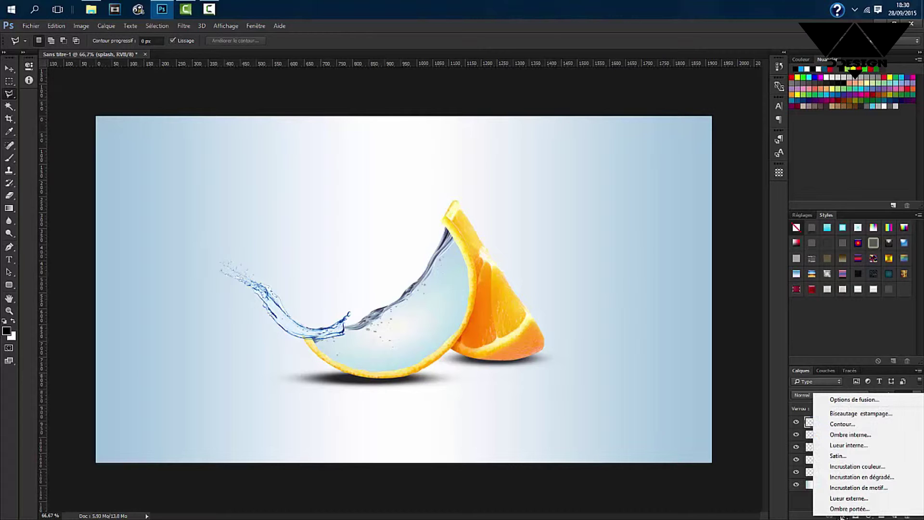
pyautogui.click(800, 506)
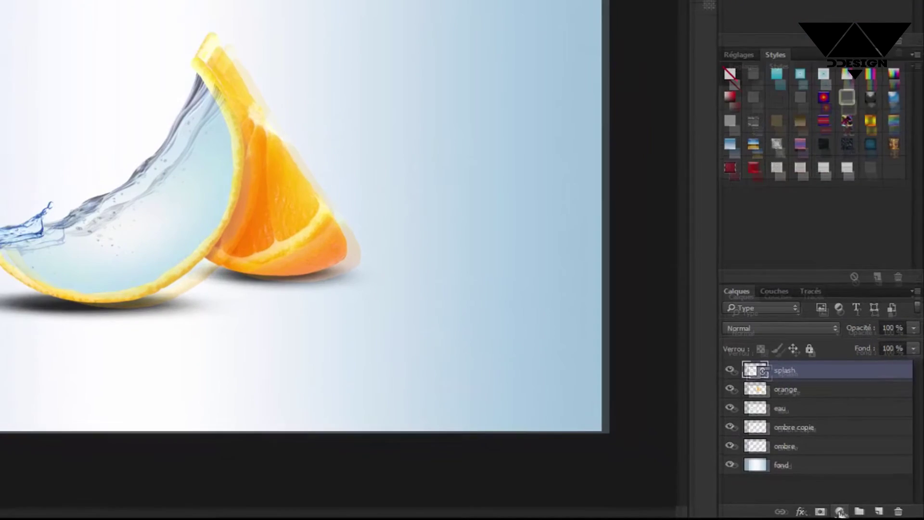
pyautogui.click(840, 512)
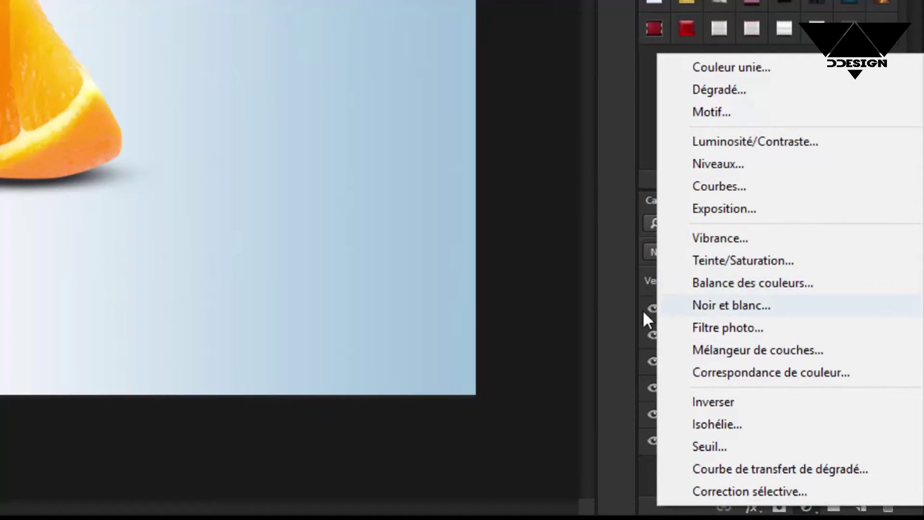
pyautogui.click(620, 326)
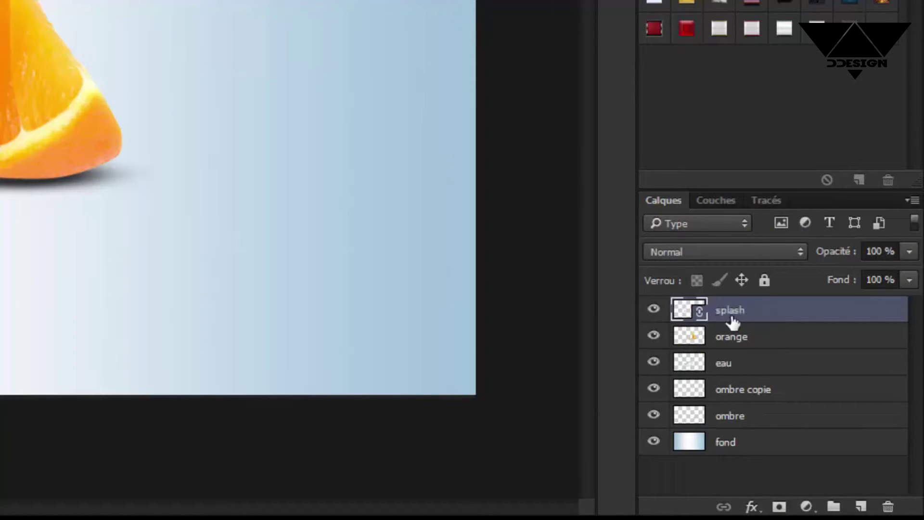
# - Try a Teinte/Saturation adjustment layer above splash with saturation at about -40, and delete it
pyautogui.click(807, 506)
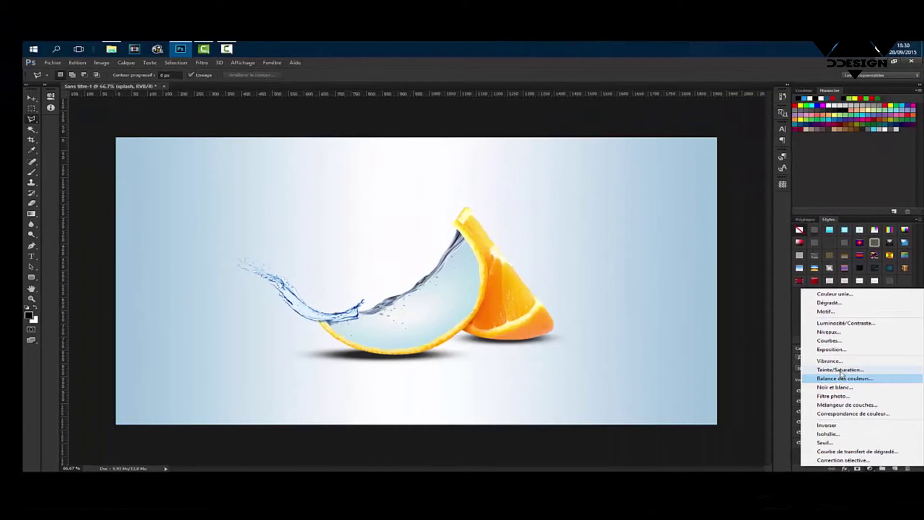
pyautogui.click(841, 370)
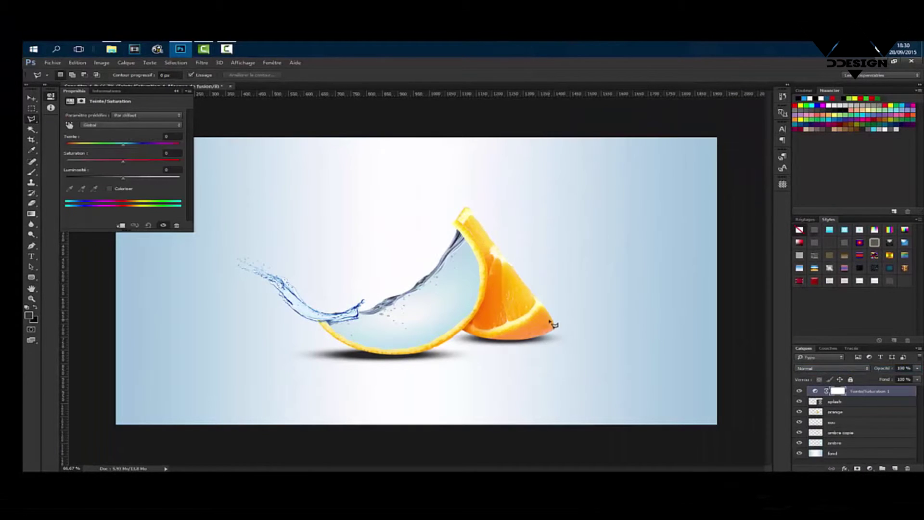
pyautogui.moveTo(137, 94); pyautogui.dragTo(595, 188)
pyautogui.moveTo(577, 263); pyautogui.dragTo(555, 264)
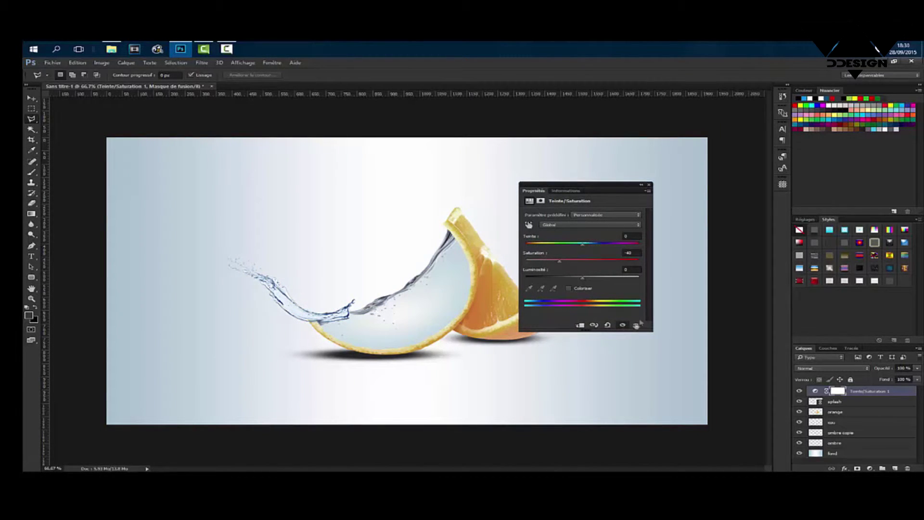
pyautogui.click(649, 186)
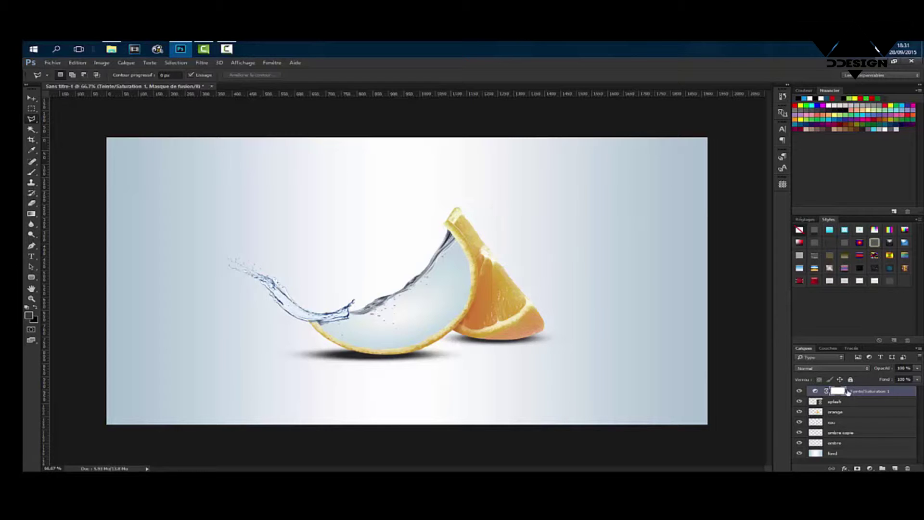
pyautogui.press('Delete')
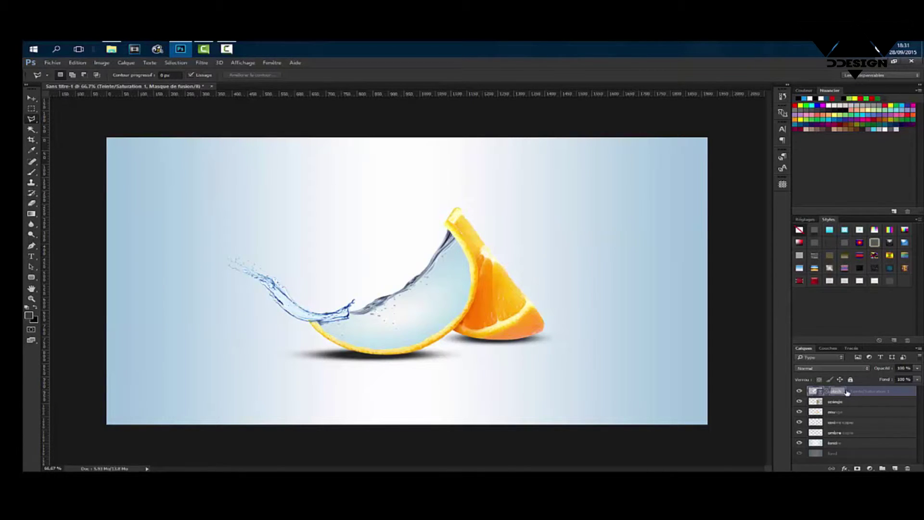
pyautogui.click(800, 392)
pyautogui.click(800, 392)
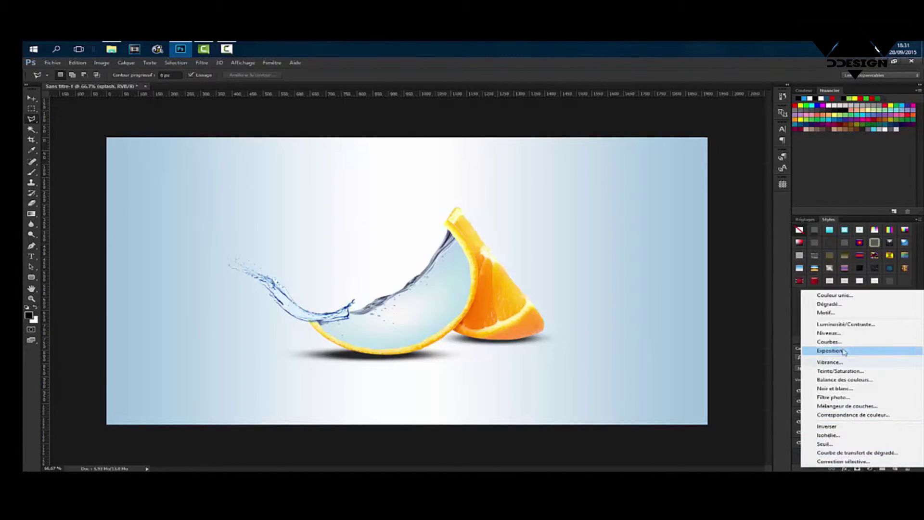
pyautogui.click(839, 324)
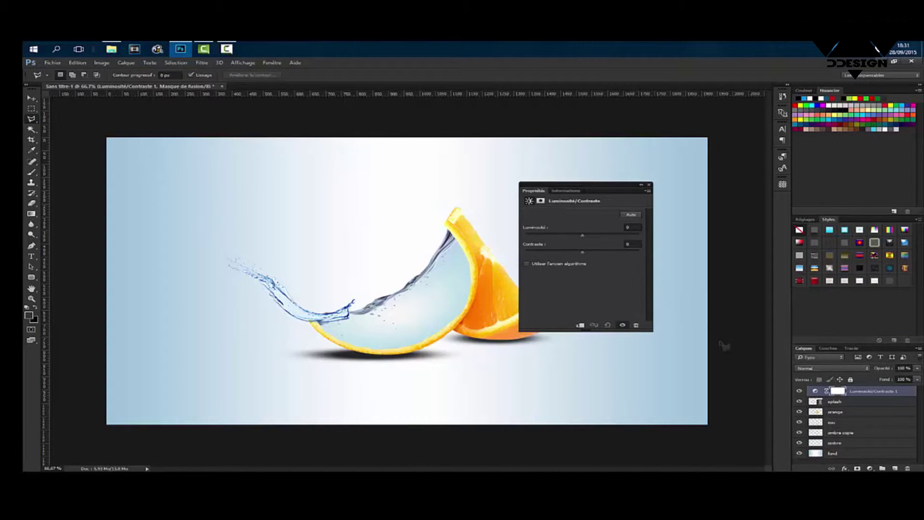
pyautogui.click(650, 185)
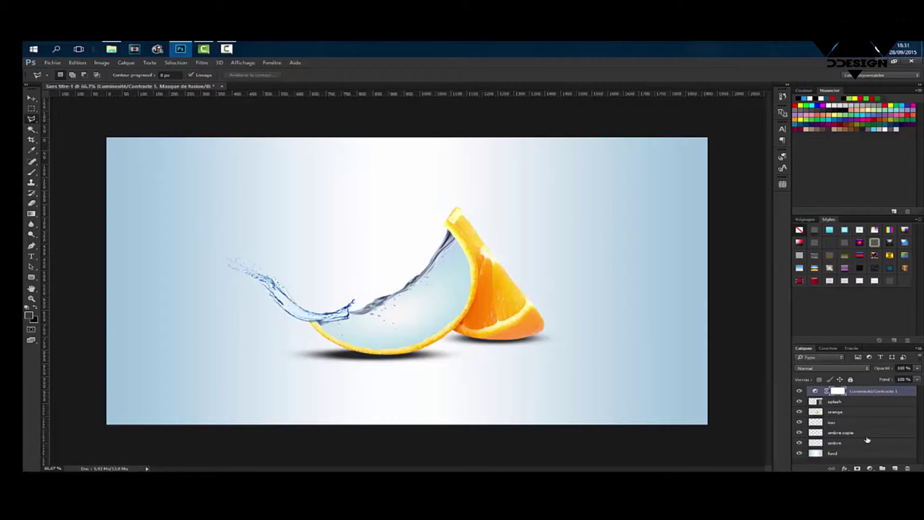
pyautogui.press('Delete')
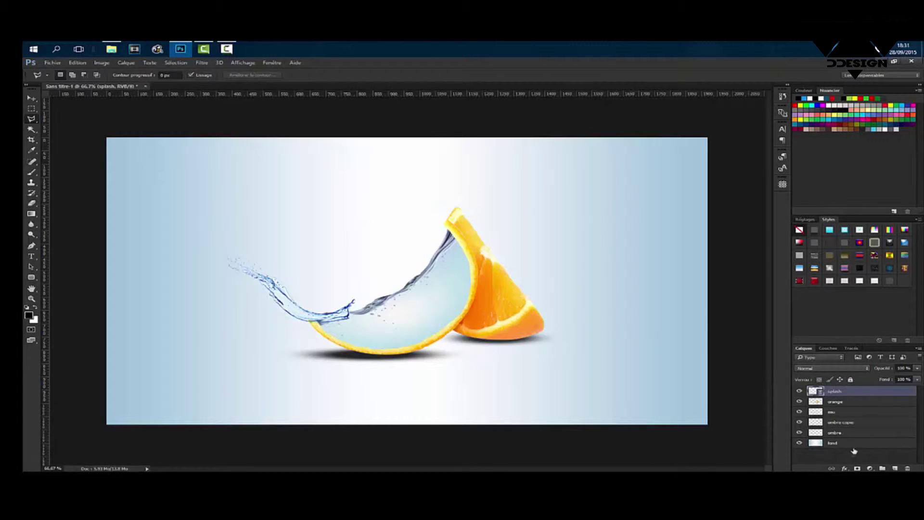
# - Try a Teinte/Saturation adjustment clipped to the splash layer with increased saturation, and delete the adjustment layer
pyautogui.click(869, 469)
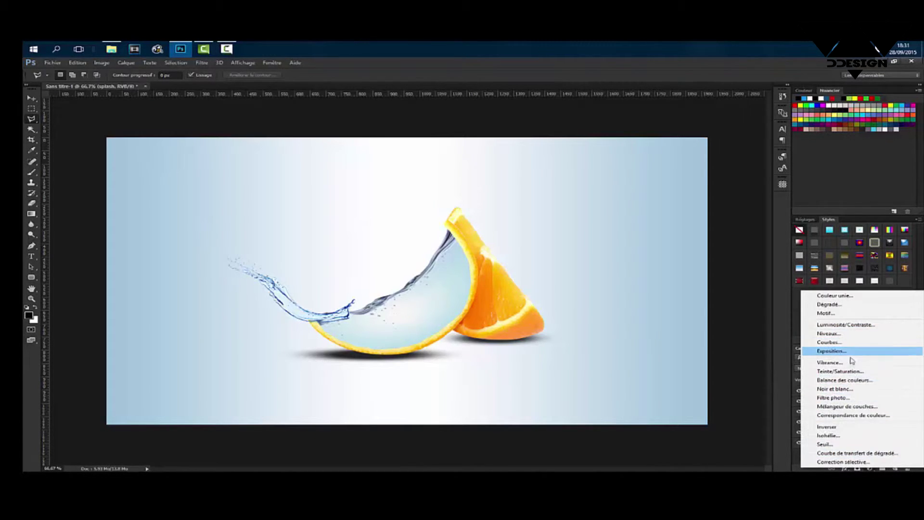
pyautogui.click(850, 373)
pyautogui.moveTo(866, 392); pyautogui.dragTo(840, 402)
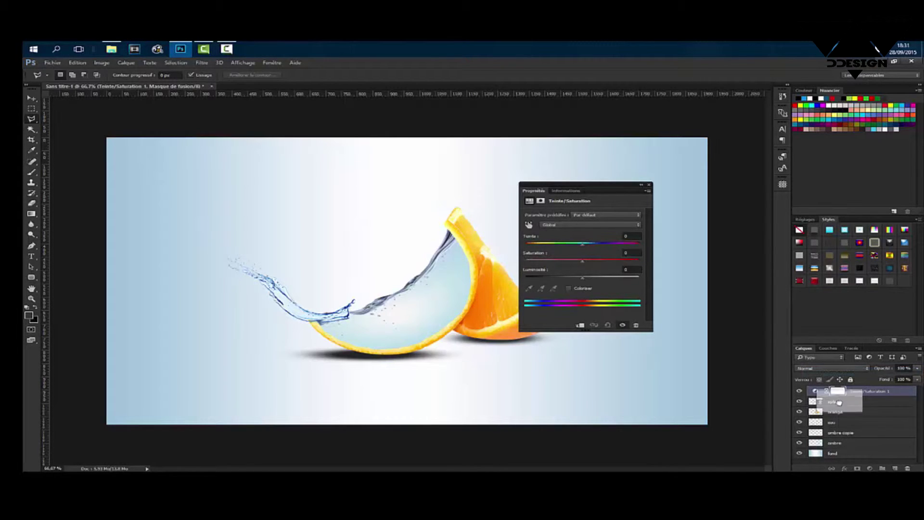
pyautogui.click(841, 402)
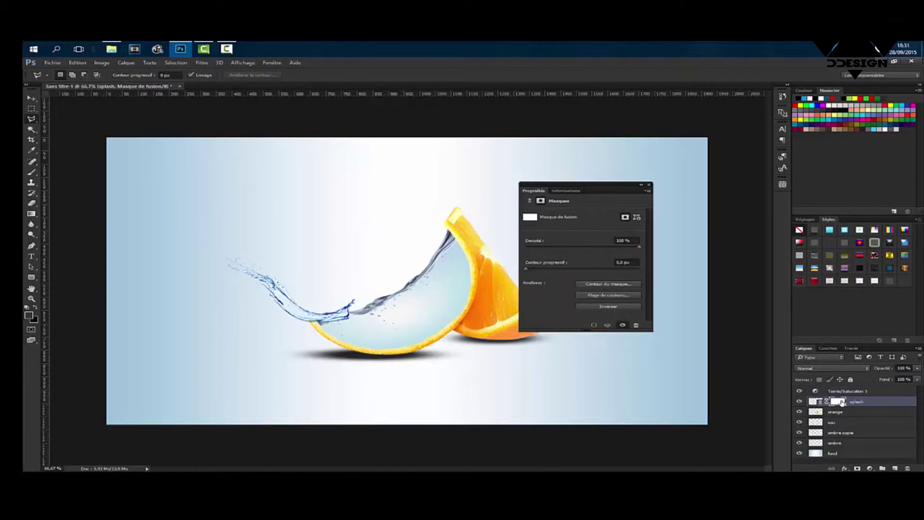
pyautogui.click(841, 392)
pyautogui.moveTo(840, 402); pyautogui.dragTo(839, 387)
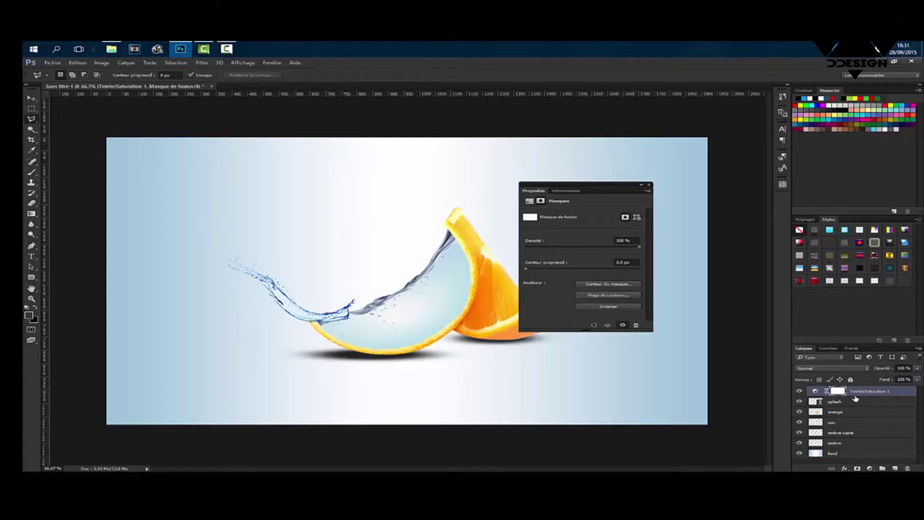
pyautogui.keyDown('alt'); pyautogui.click(857, 395); pyautogui.keyUp('alt')
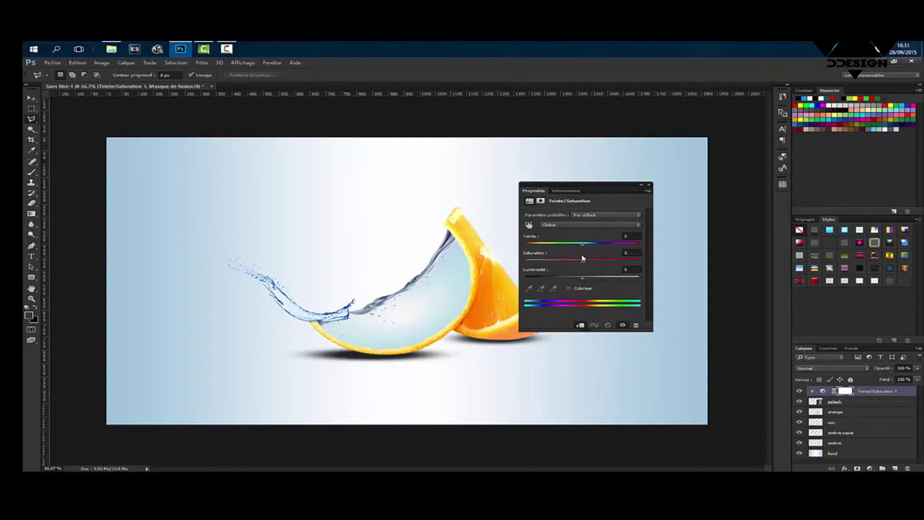
pyautogui.moveTo(581, 263); pyautogui.dragTo(615, 262)
pyautogui.click(649, 185)
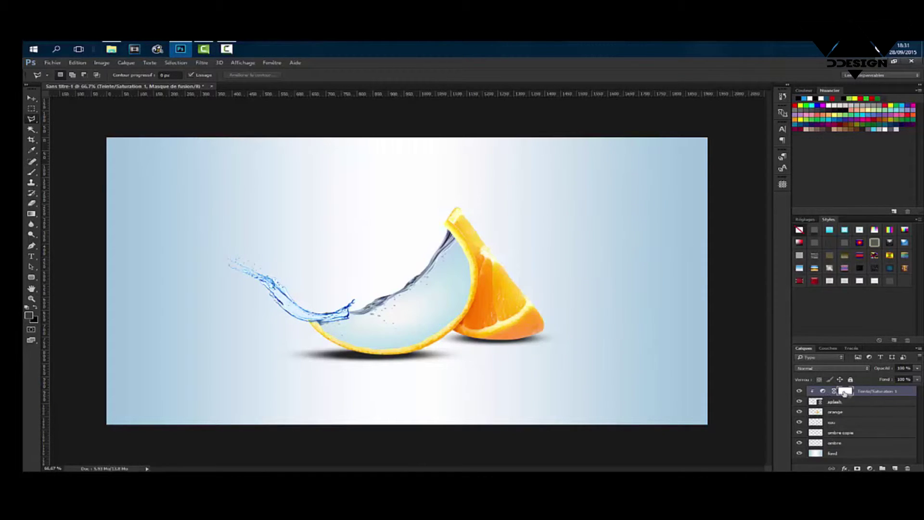
pyautogui.click(863, 394)
pyautogui.press('Delete')
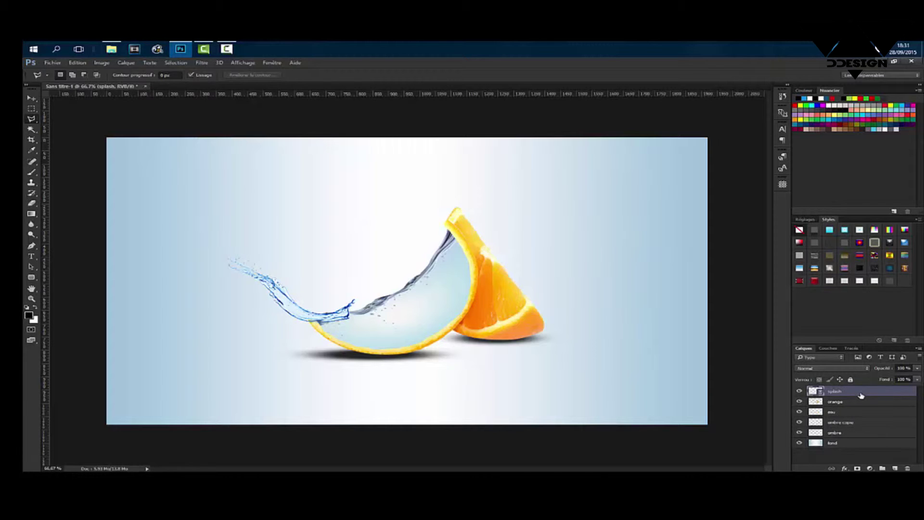
# - Add a Teinte/Saturation adjustment clipped to the splash layer and lower its saturation until the splash matches the greyish water
pyautogui.click(870, 469)
pyautogui.click(849, 374)
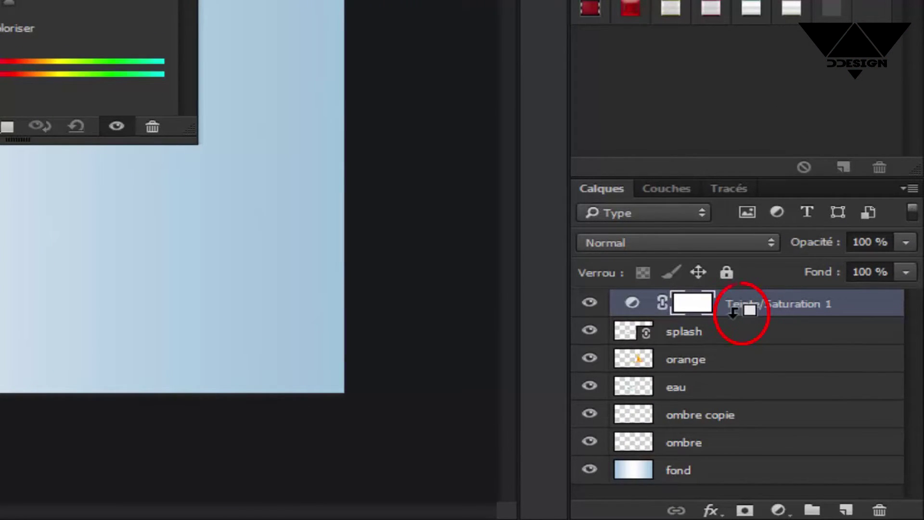
pyautogui.keyDown('alt'); pyautogui.click(733, 312); pyautogui.keyUp('alt')
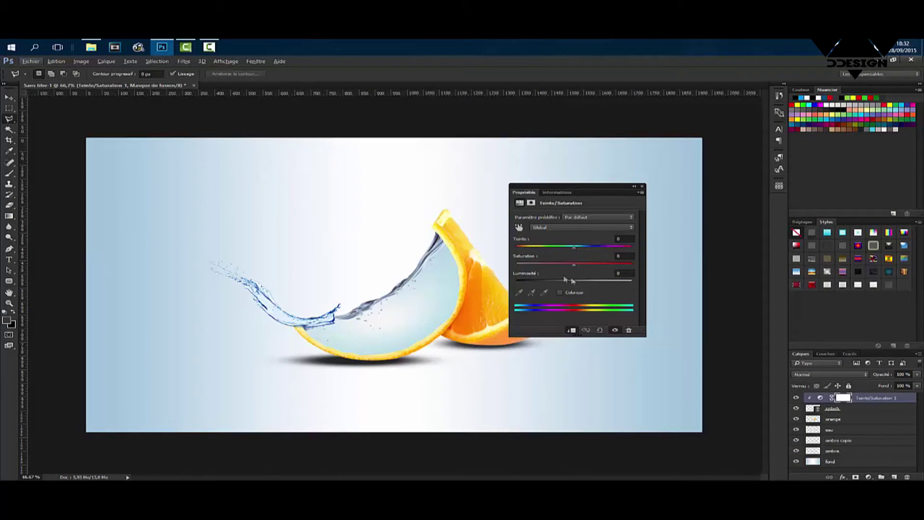
pyautogui.moveTo(573, 268); pyautogui.dragTo(555, 266)
pyautogui.click(642, 187)
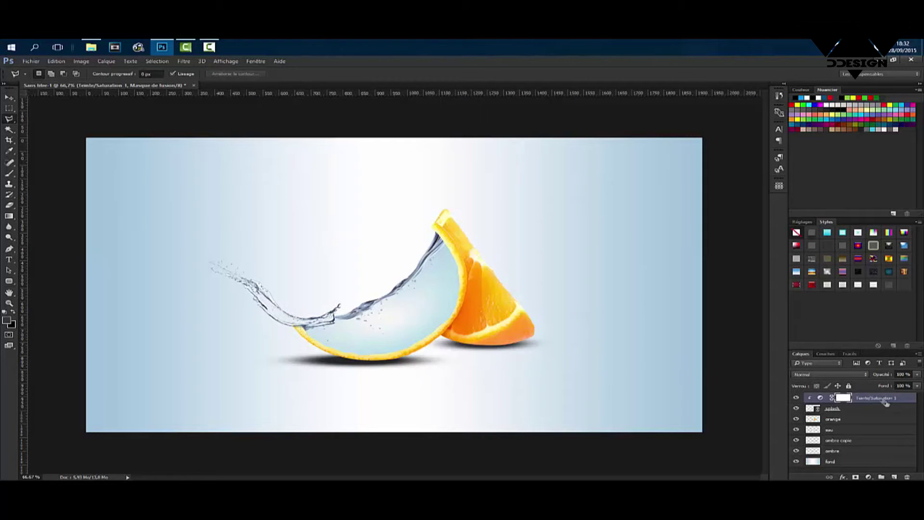
# - Rasterize the splash layer's smart object so it can be edited with the Eraser
pyautogui.click(863, 401)
pyautogui.click(847, 409)
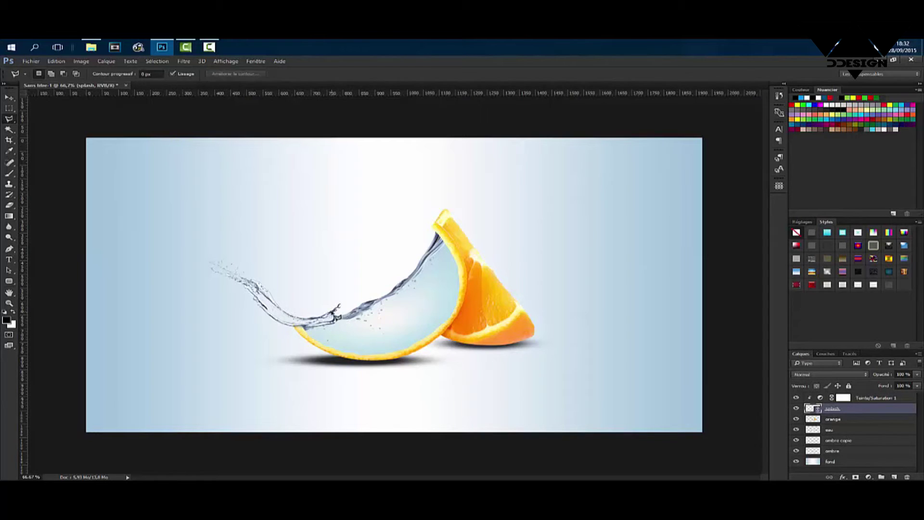
pyautogui.press('e')
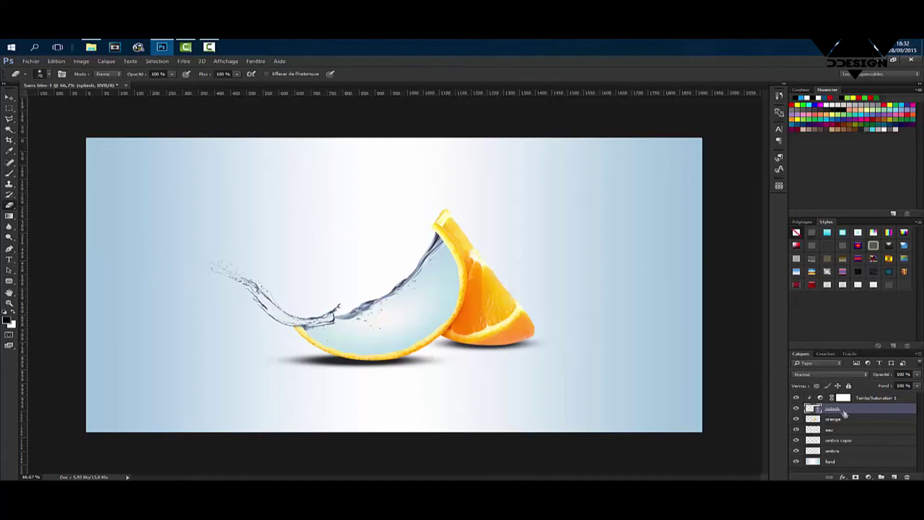
pyautogui.click(325, 324)
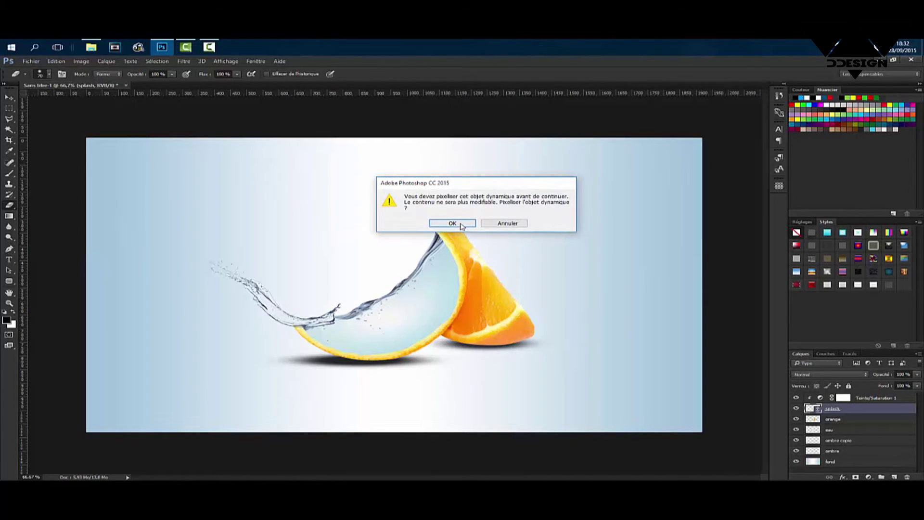
pyautogui.click(445, 224)
# - Erase the splash's raised droplet and hard inner end with a small eraser to blend it into the peel's water surface
pyautogui.moveTo(351, 313); pyautogui.dragTo(341, 312)
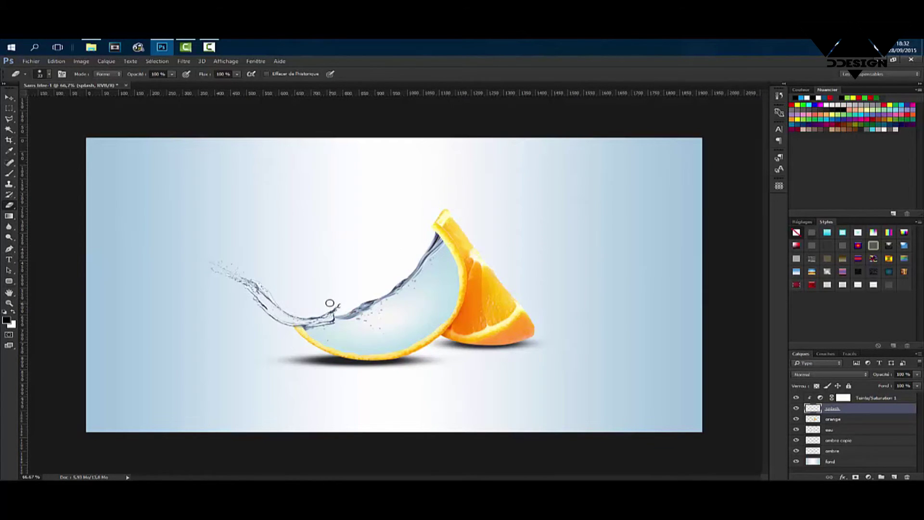
pyautogui.hotkey('ctrl', '+')
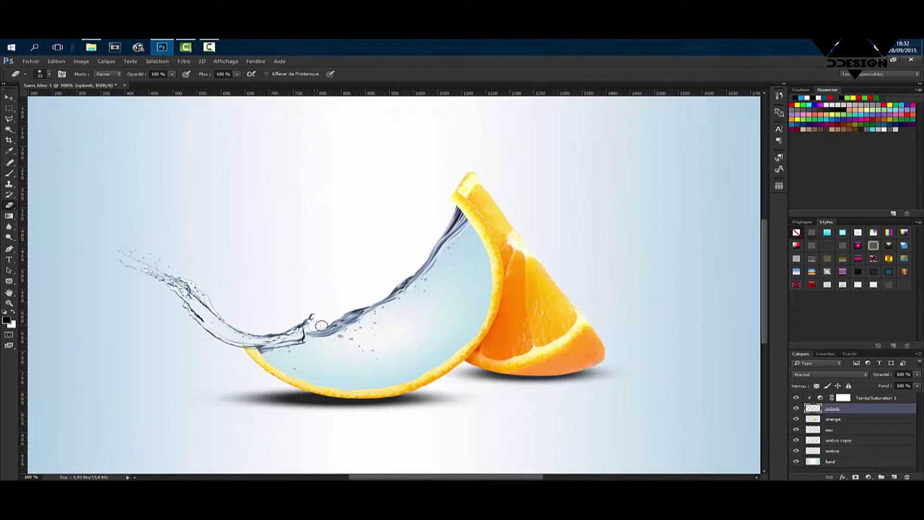
pyautogui.moveTo(311, 322)
pyautogui.mouseDown()
pyautogui.moveTo(302, 331)
pyautogui.moveTo(314, 319)
pyautogui.mouseUp()
pyautogui.moveTo(318, 340); pyautogui.dragTo(301, 333)
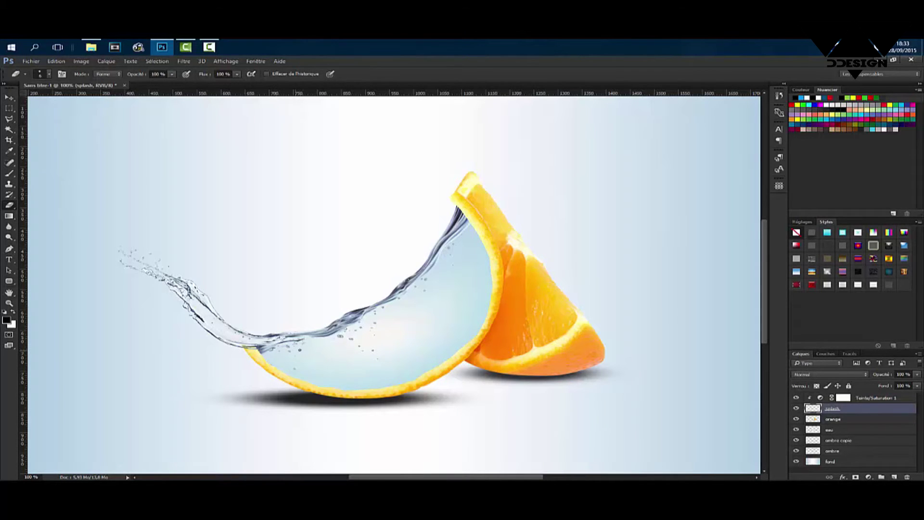
pyautogui.hotkey('ctrl', '-')
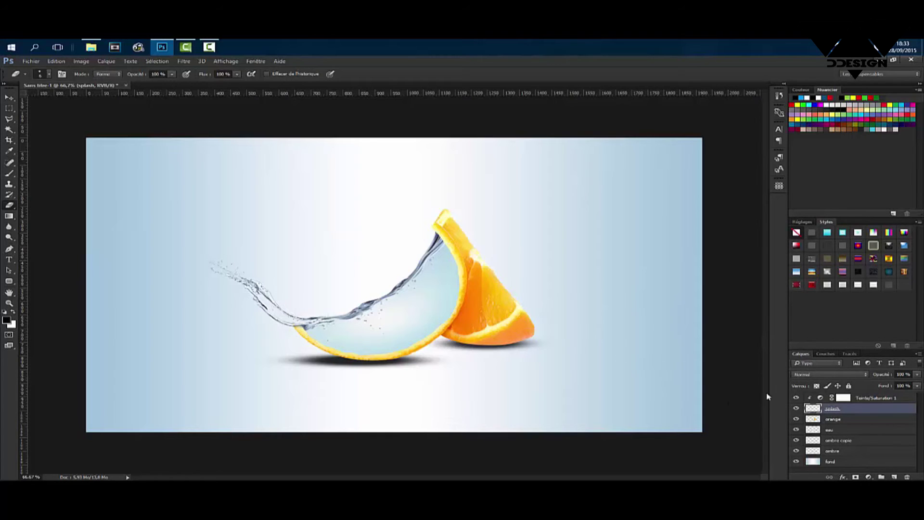
# - Place poissonrouge.png from the photmanipulation folder as a linked image above the Teinte/Saturation layer and commit it
pyautogui.click(867, 400)
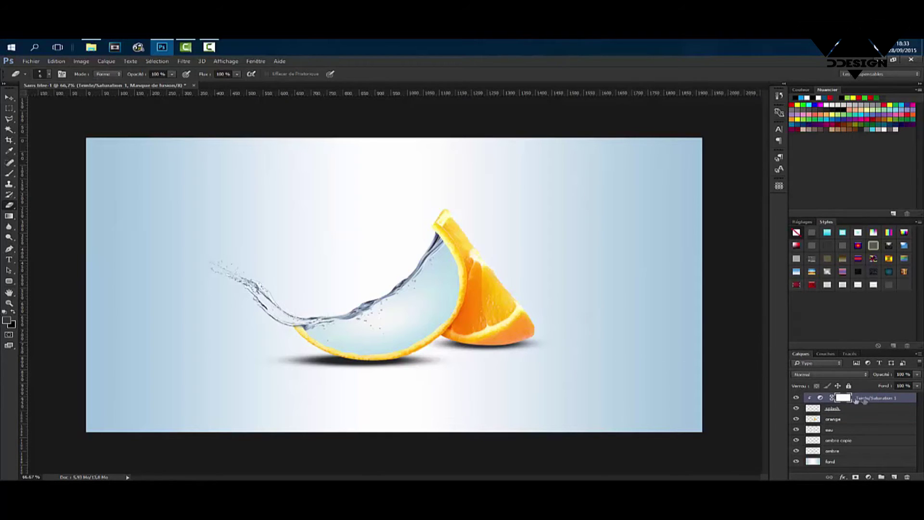
pyautogui.click(31, 61)
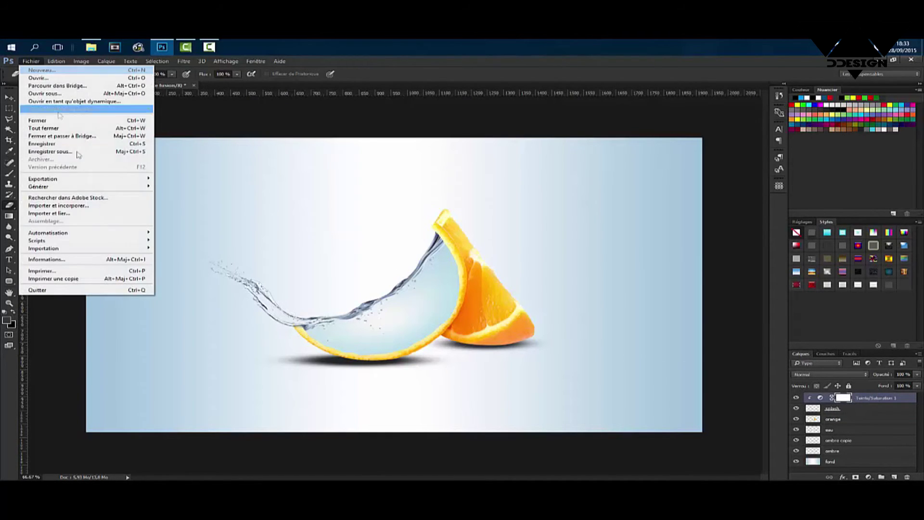
pyautogui.click(76, 214)
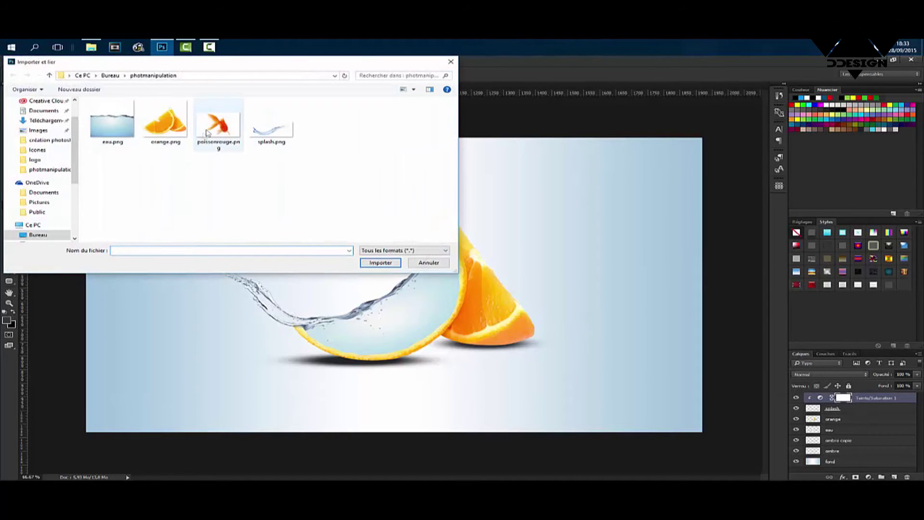
pyautogui.click(208, 128)
pyautogui.click(380, 263)
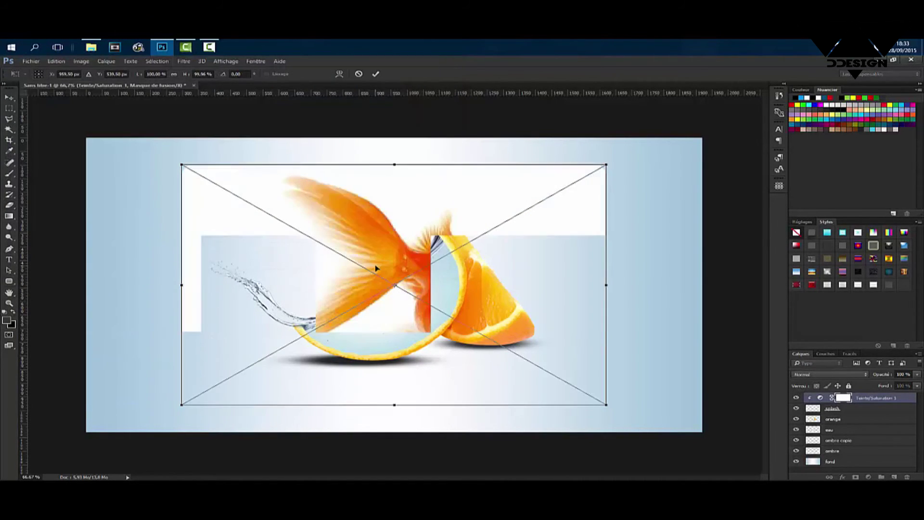
pyautogui.press('e')
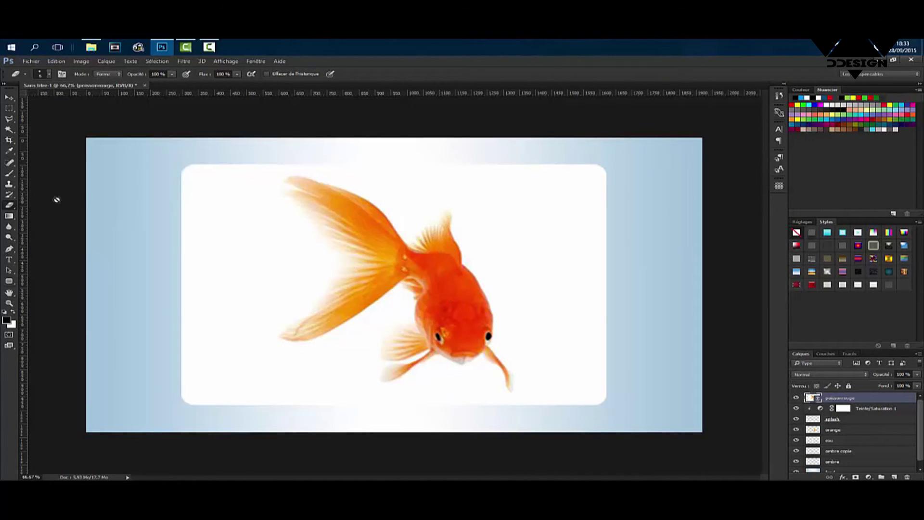
# - Rasterize the placed goldfish layer and delete its white background with a Magic Wand selection
pyautogui.click(9, 130)
pyautogui.click(532, 211)
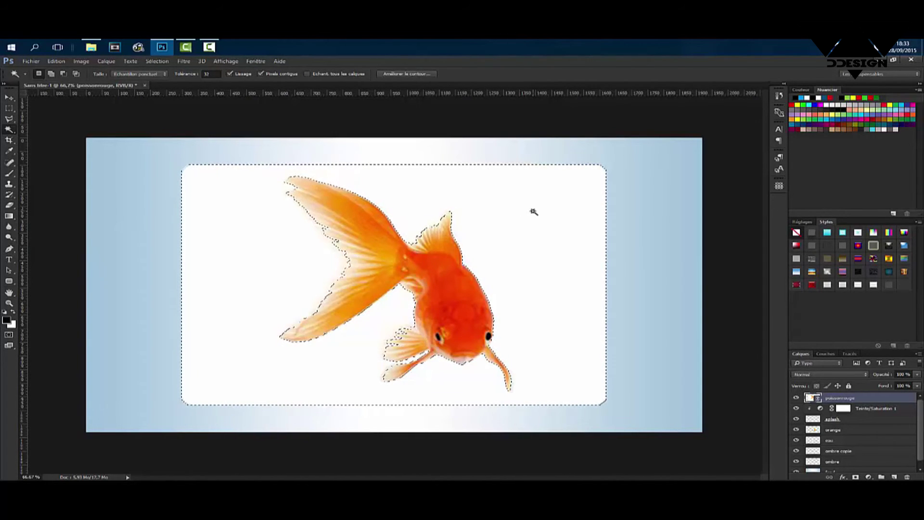
pyautogui.press('Delete')
pyautogui.click(463, 217)
pyautogui.rightClick(842, 398)
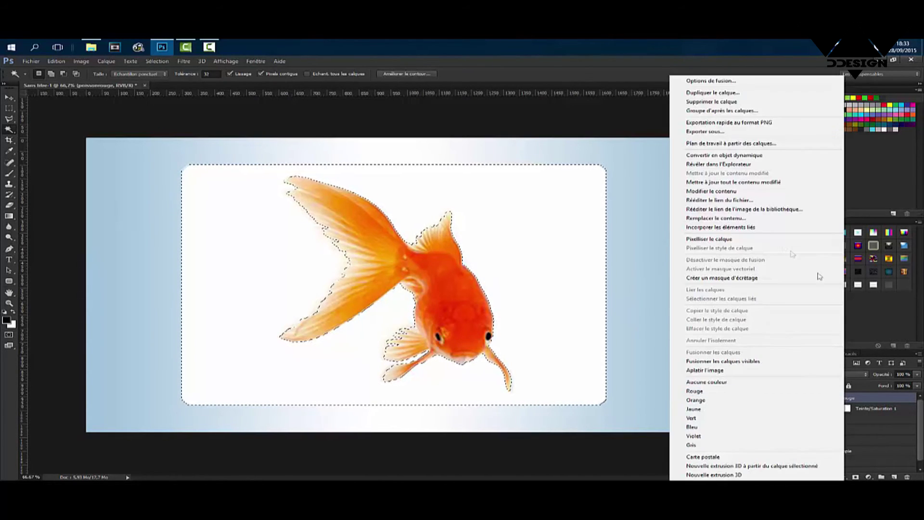
pyautogui.click(717, 239)
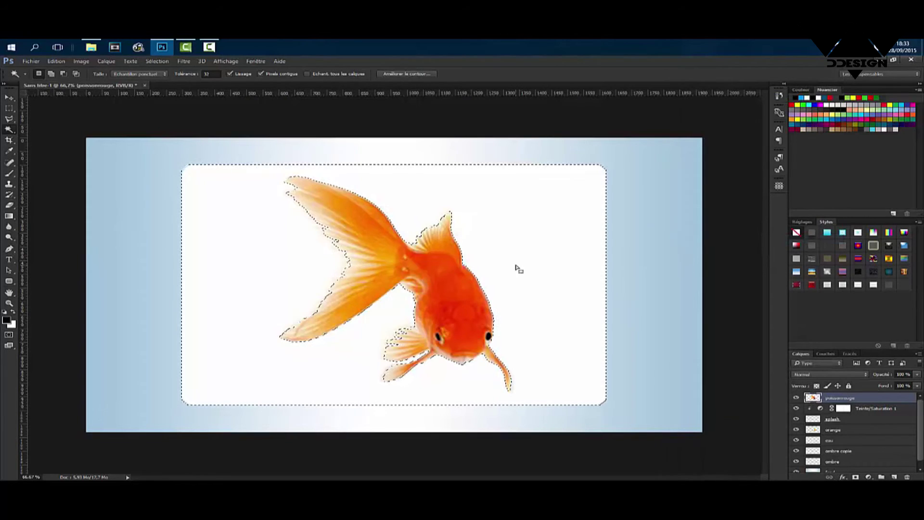
pyautogui.press('Delete')
pyautogui.hotkey('ctrl', 'd')
# - Try to fit the goldfish into the peel's water at about 16.6% scale, testing and undoing a 90° clockwise rotation
pyautogui.hotkey('ctrl', 't')
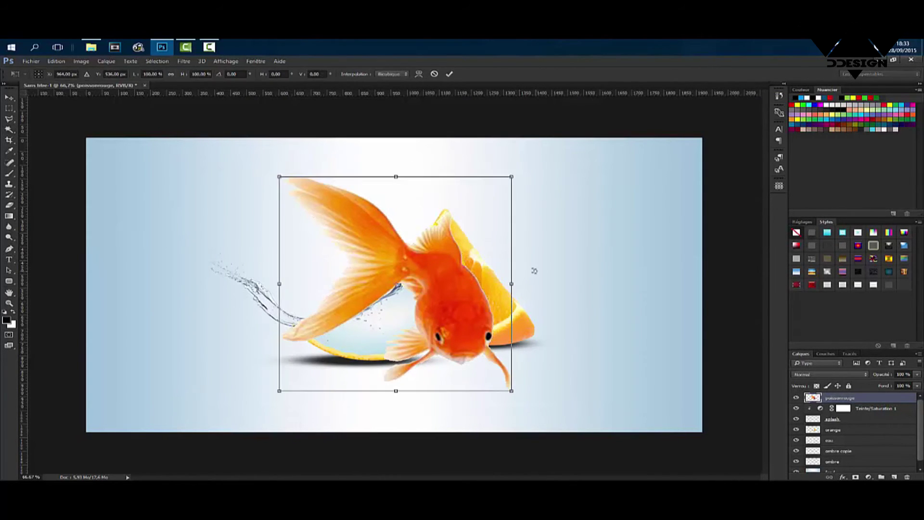
pyautogui.moveTo(513, 176); pyautogui.dragTo(407, 323)
pyautogui.rightClick(408, 323)
pyautogui.click(463, 412)
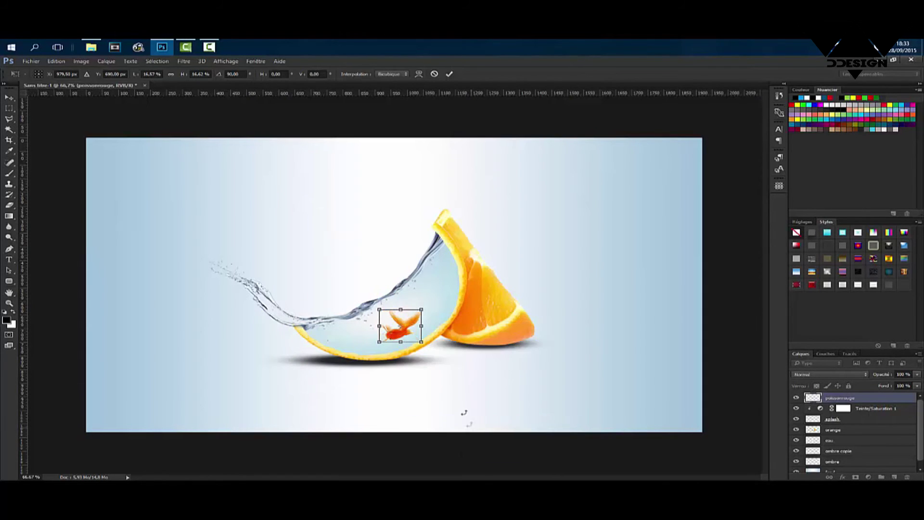
pyautogui.hotkey('ctrl', 'z')
pyautogui.rightClick(407, 320)
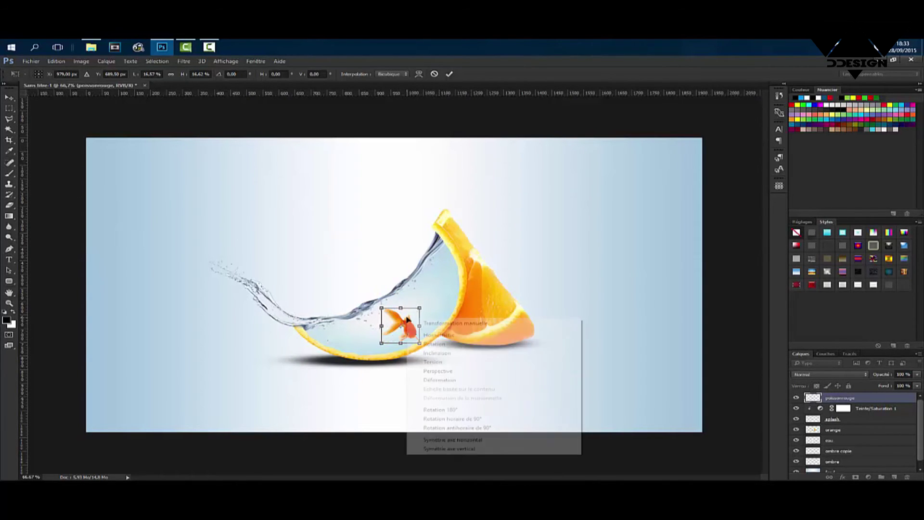
pyautogui.click(840, 399)
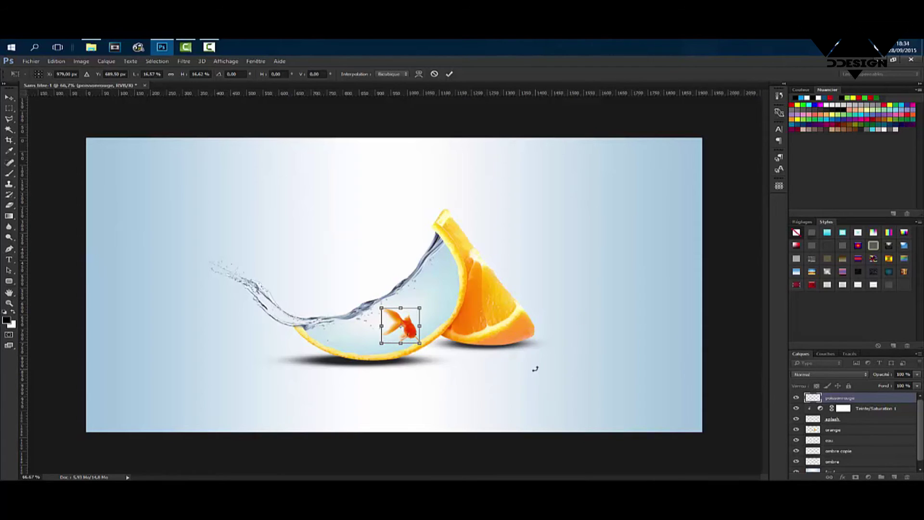
pyautogui.moveTo(408, 318); pyautogui.dragTo(409, 315)
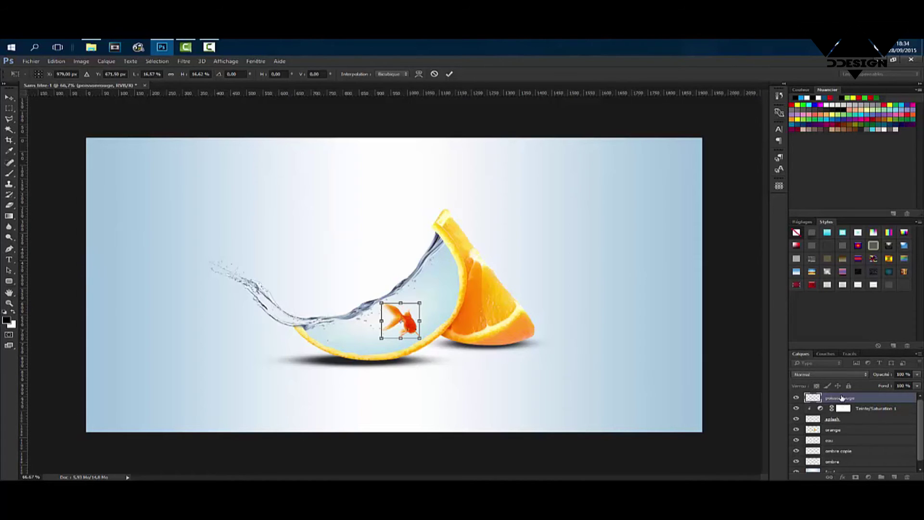
pyautogui.press('Return')
# - Delete the shrunken goldfish layer and place poissonrouge.png again as a linked image above the Teinte/Saturation layer
pyautogui.press('Delete')
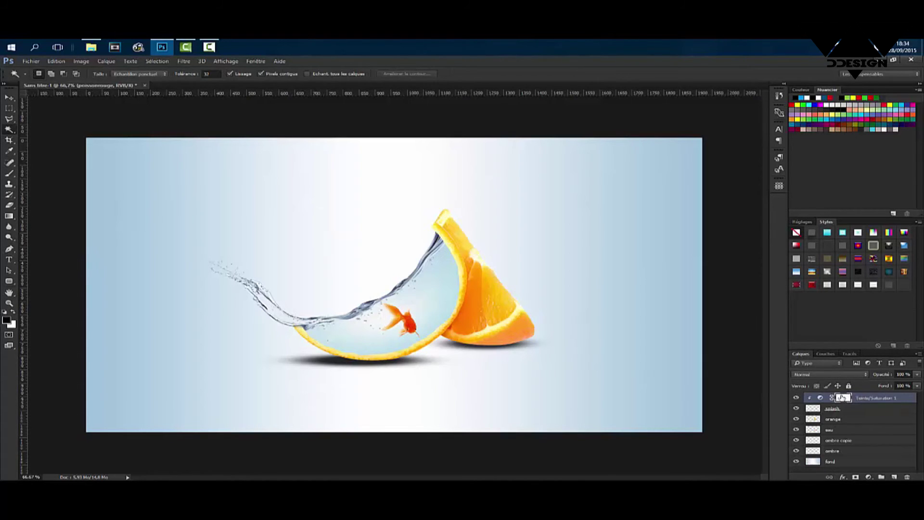
pyautogui.click(30, 62)
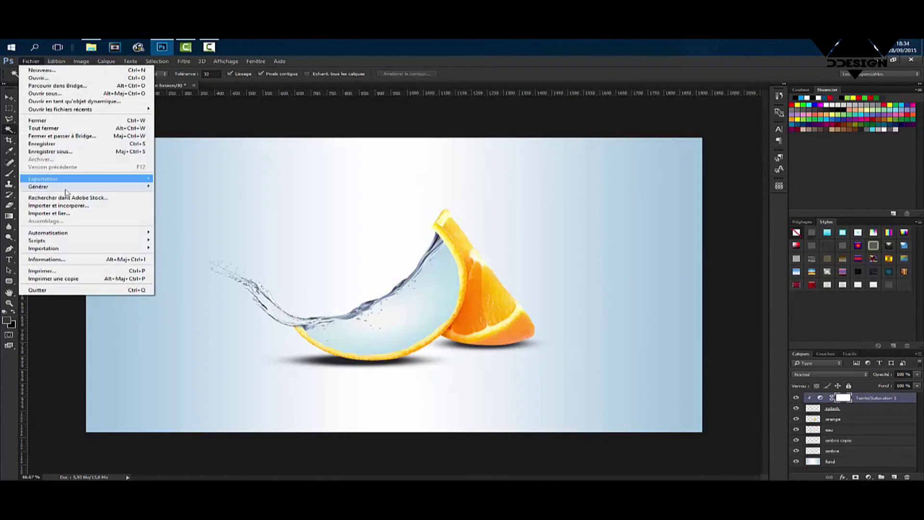
pyautogui.click(67, 213)
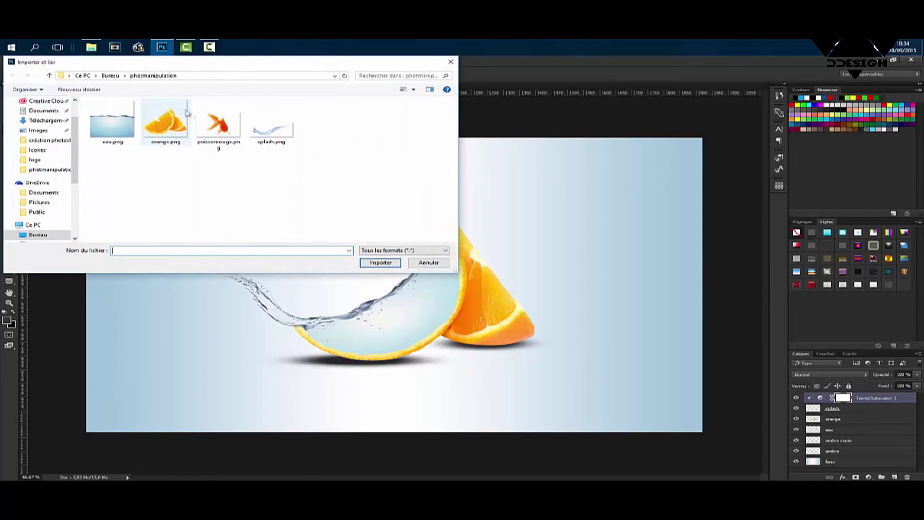
pyautogui.click(217, 124)
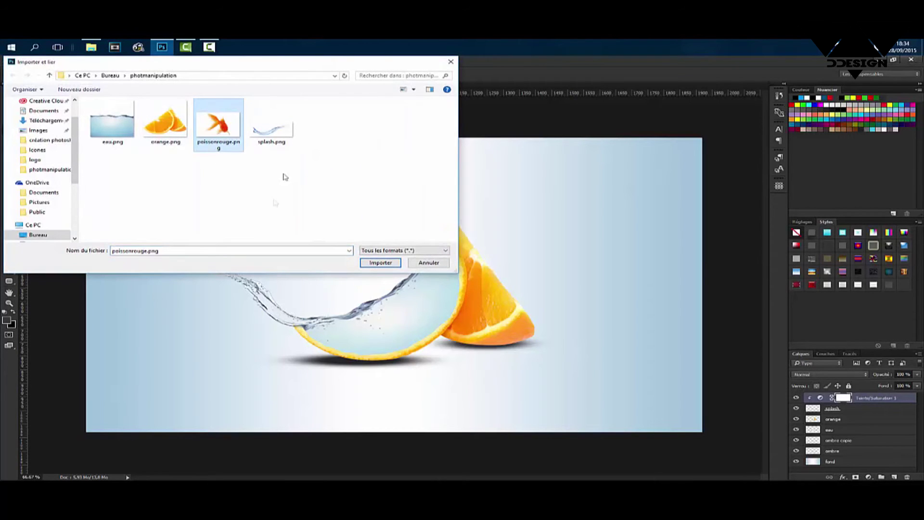
pyautogui.click(380, 263)
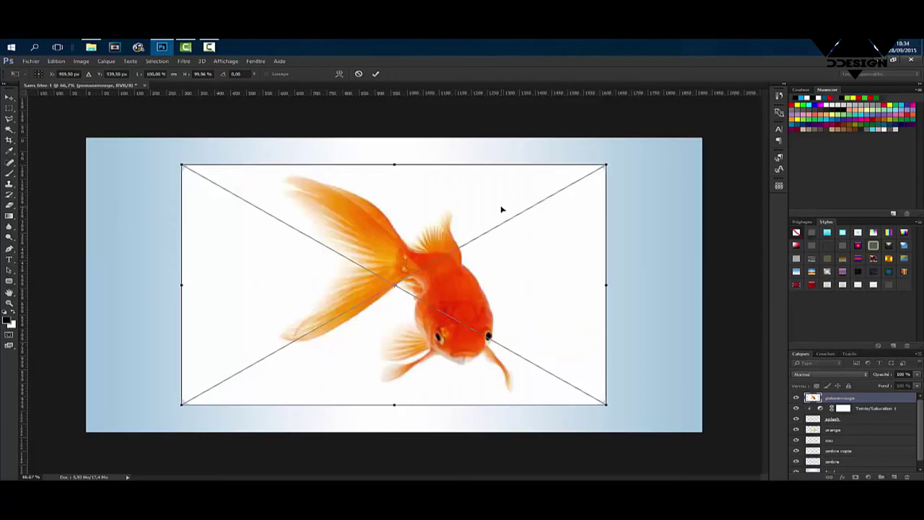
pyautogui.press('Return')
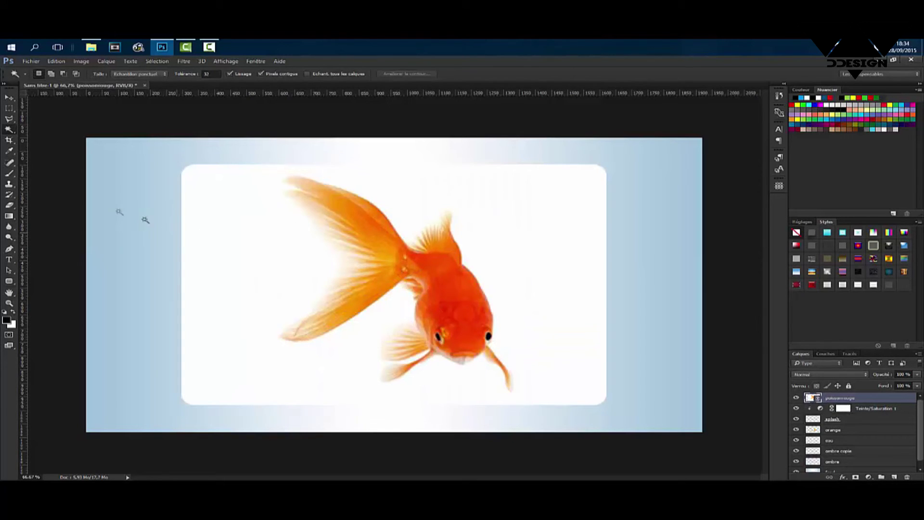
# - Select the white area around the goldfish with the Magic Wand, rasterize the layer, delete that area and deselect
pyautogui.click(8, 130)
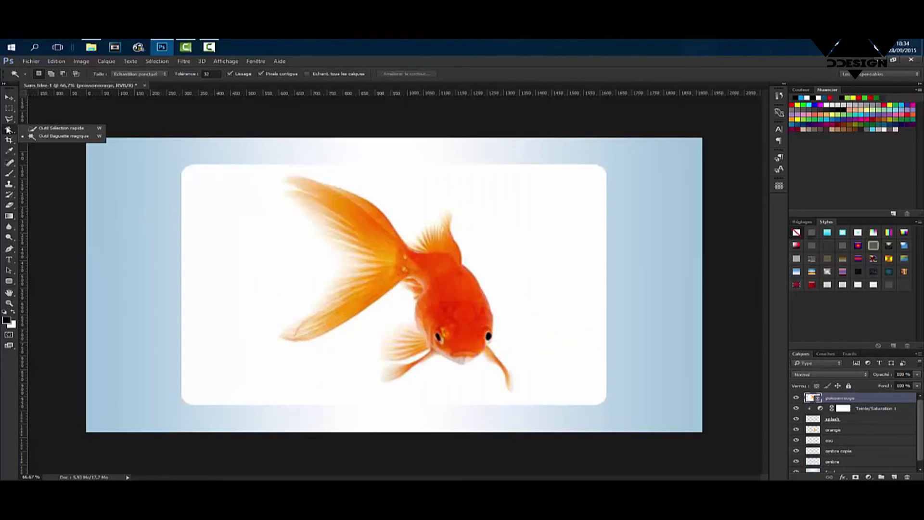
pyautogui.click(68, 137)
pyautogui.click(232, 253)
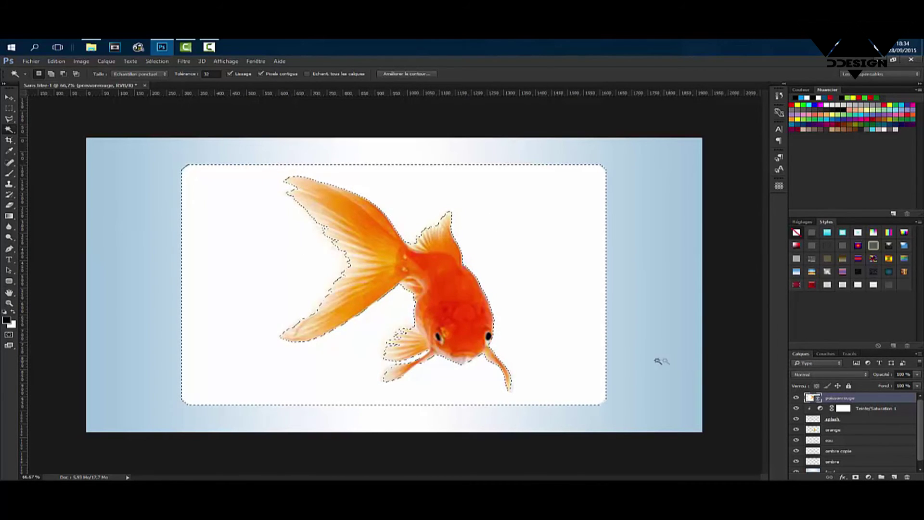
pyautogui.rightClick(834, 400)
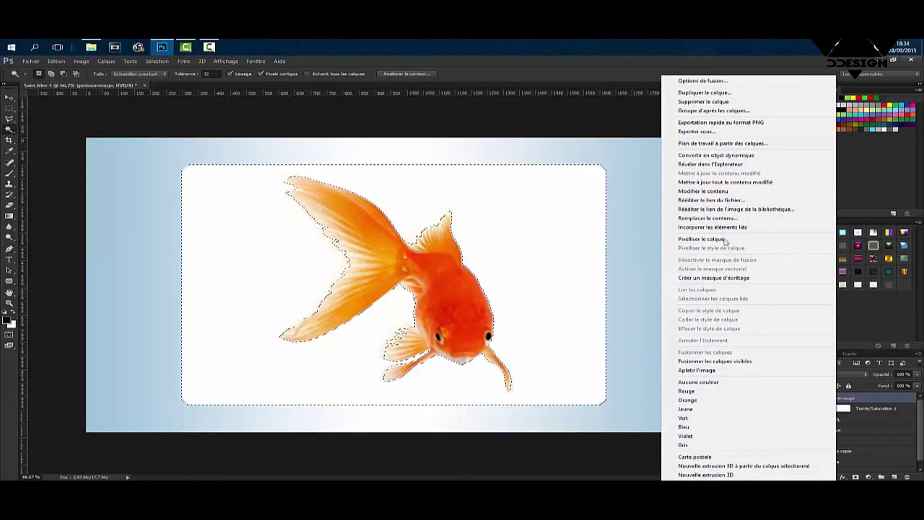
pyautogui.click(717, 239)
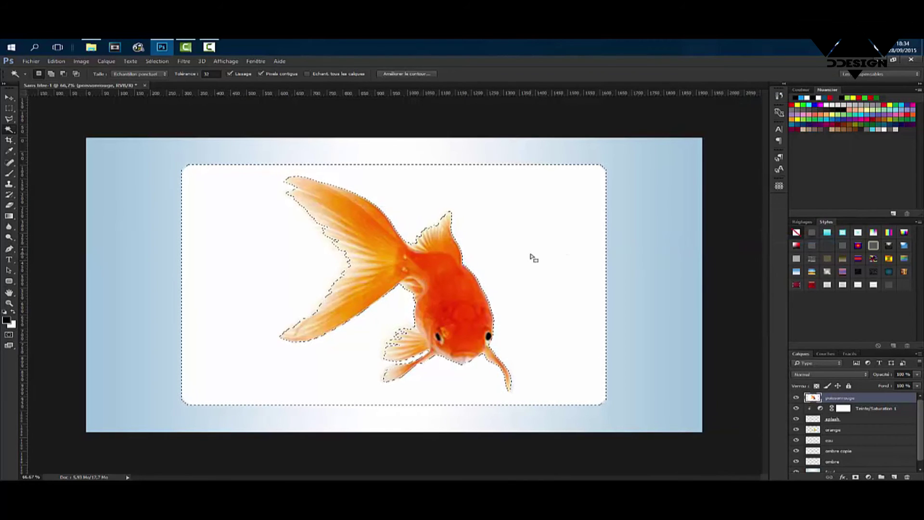
pyautogui.press('Delete')
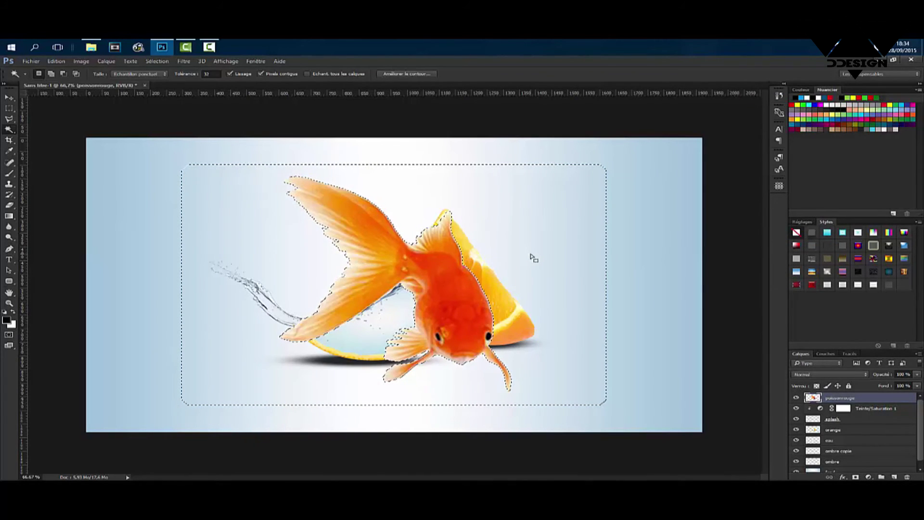
pyautogui.hotkey('ctrl', 'd')
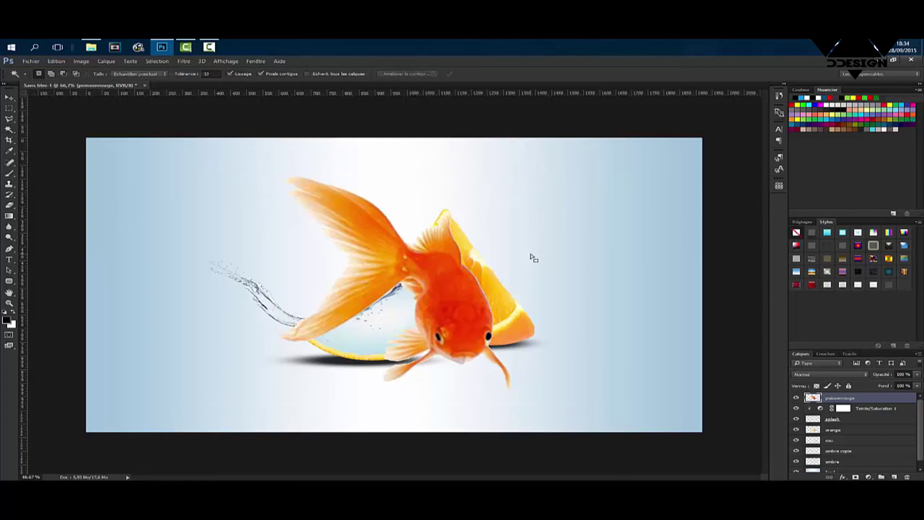
# - Scale the goldfish proportionally to about 15.6% inside the peel's water and flip it horizontally
pyautogui.hotkey('ctrl', 't')
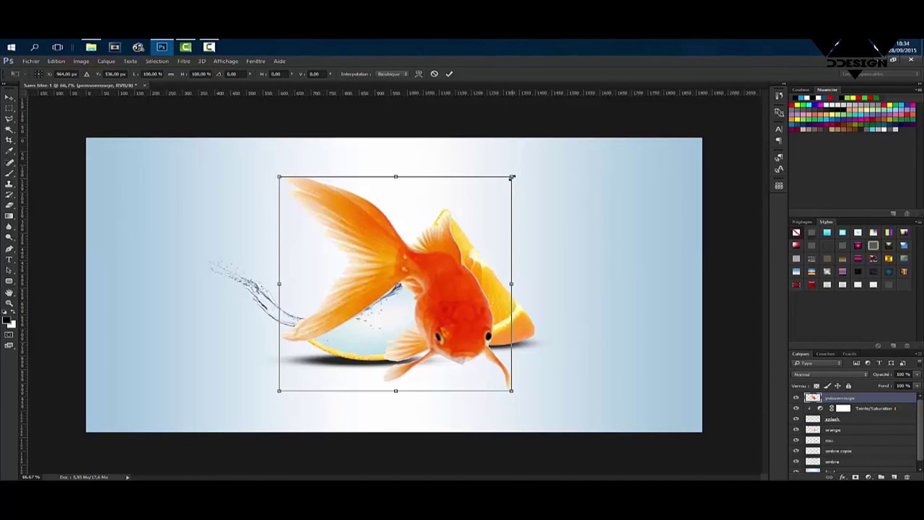
pyautogui.moveTo(513, 177); pyautogui.dragTo(416, 307)
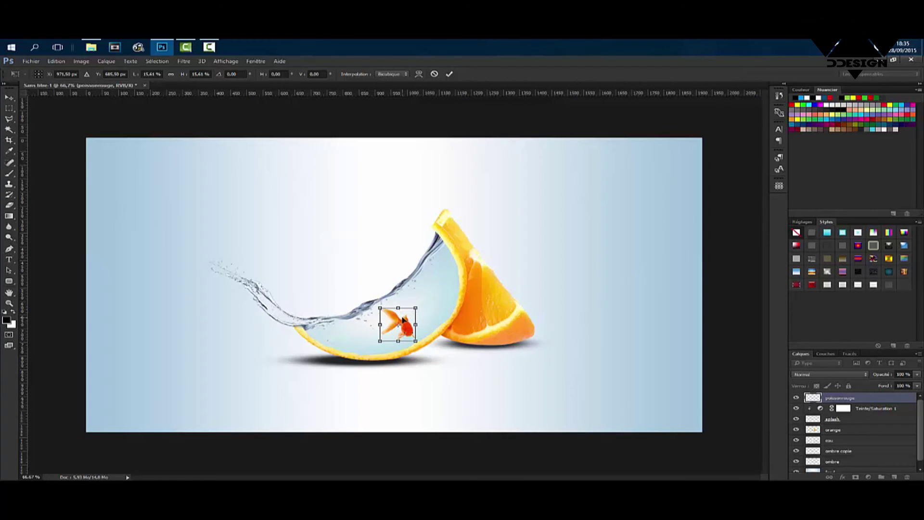
pyautogui.rightClick(403, 320)
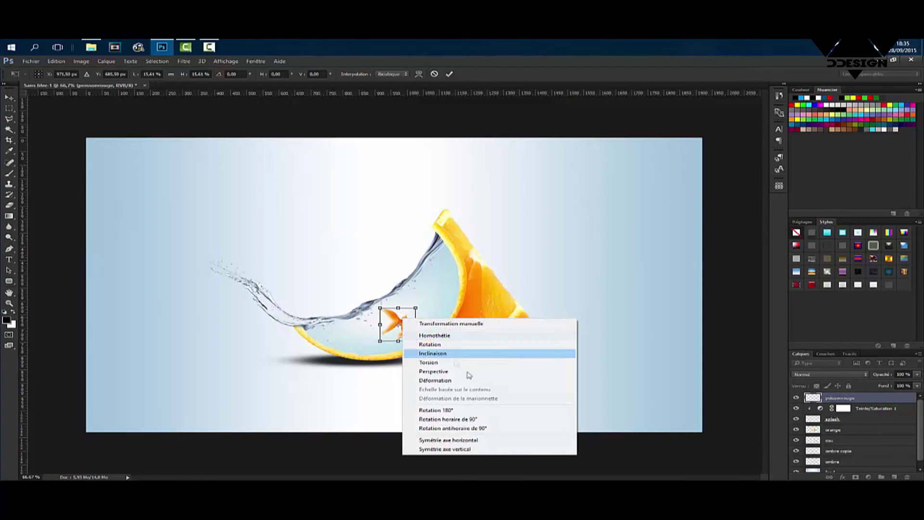
pyautogui.click(487, 438)
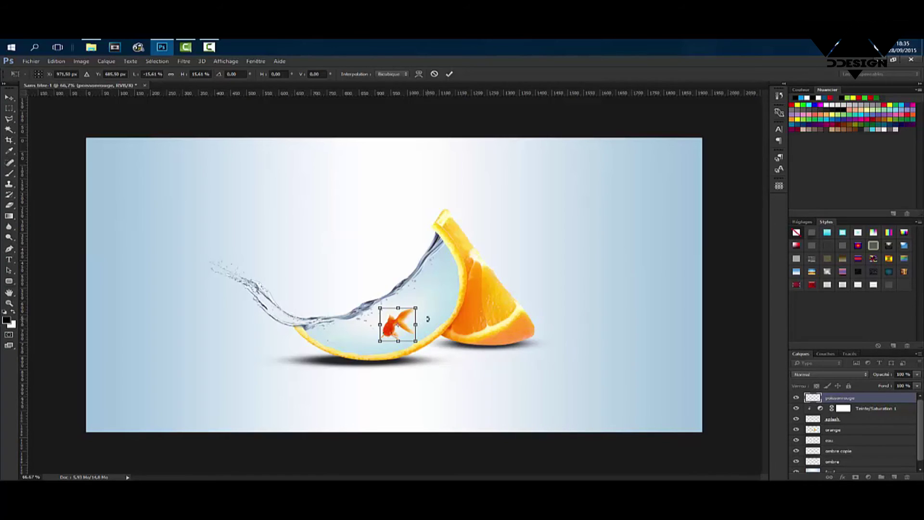
pyautogui.press('Return')
# - Nudge the goldfish slightly to the left within the peel's water using the Move tool
pyautogui.press('w')
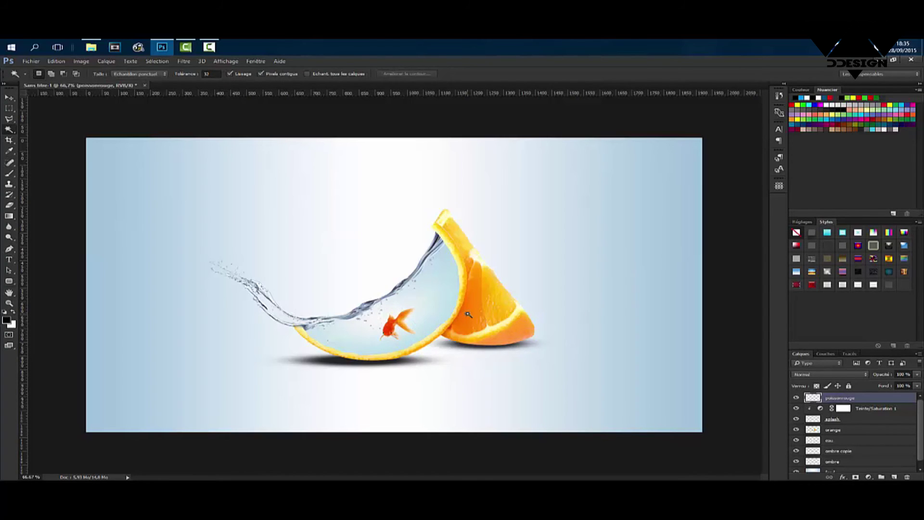
pyautogui.press('v')
pyautogui.press('Left')
pyautogui.press('Left')
pyautogui.press('Left')
pyautogui.press('Left')
pyautogui.press('Left')
pyautogui.press('Left')
pyautogui.press('Left')
pyautogui.press('Left')
pyautogui.press('Left')
pyautogui.press('Left')
pyautogui.press('Left')
pyautogui.press('Left')
pyautogui.press('Left')
pyautogui.press('Left')
pyautogui.press('Left')
pyautogui.press('Left')
pyautogui.press('Left')
pyautogui.press('Left')
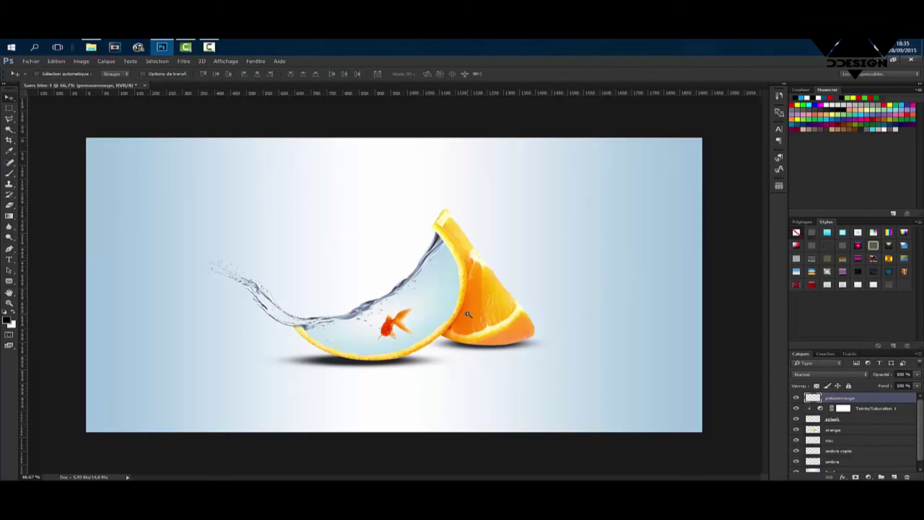